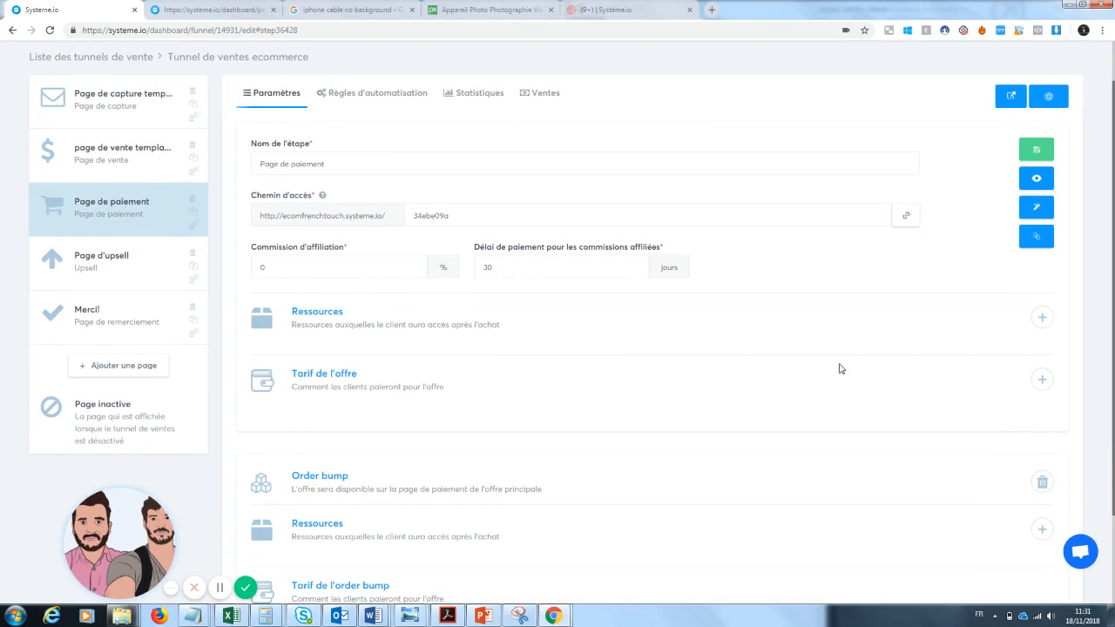
Step: Add a resource to the payment page's offer, of type Produit physique with the product Zoom téléphone
{"action": "left_click", "coordinate": [1043, 318]}
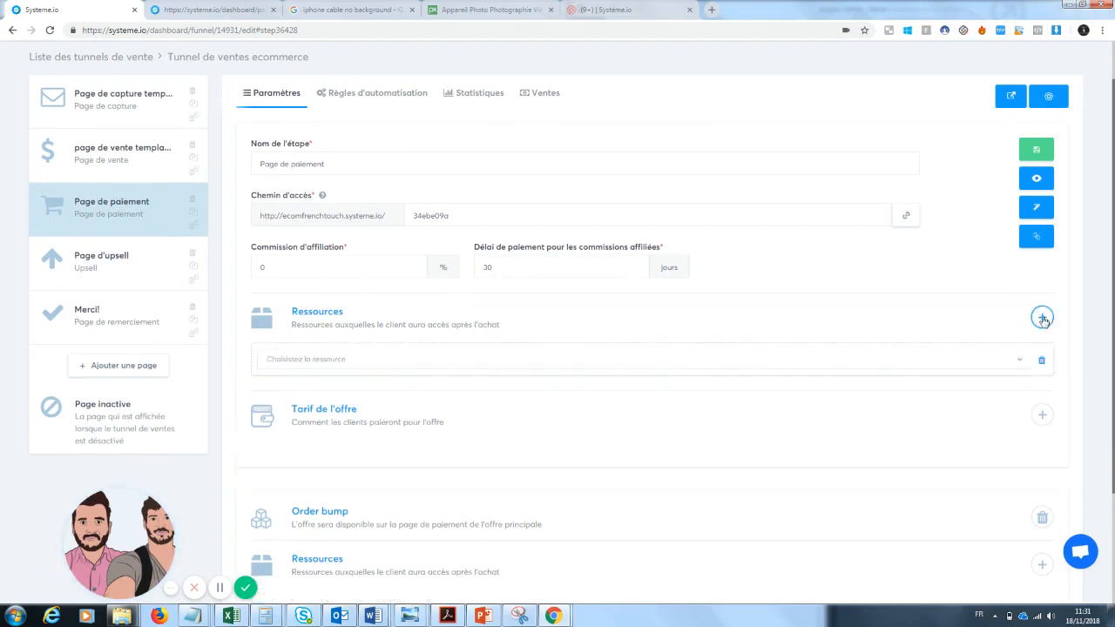
{"action": "left_click", "coordinate": [545, 364]}
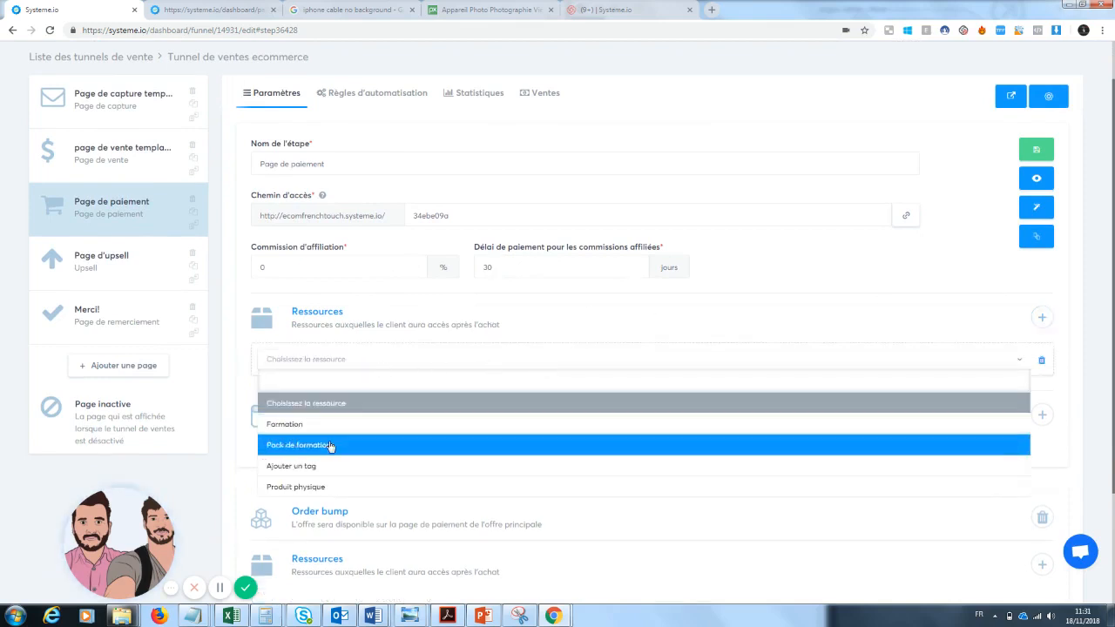
{"action": "left_click", "coordinate": [322, 488]}
{"action": "left_click", "coordinate": [360, 397]}
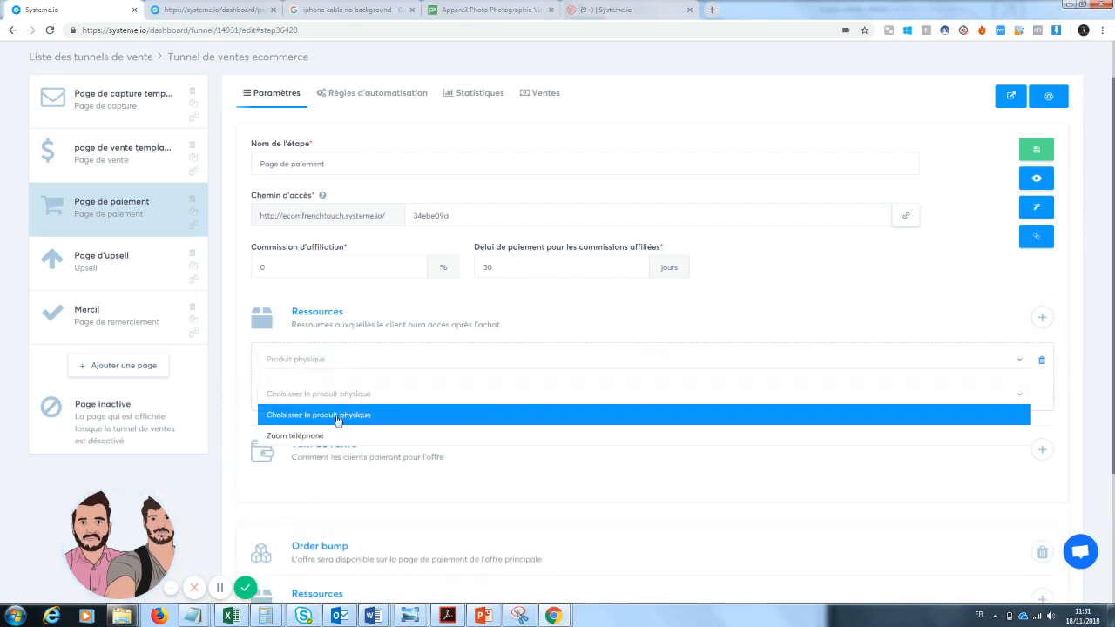
{"action": "left_click", "coordinate": [329, 437]}
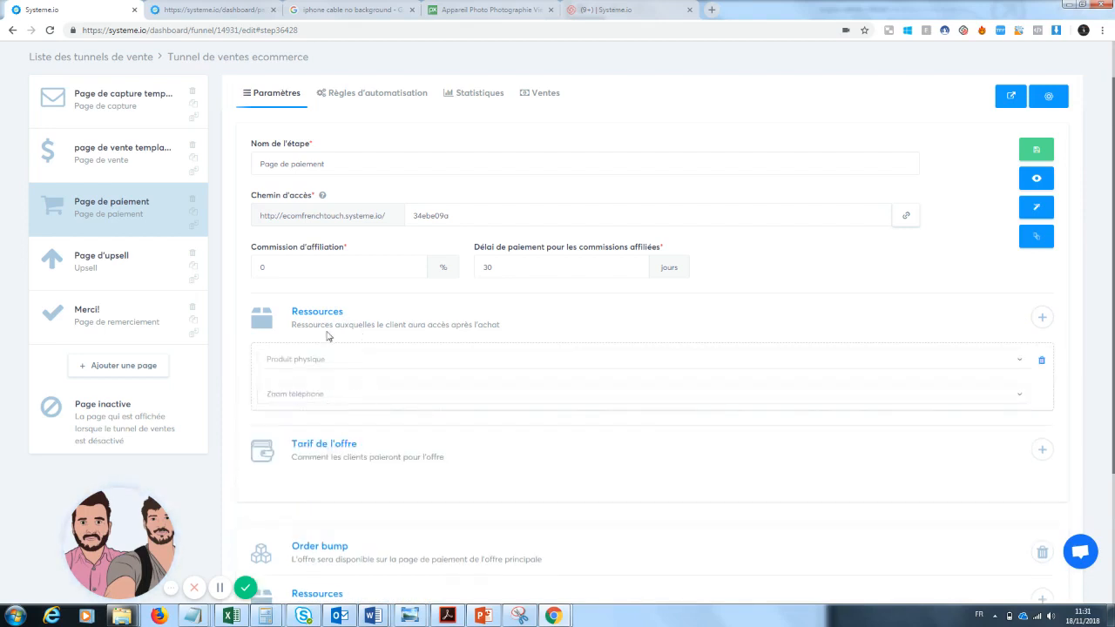
{"action": "scroll", "coordinate": [1094, 140], "scroll_direction": "up", "scroll_amount": 1}
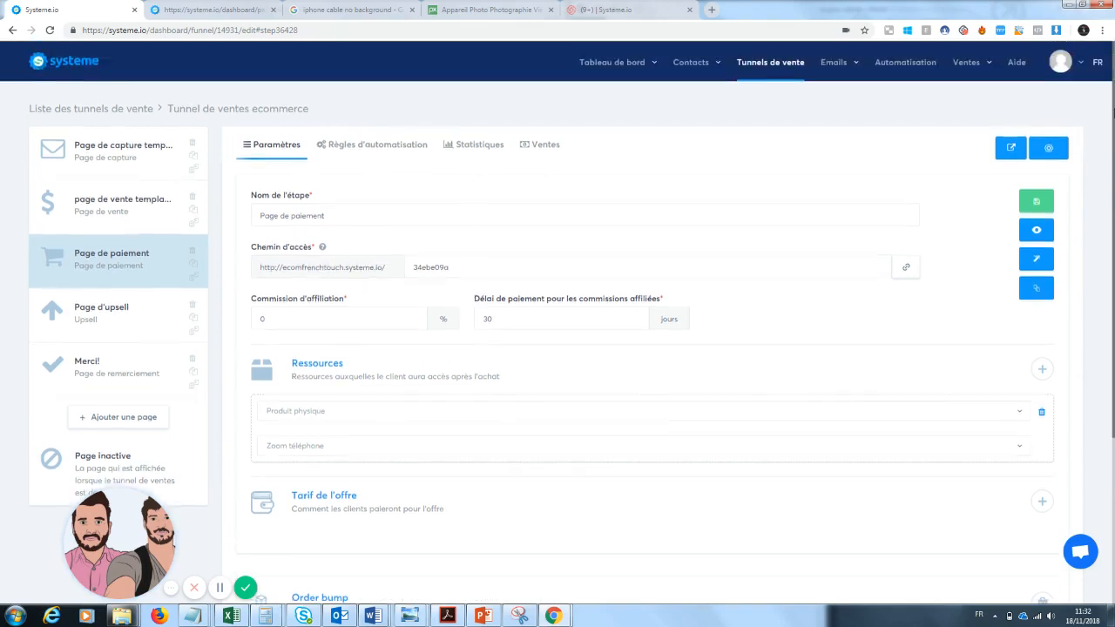
Step: Start a new offer price for the payment page, entering "zoom téléphone" as the offer name, product name and transaction description
{"action": "mouse_move", "coordinate": [956, 74]}
{"action": "scroll", "coordinate": [1105, 348], "scroll_direction": "down", "scroll_amount": 2}
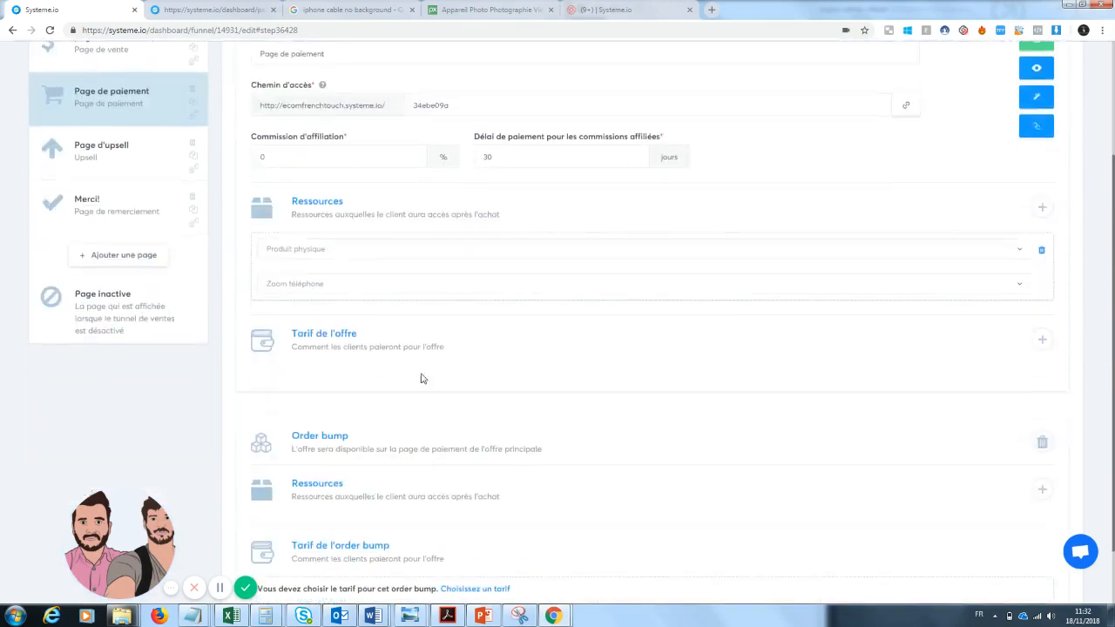
{"action": "left_click", "coordinate": [1042, 340]}
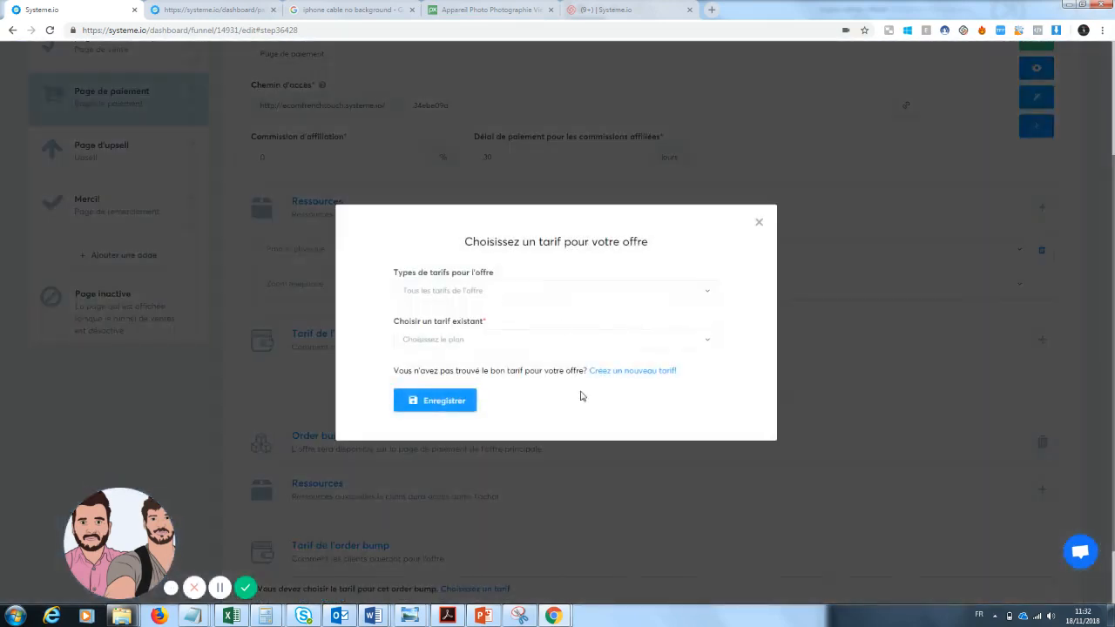
{"action": "left_click", "coordinate": [633, 373]}
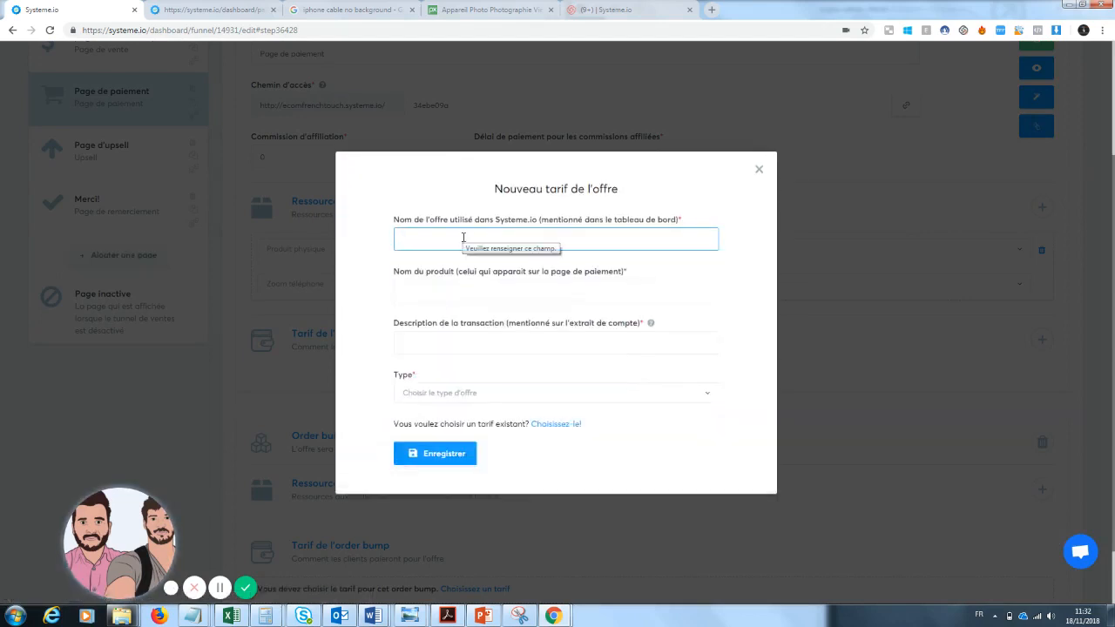
{"action": "type", "text": "zoom télép"}
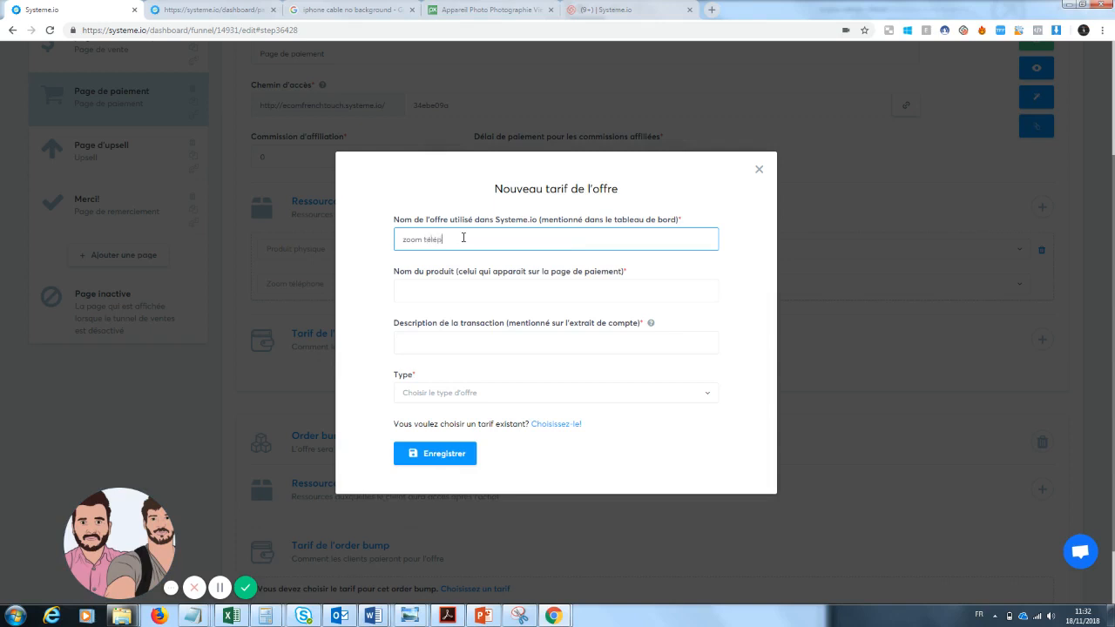
{"action": "type", "text": "hone"}
{"action": "key", "text": "Tab"}
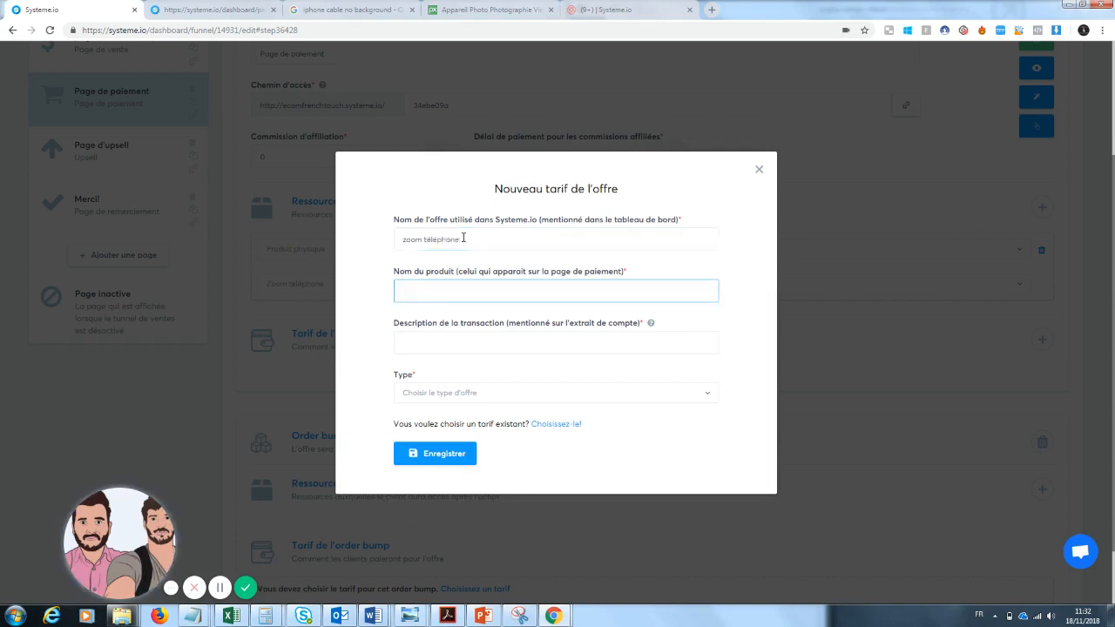
{"action": "type", "text": "zoom téléphone"}
{"action": "key", "text": "Tab"}
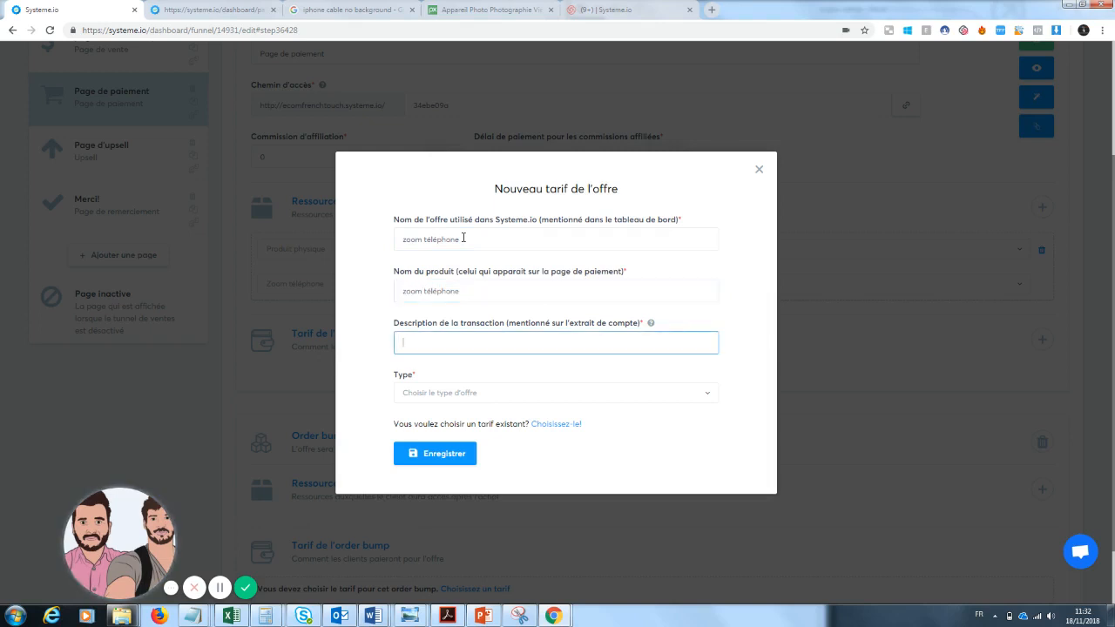
{"action": "type", "text": "zoom téléphone"}
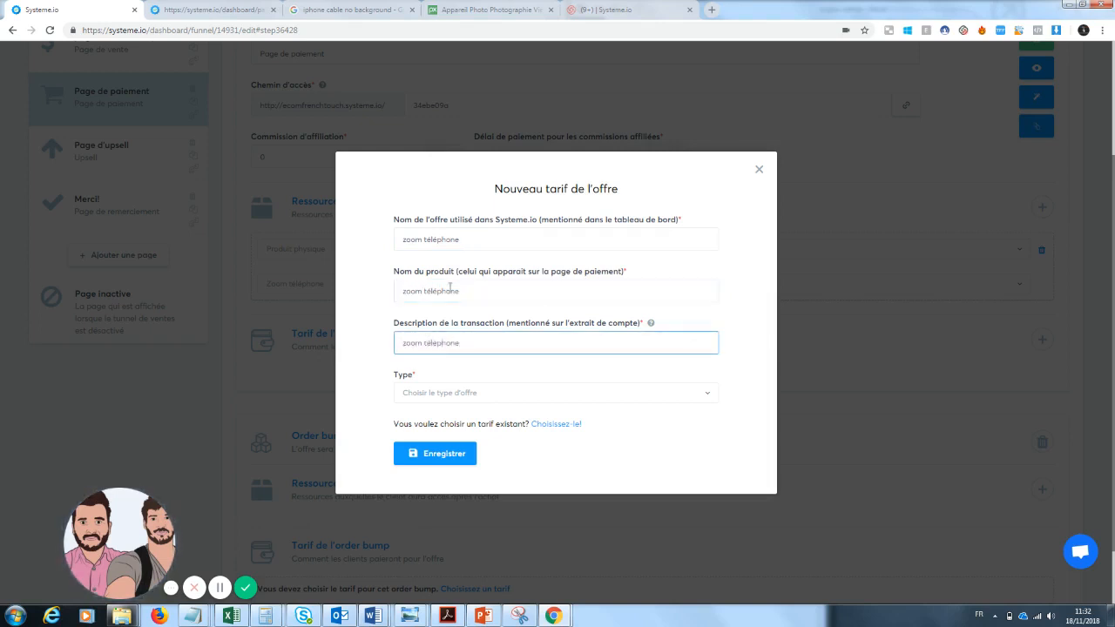
Step: Change the product name shown on the payment page to "zoom'Pro"
{"action": "left_click_drag", "start_coordinate": [474, 292], "coordinate": [424, 293]}
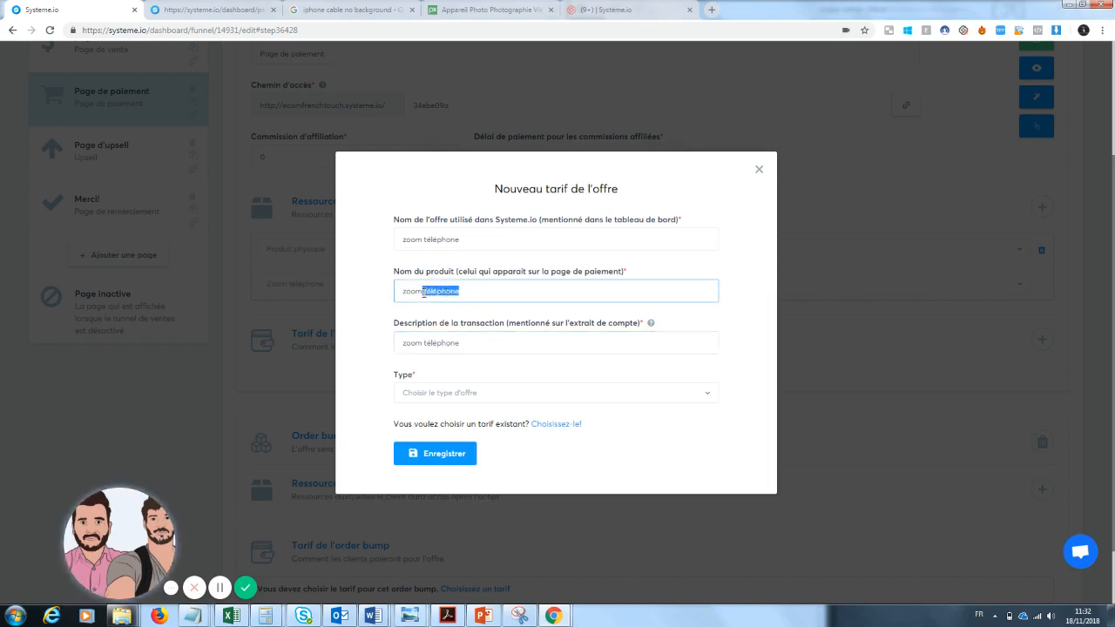
{"action": "key", "text": "BackSpace"}
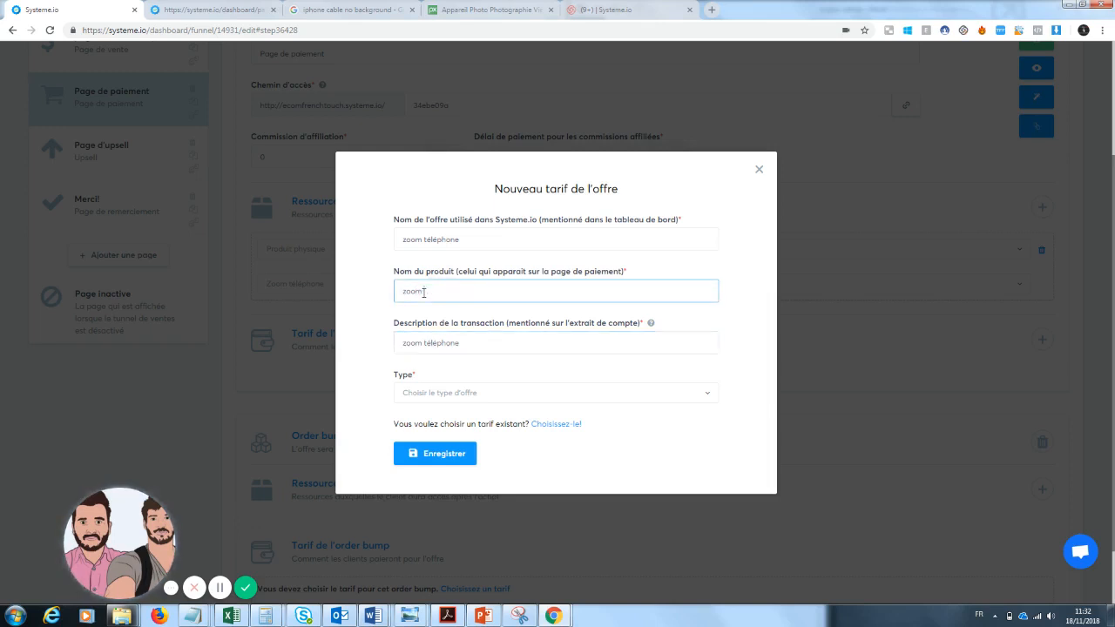
{"action": "type", "text": "Pro"}
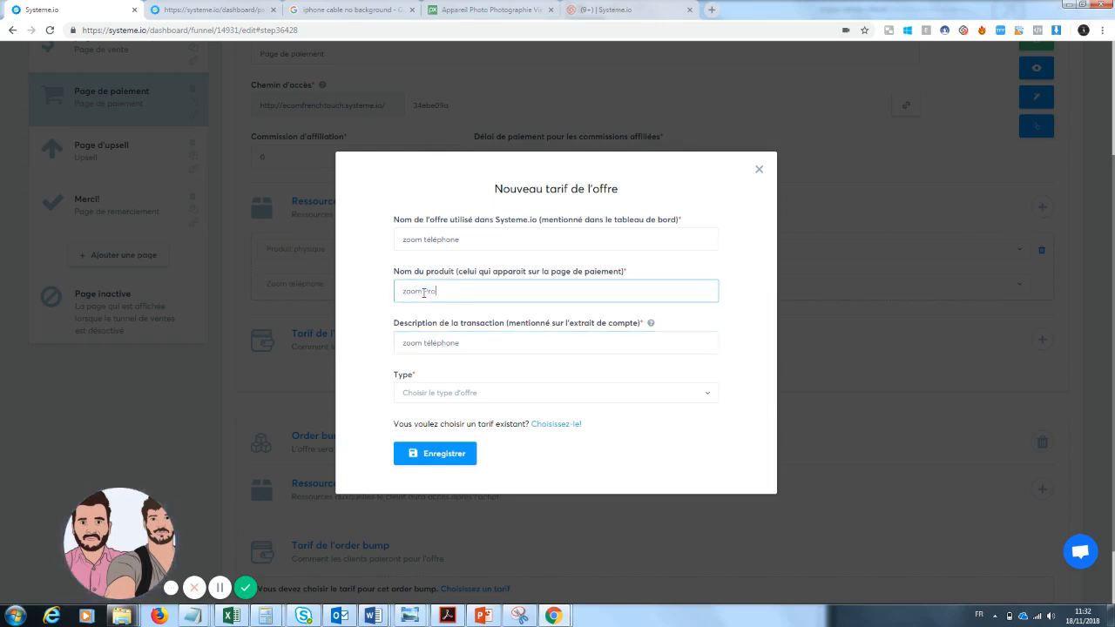
Step: Set the price type to Paiement unique, enter a payment amount of 19.99 €, and try to save the new price
{"action": "left_click", "coordinate": [457, 399]}
{"action": "left_click", "coordinate": [443, 434]}
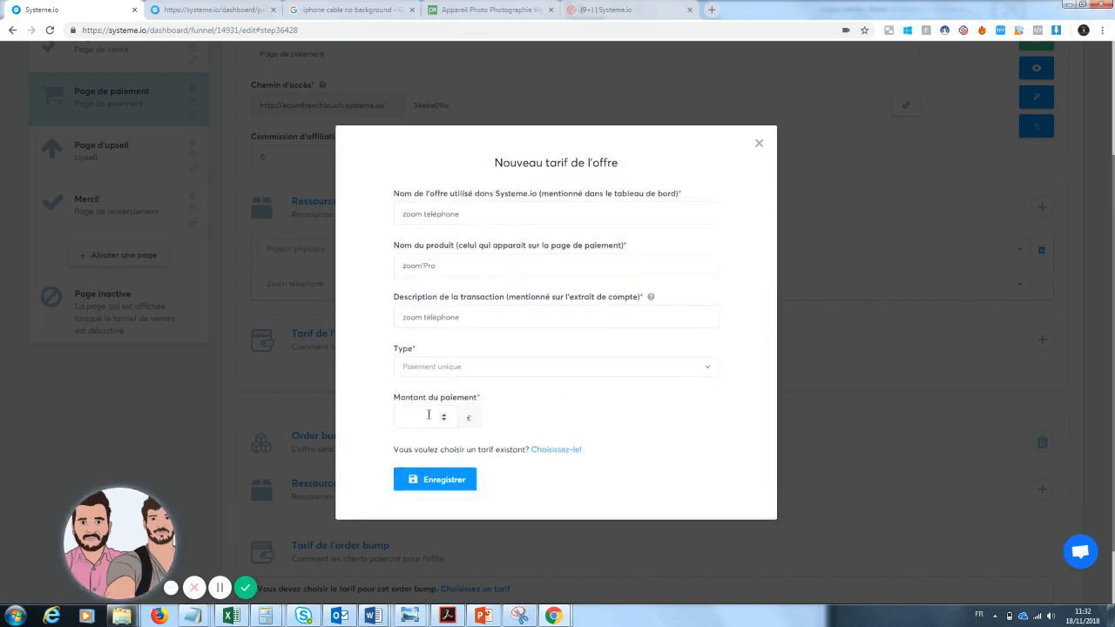
{"action": "left_click", "coordinate": [428, 416]}
{"action": "type", "text": "20"}
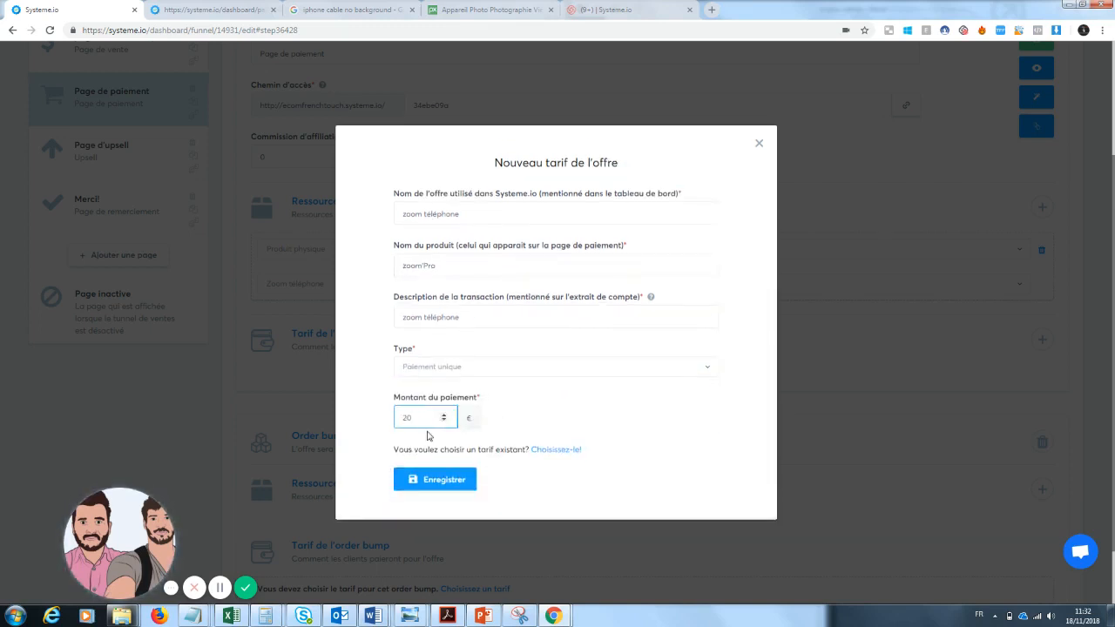
{"action": "key", "text": "BackSpace"}
{"action": "key", "text": "BackSpace"}
{"action": "type", "text": "19.99"}
{"action": "left_click", "coordinate": [427, 479]}
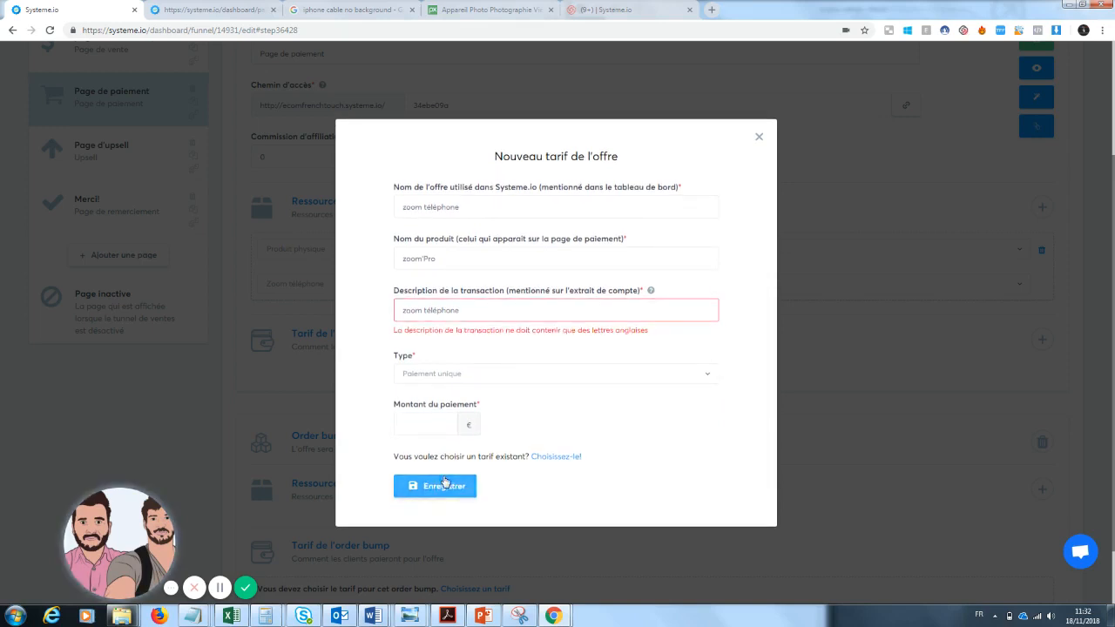
Step: Correct the transaction description to "zoom telephone", set the payment amount to 20 €, and save the offer price
{"action": "left_click", "coordinate": [437, 310]}
{"action": "key", "text": "BackSpace"}
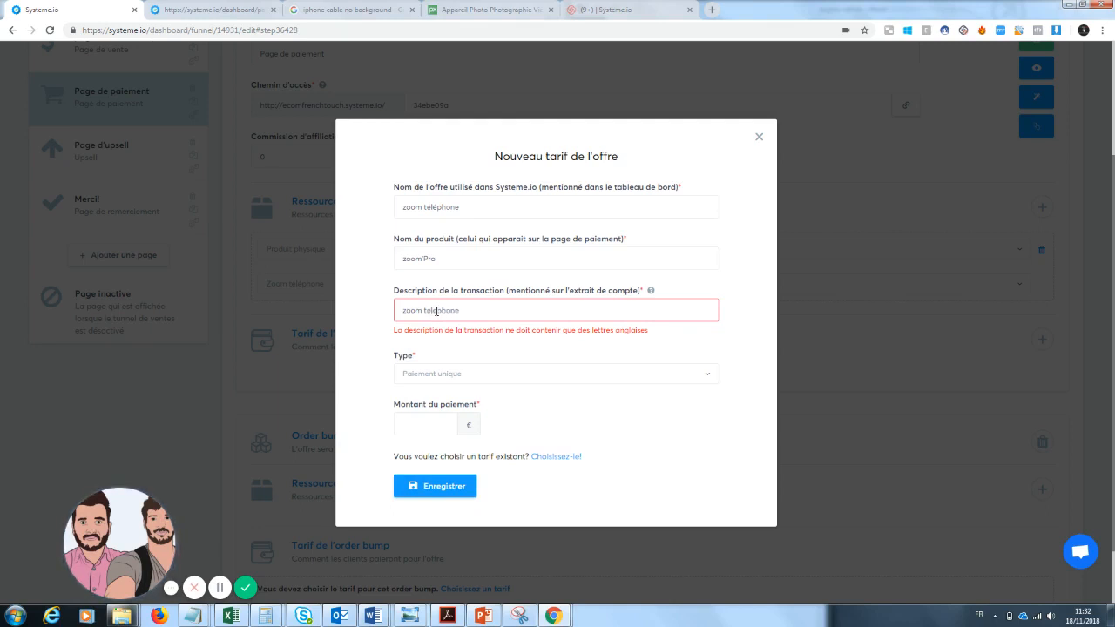
{"action": "type", "text": "e"}
{"action": "left_click", "coordinate": [446, 490]}
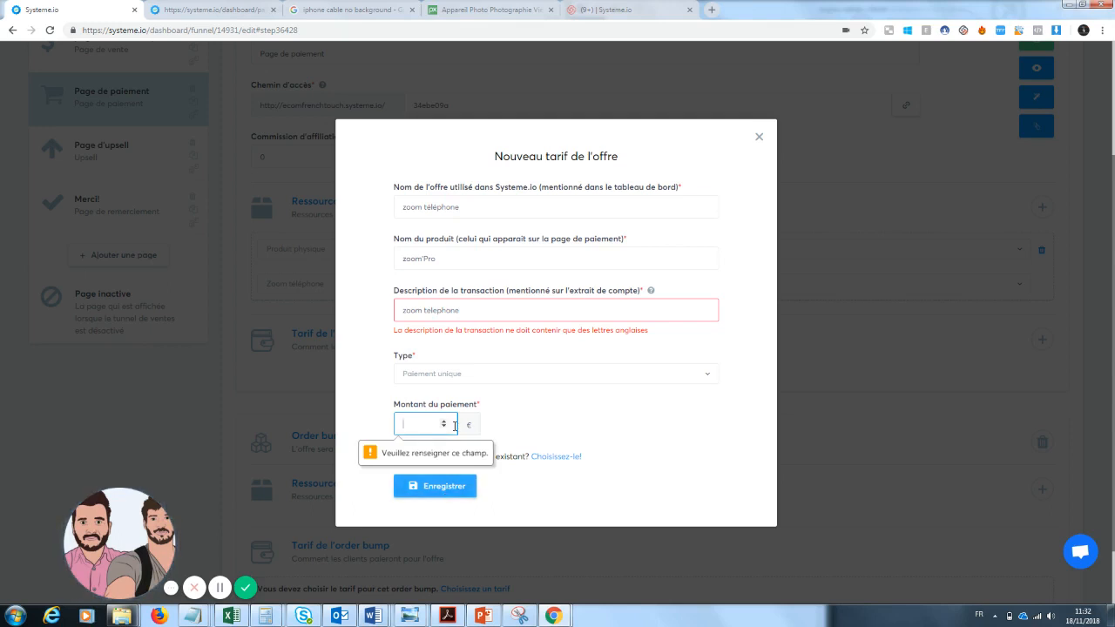
{"action": "type", "text": "20"}
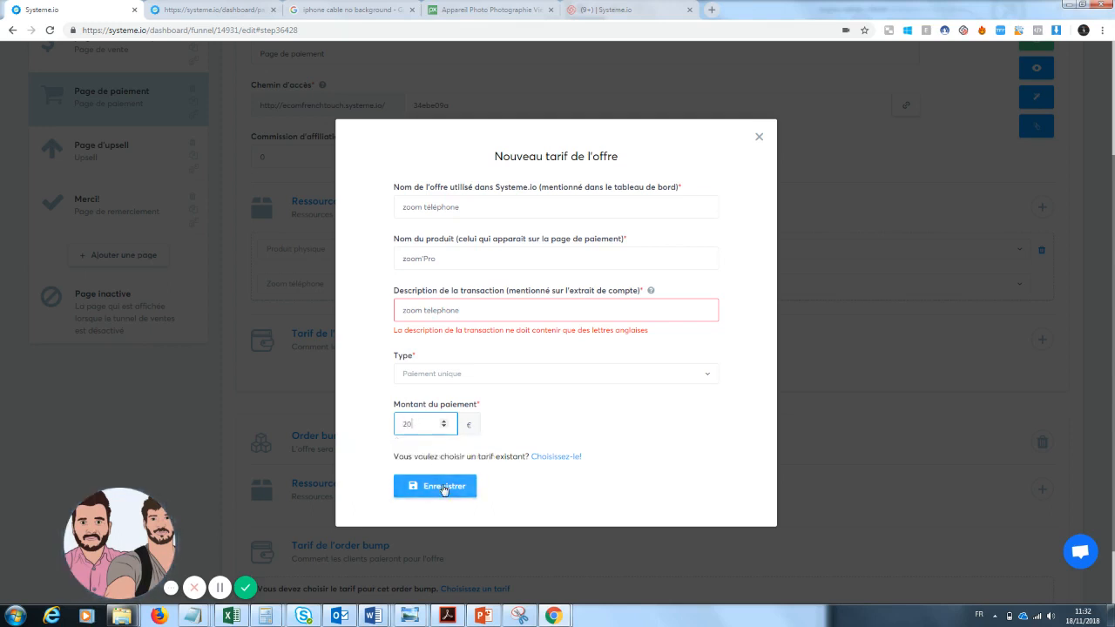
{"action": "left_click", "coordinate": [443, 490]}
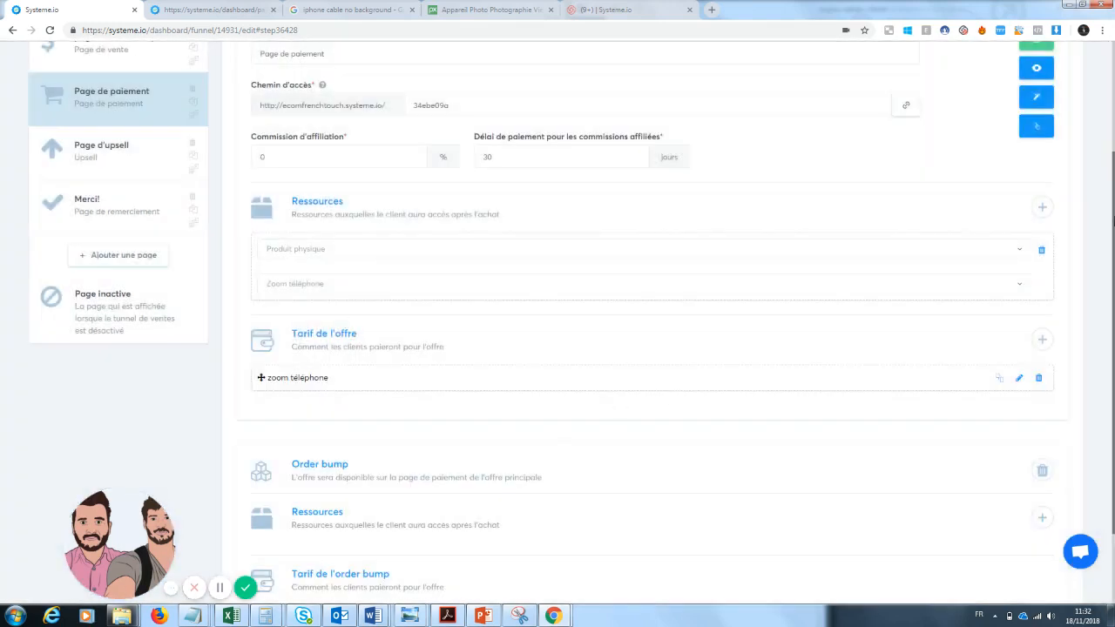
Step: Add a Produit physique resource to the order bump and check which physical products it offers, without selecting one
{"action": "scroll", "coordinate": [396, 322], "scroll_direction": "down", "scroll_amount": 1}
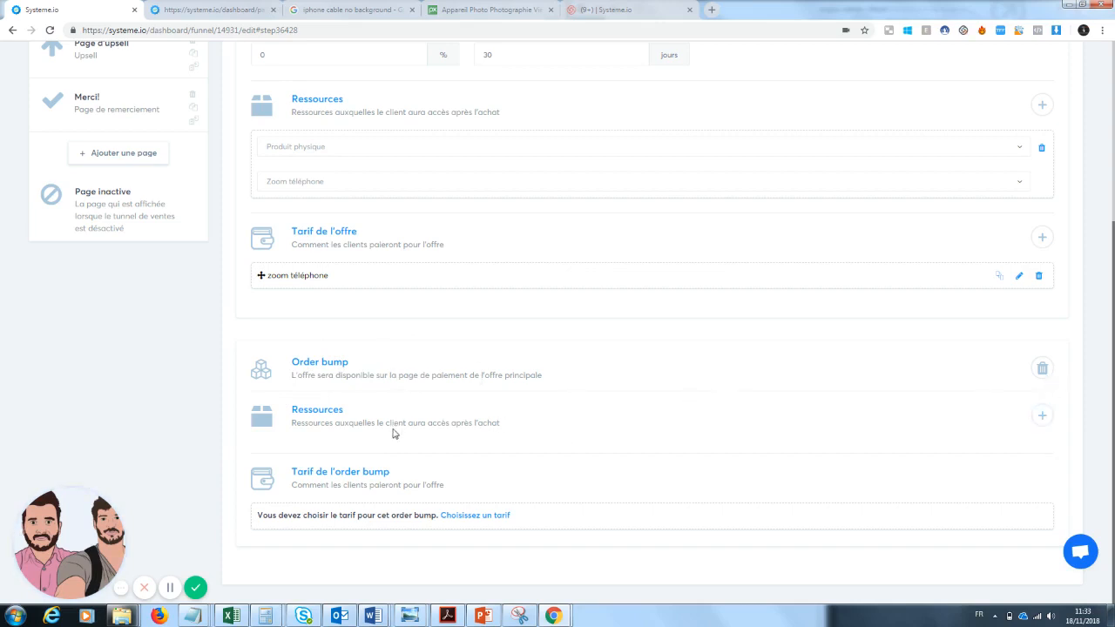
{"action": "left_click", "coordinate": [1042, 416]}
{"action": "left_click", "coordinate": [956, 467]}
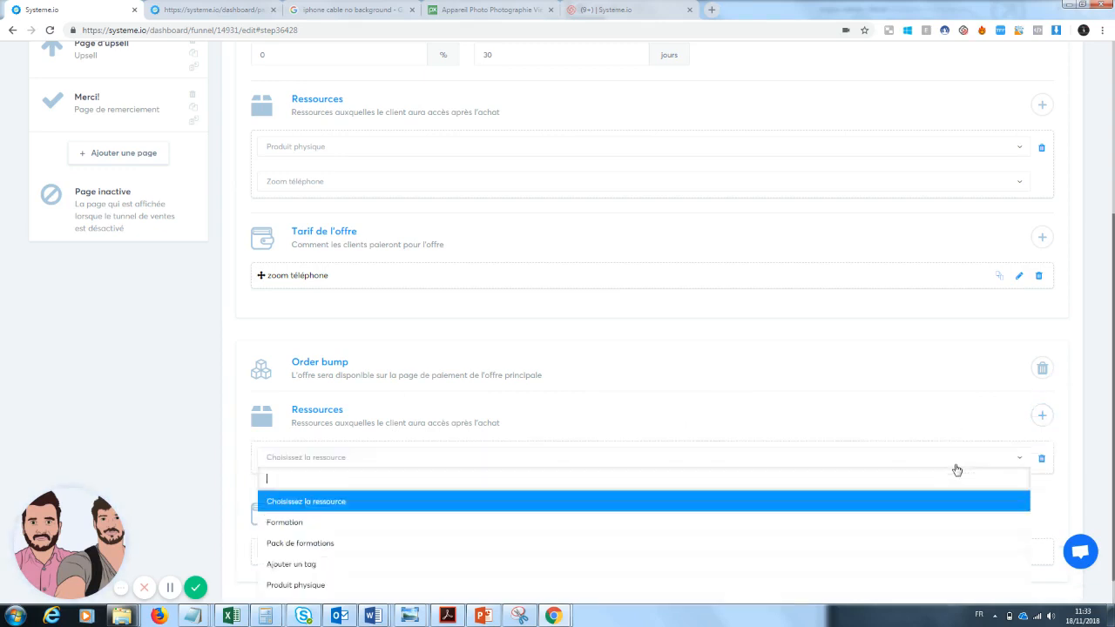
{"action": "left_click", "coordinate": [520, 591]}
{"action": "left_click", "coordinate": [506, 501]}
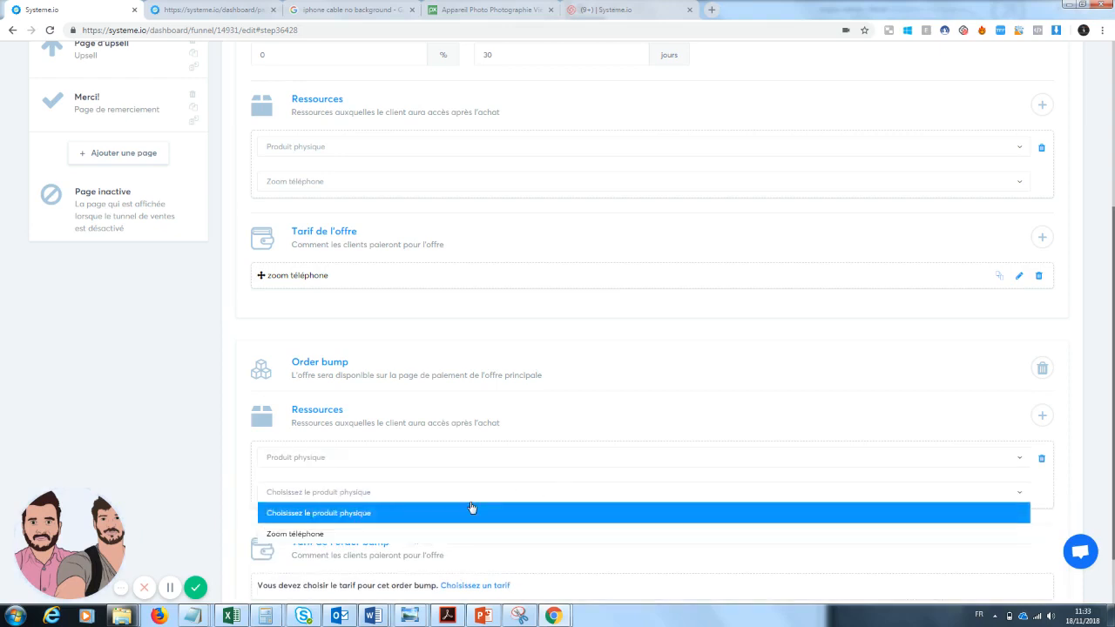
{"action": "left_click", "coordinate": [948, 424]}
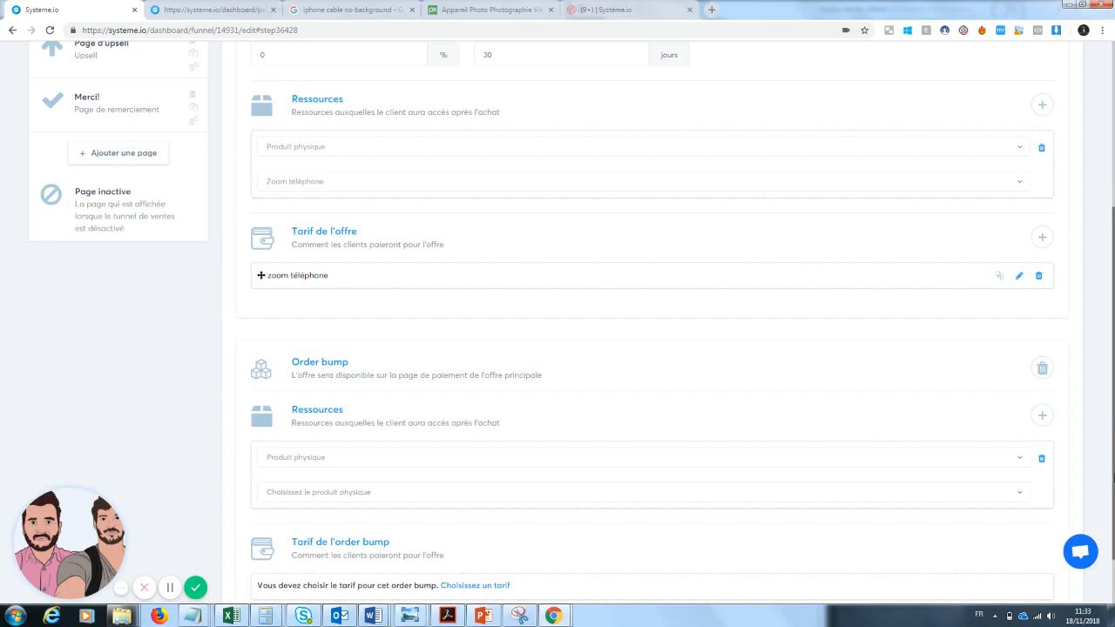
Step: Try to save the payment page step, and delete the incomplete physical product resource from the order bump
{"action": "scroll", "coordinate": [1010, 297], "scroll_direction": "up", "scroll_amount": 3}
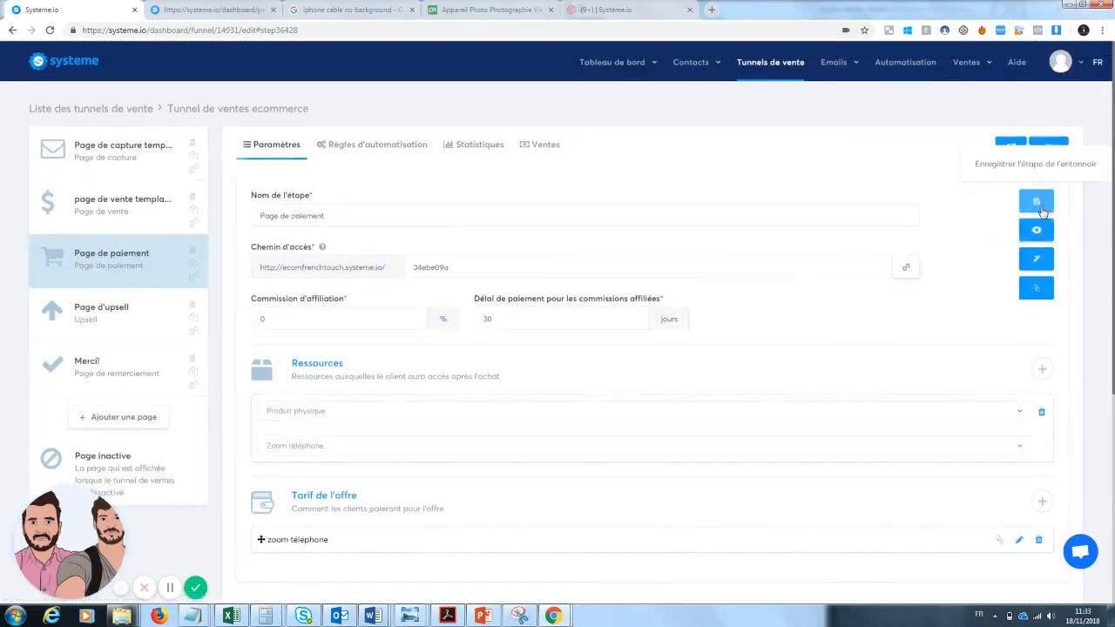
{"action": "left_click", "coordinate": [1036, 202]}
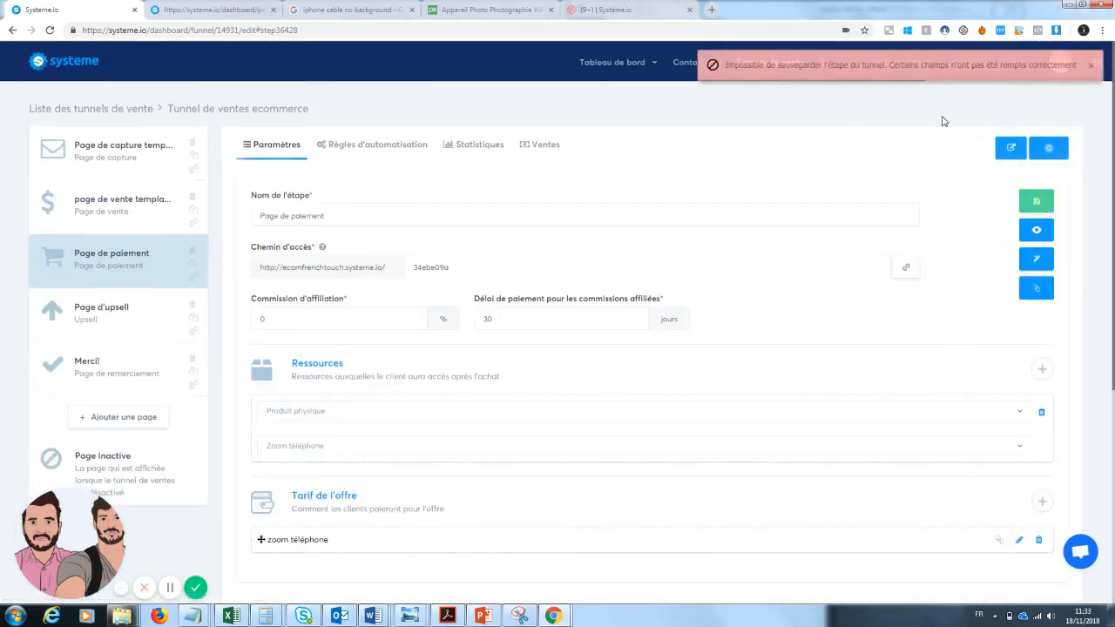
{"action": "scroll", "coordinate": [944, 121], "scroll_direction": "down", "scroll_amount": 3}
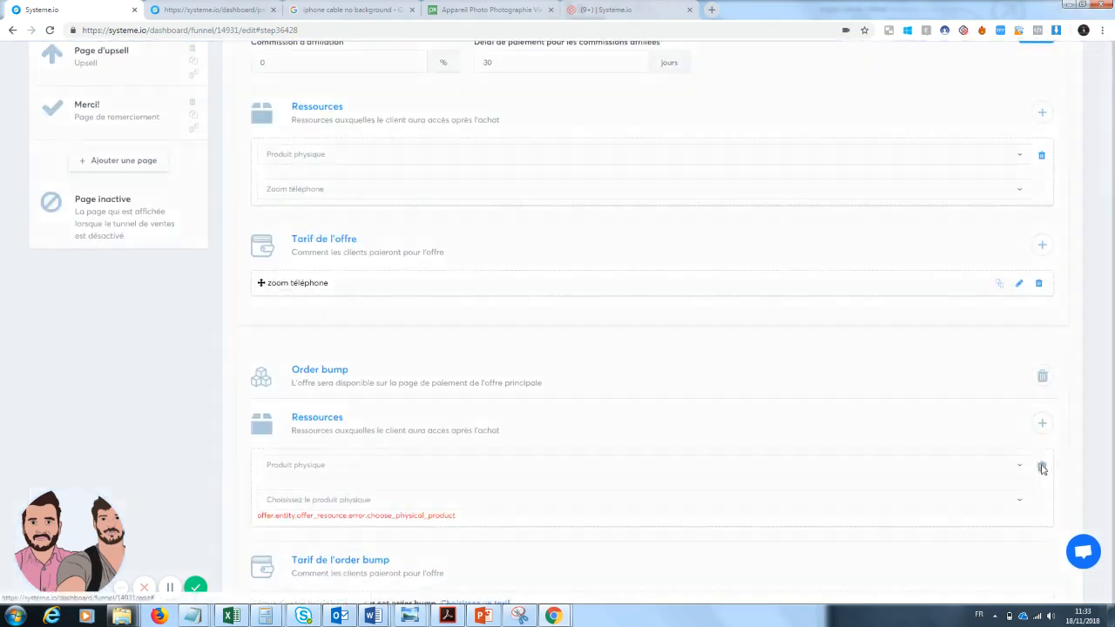
{"action": "left_click", "coordinate": [1040, 467]}
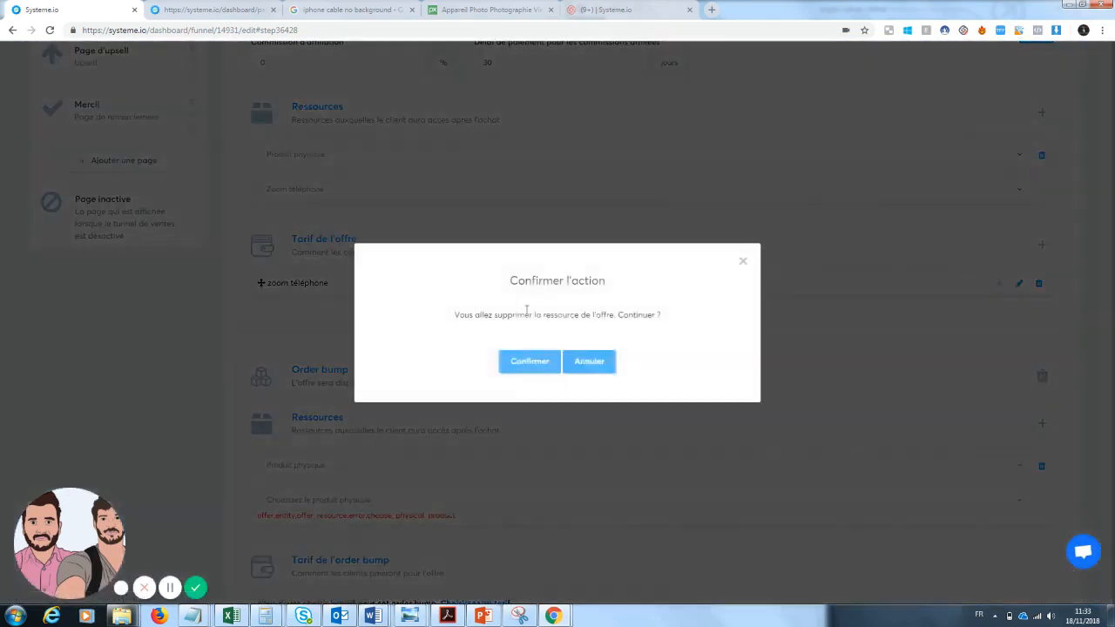
{"action": "left_click", "coordinate": [519, 370]}
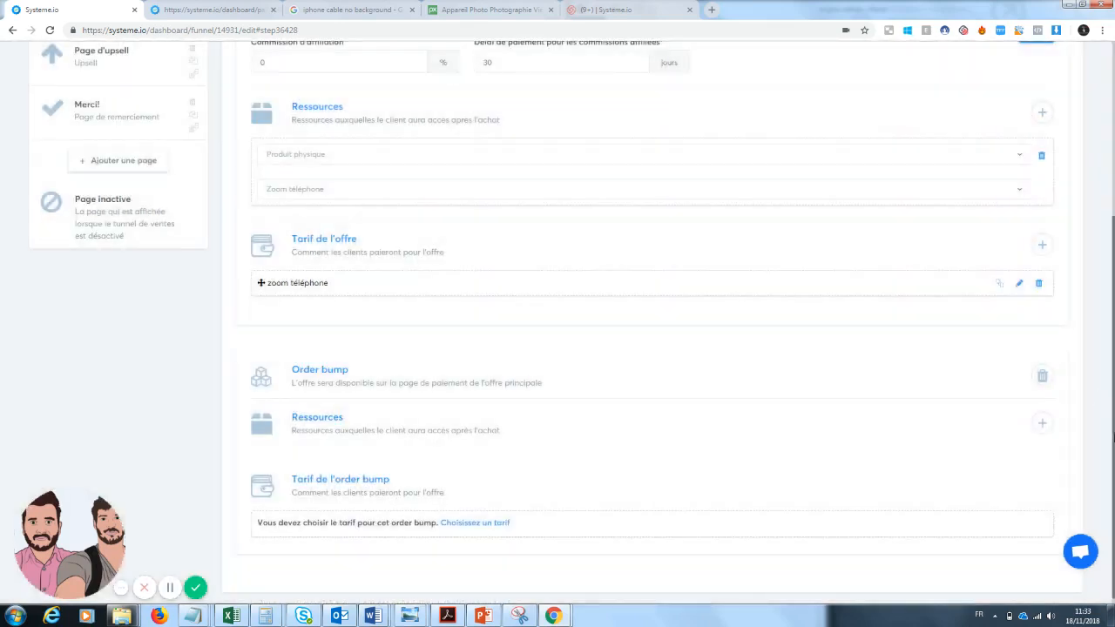
Step: Create a new product named "order bund lave écran téléphone", keeping the 20,0 VAT rate, and save it
{"action": "mouse_move", "coordinate": [973, 77]}
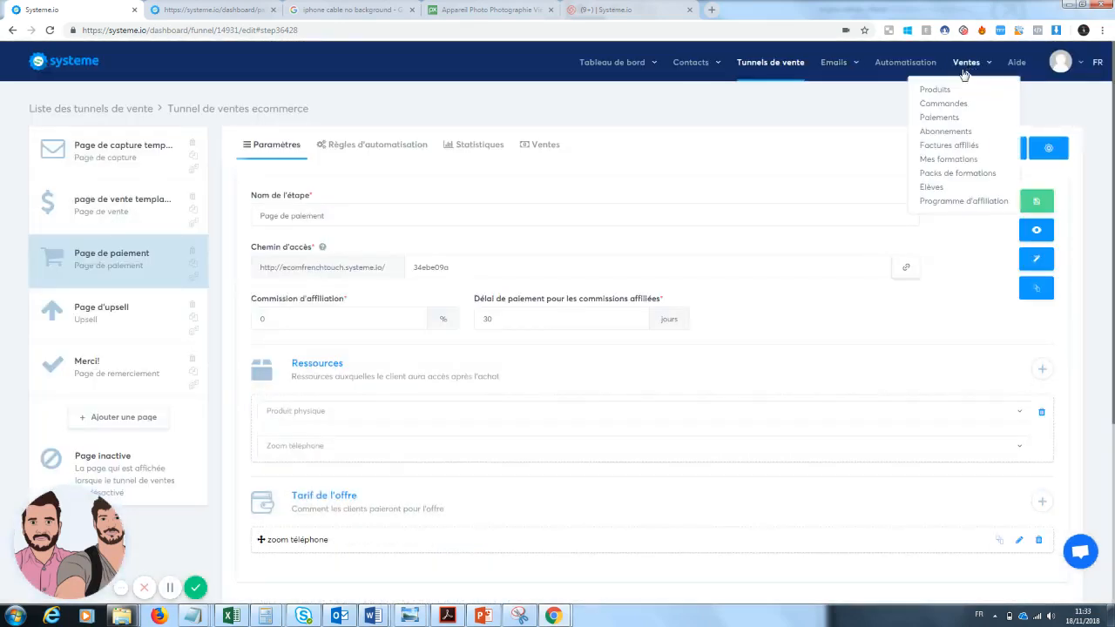
{"action": "left_click", "coordinate": [938, 91]}
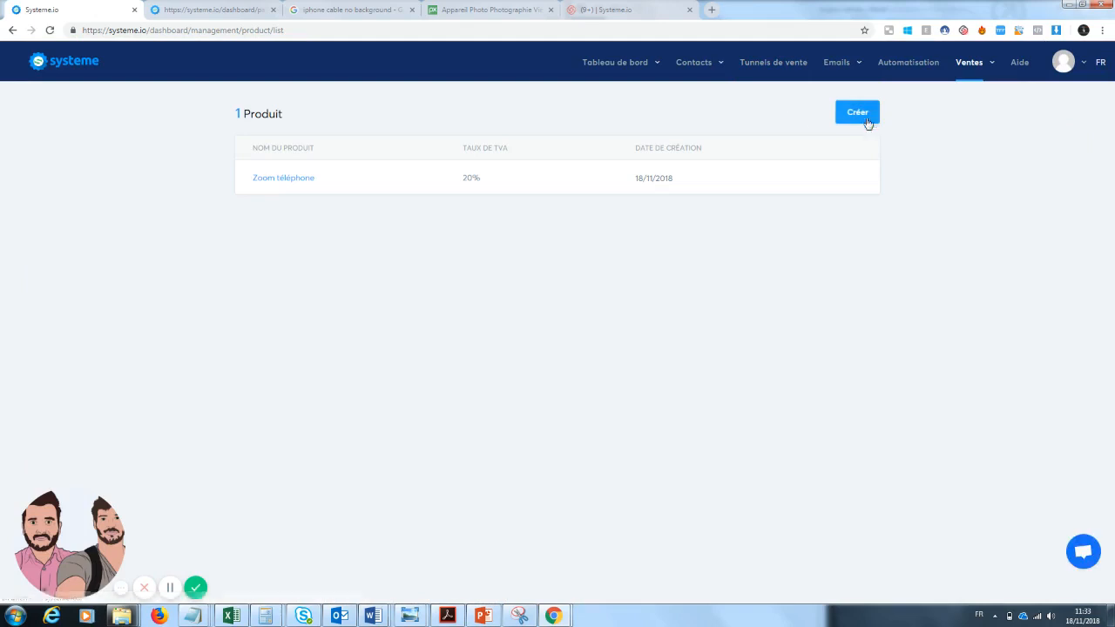
{"action": "left_click", "coordinate": [869, 111]}
{"action": "left_click", "coordinate": [502, 293]}
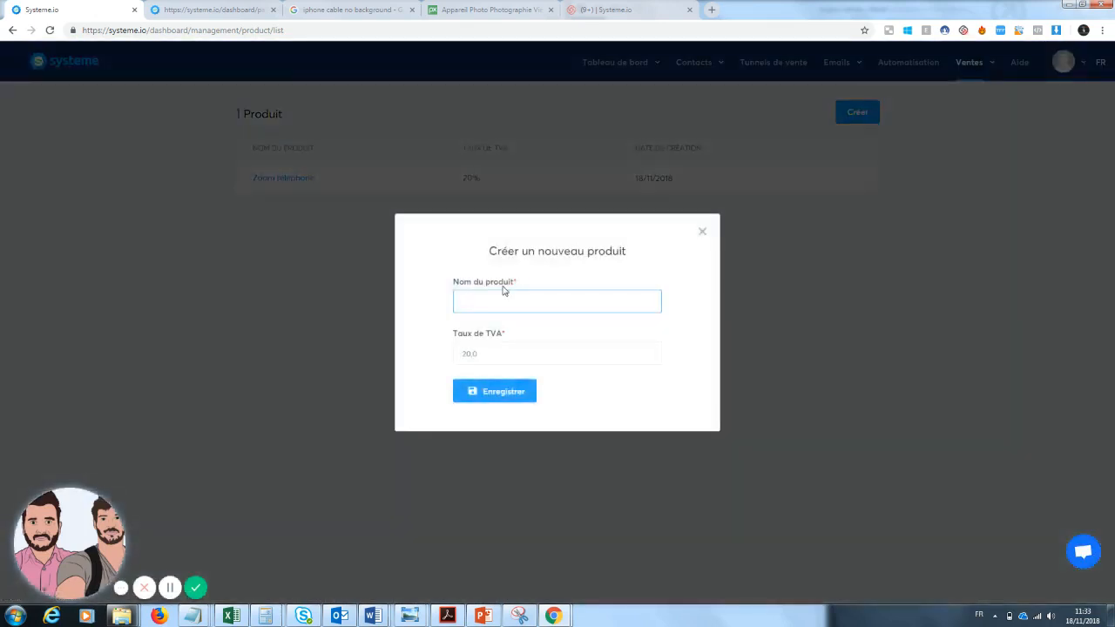
{"action": "type", "text": "order bund"}
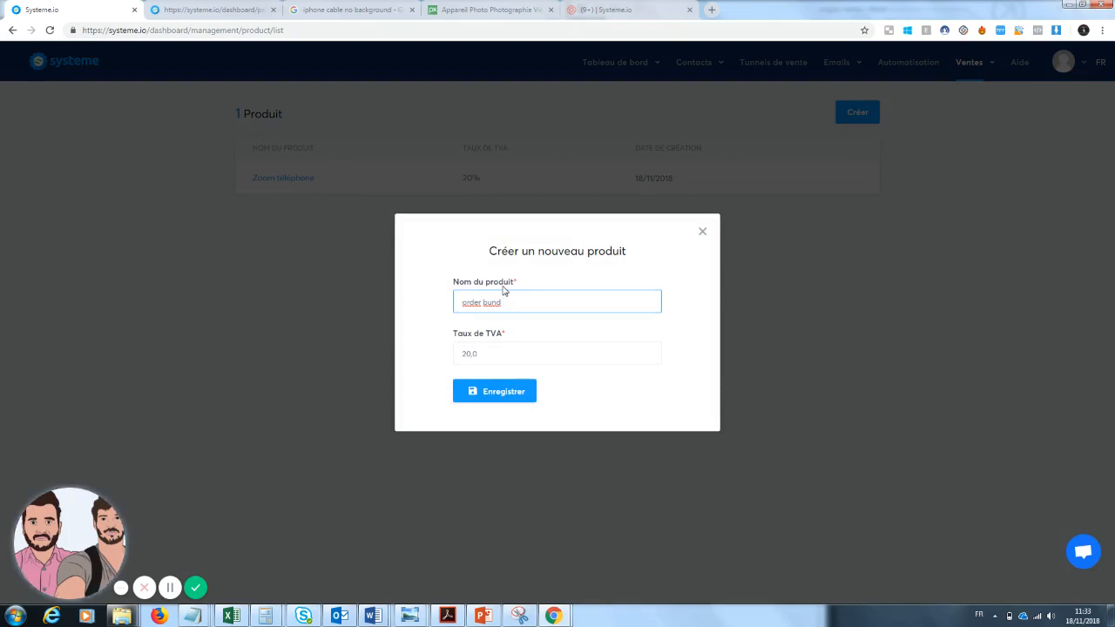
{"action": "type", "text": " lave é"}
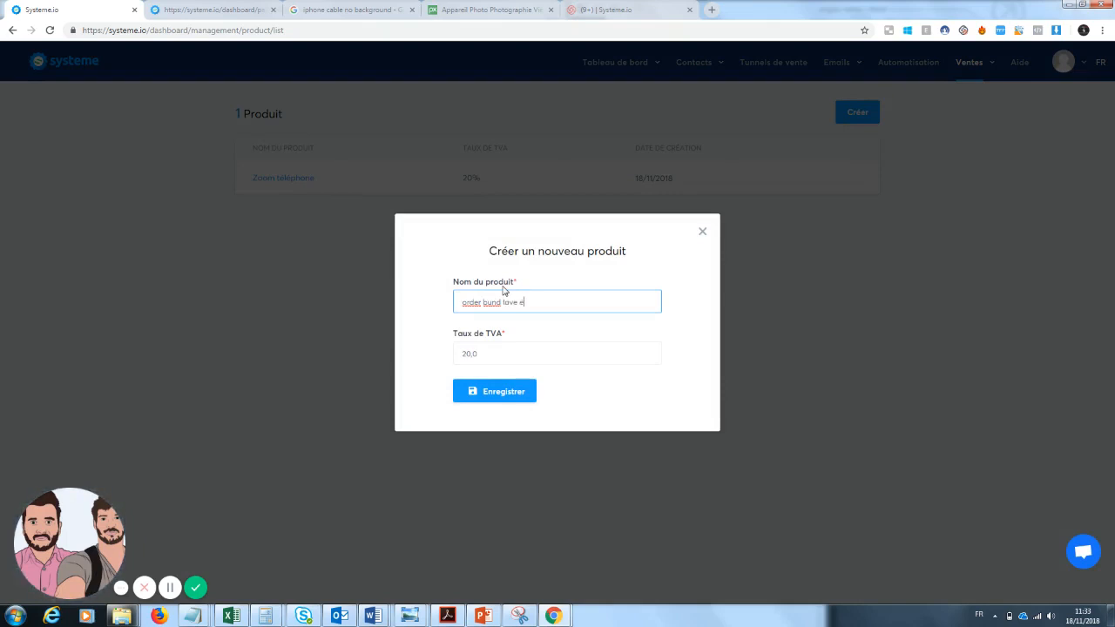
{"action": "type", "text": "cran téléphone"}
{"action": "left_click", "coordinate": [494, 392]}
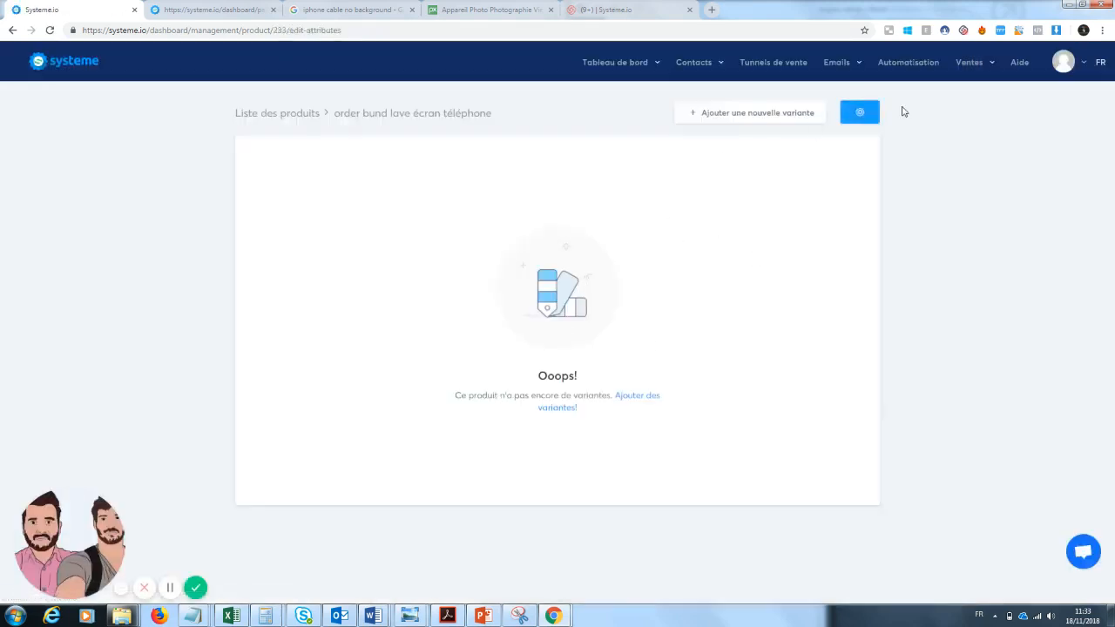
Step: Return to the ecommerce funnel's payment page and add the physical product "order bund lave écran téléphone" as the order bump's resource
{"action": "left_click", "coordinate": [774, 70]}
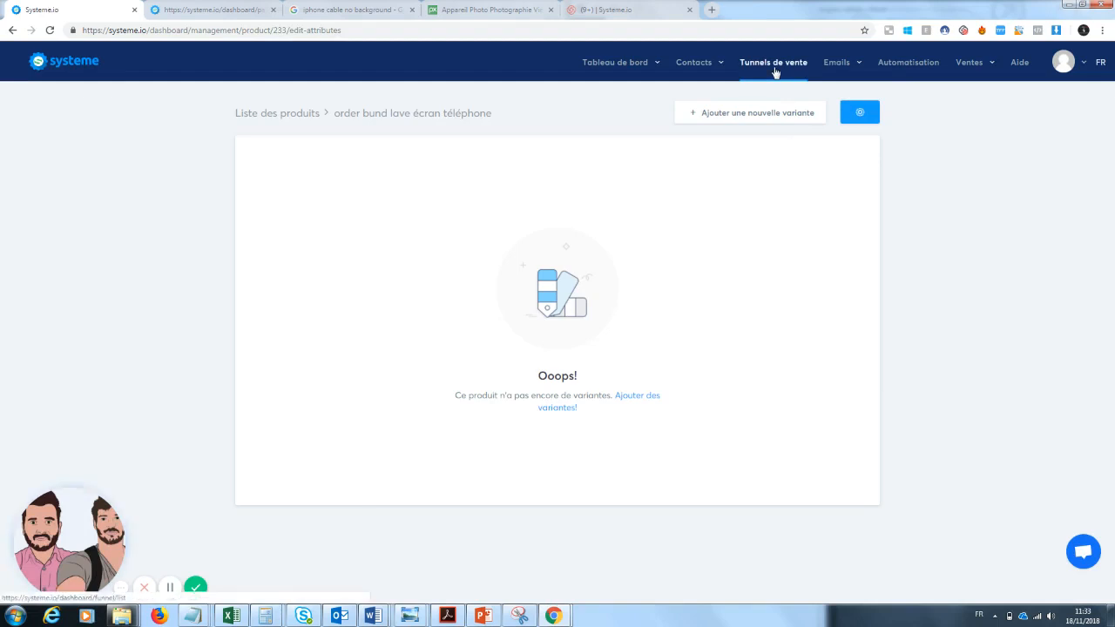
{"action": "left_click", "coordinate": [118, 217]}
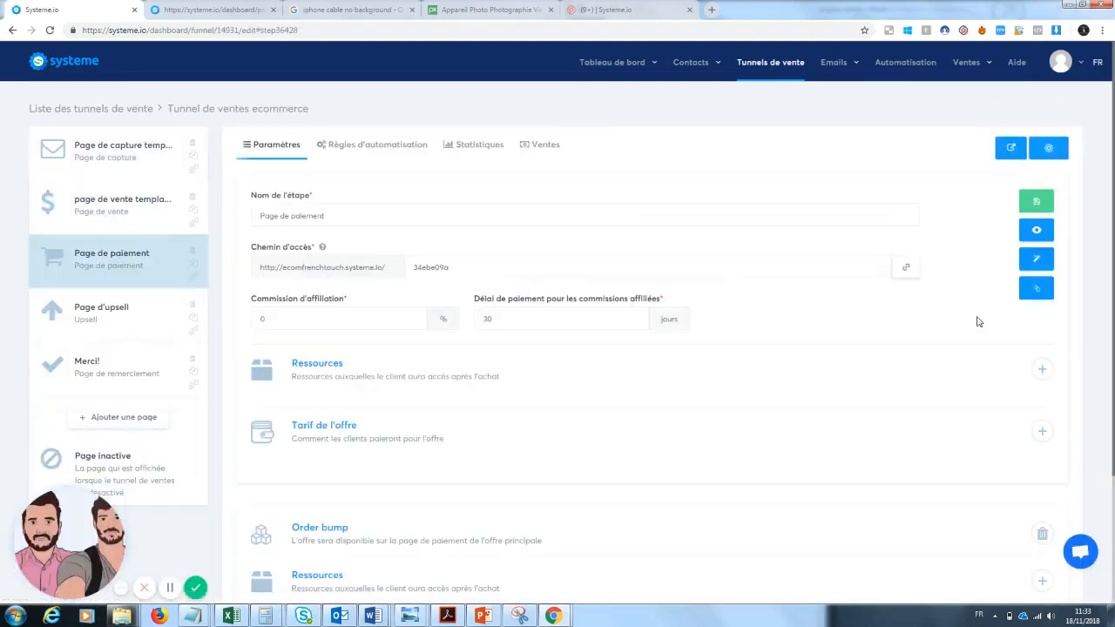
{"action": "scroll", "coordinate": [1108, 434], "scroll_direction": "down", "scroll_amount": 1}
{"action": "left_click", "coordinate": [1042, 462]}
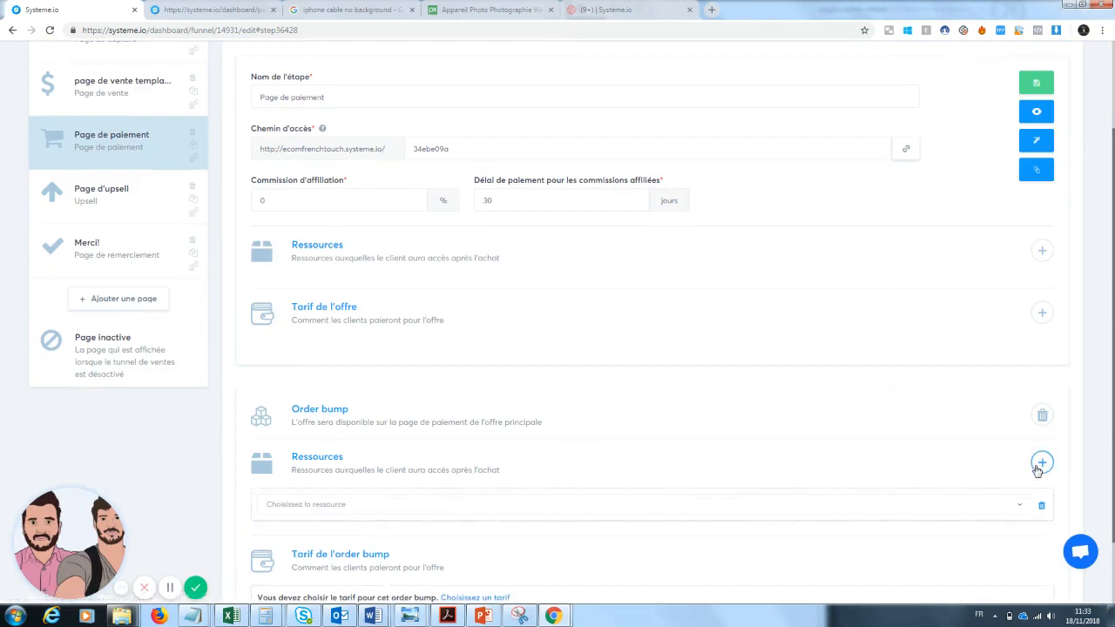
{"action": "left_click", "coordinate": [412, 500]}
{"action": "left_click", "coordinate": [328, 483]}
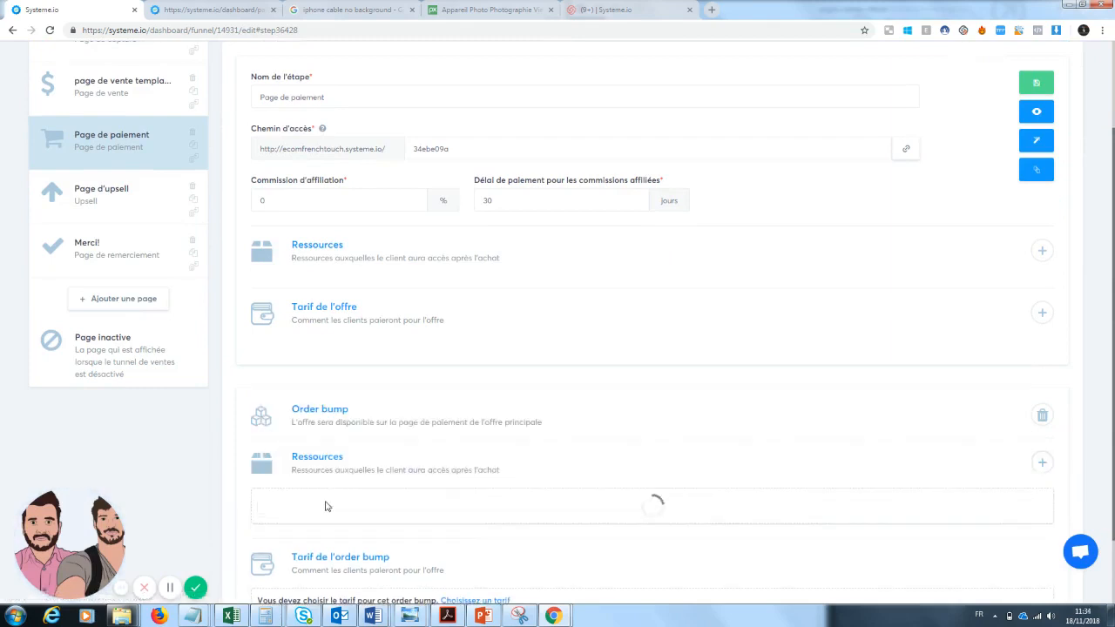
{"action": "left_click", "coordinate": [342, 546]}
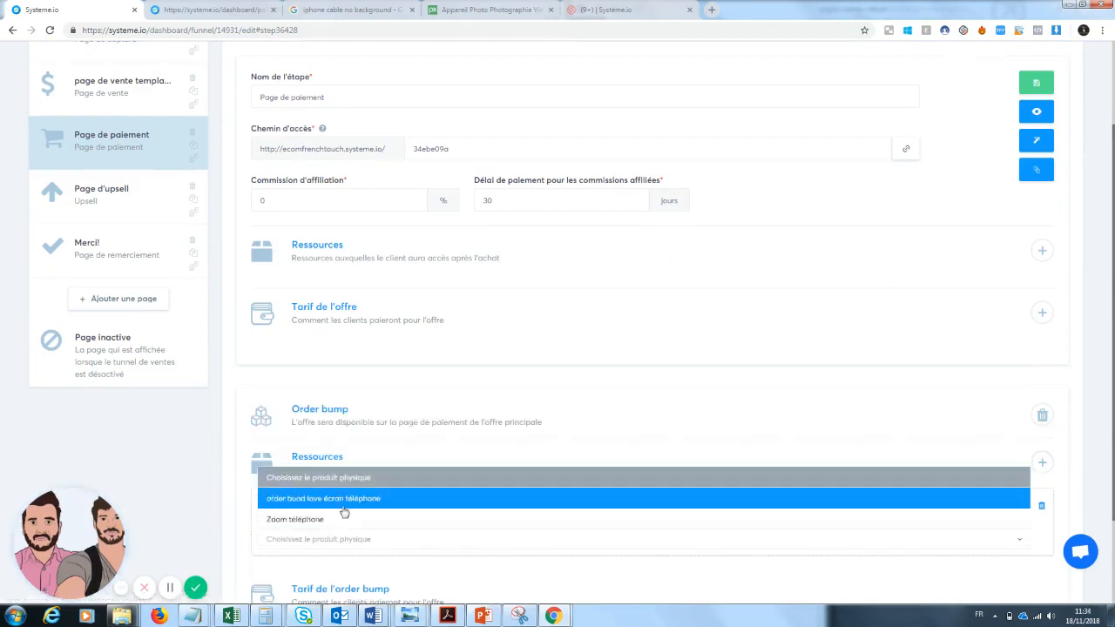
{"action": "left_click", "coordinate": [344, 511]}
Step: Start a new order bump price with offer name "lave écran", product name "Clean Screnn : l'écran 100% propre" and transaction description "lave écran"
{"action": "scroll", "coordinate": [347, 510], "scroll_direction": "down", "scroll_amount": 2}
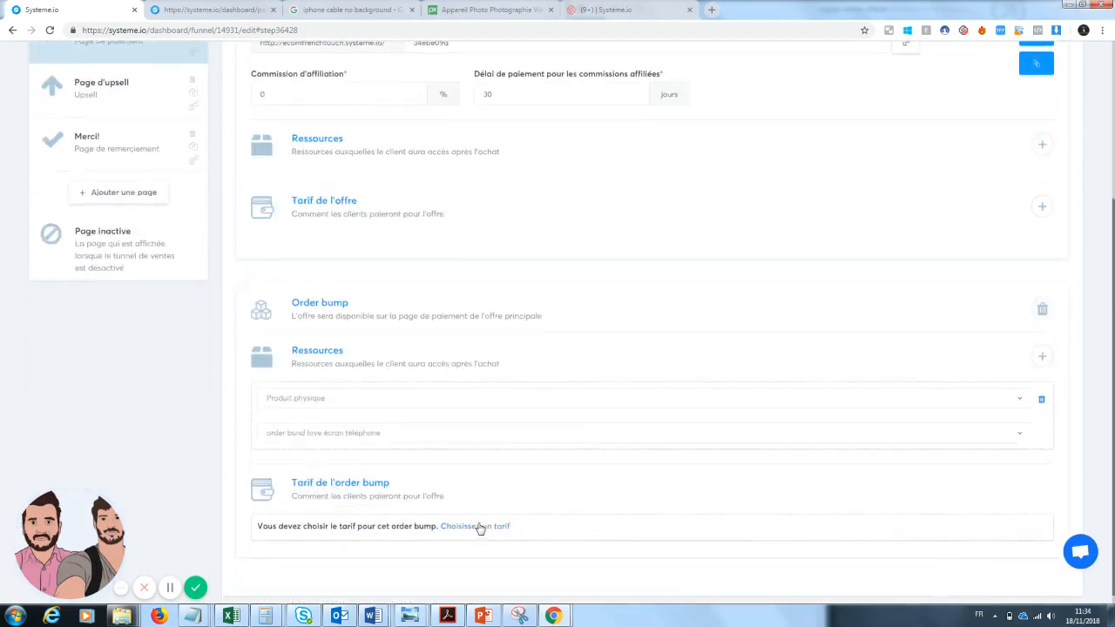
{"action": "left_click", "coordinate": [479, 528]}
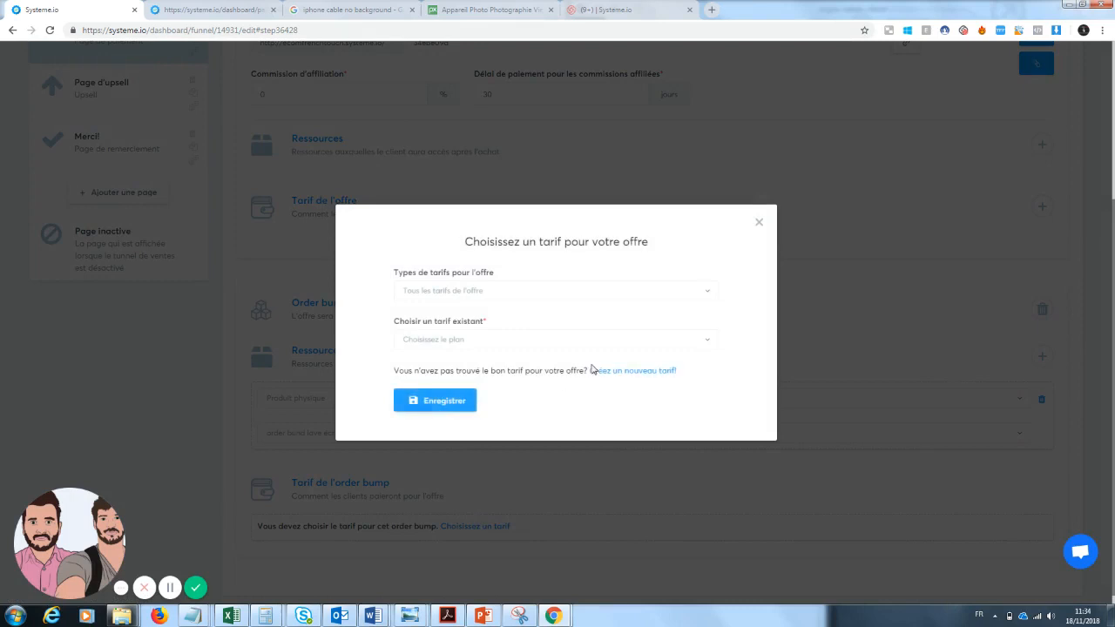
{"action": "left_click", "coordinate": [619, 370]}
{"action": "type", "text": "la"}
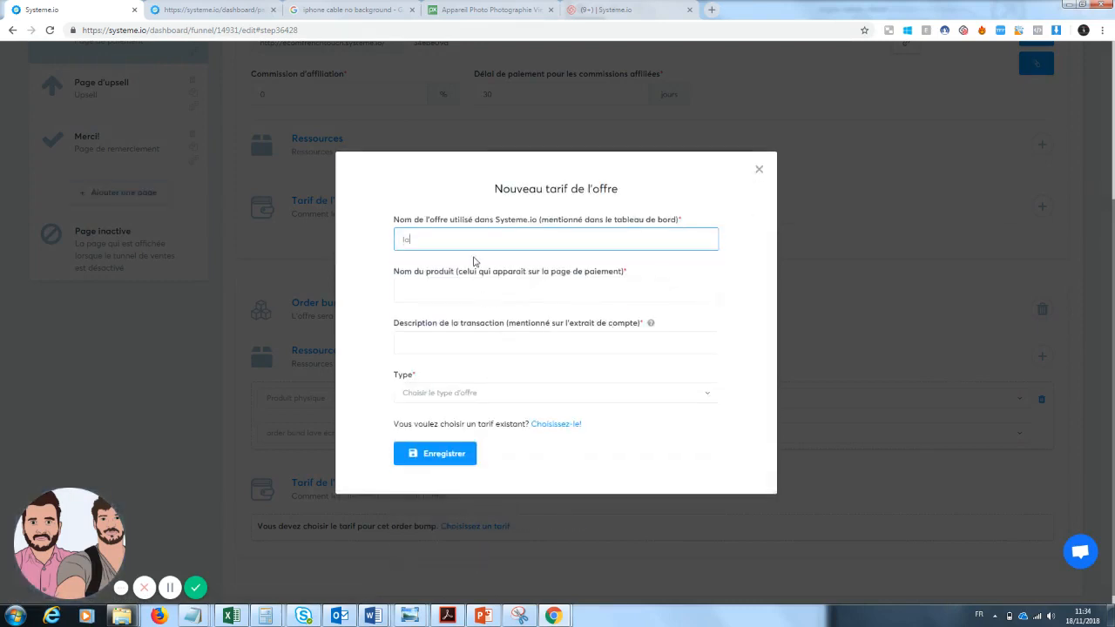
{"action": "type", "text": "ve écran"}
{"action": "left_click", "coordinate": [448, 291]}
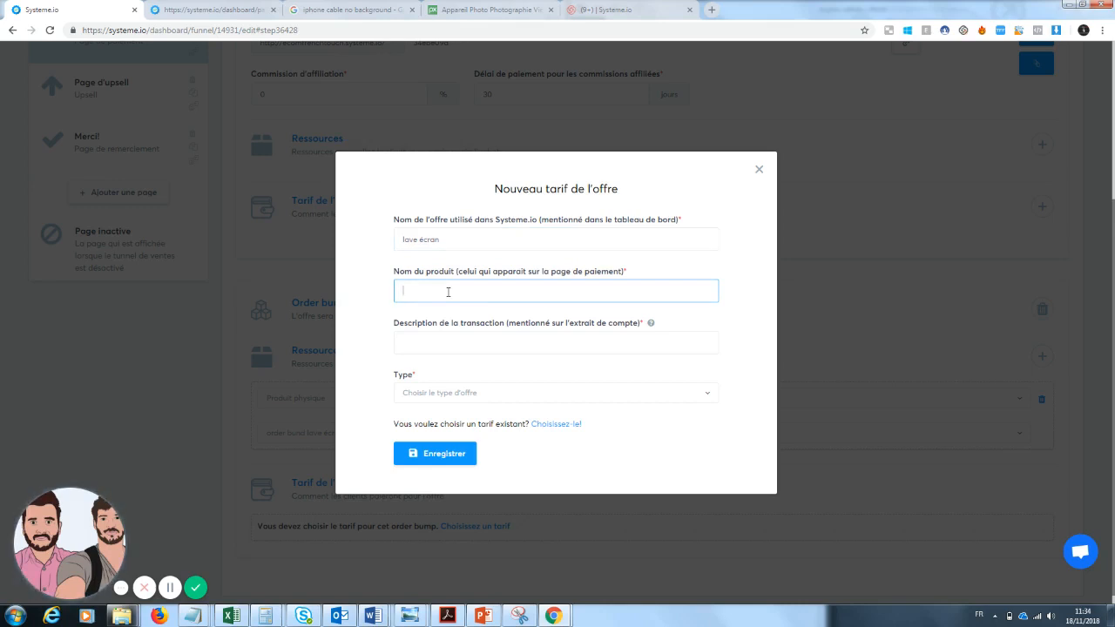
{"action": "type", "text": "C"}
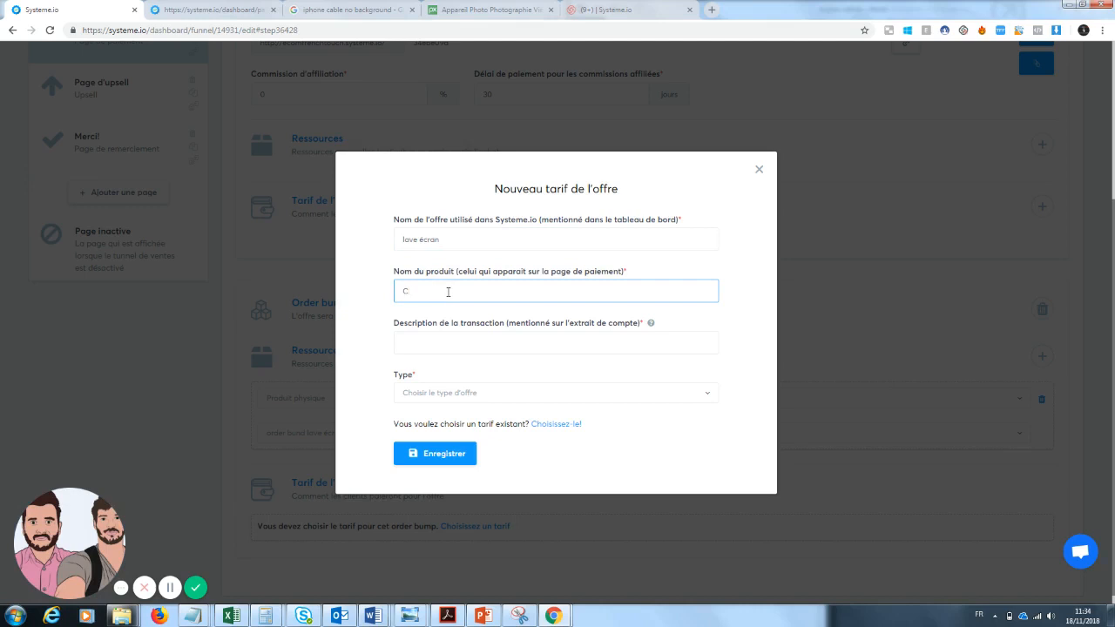
{"action": "type", "text": "lean S"}
{"action": "type", "text": "enn l'écran 100% propre"}
{"action": "left_click", "coordinate": [441, 348]}
{"action": "type", "text": "lo"}
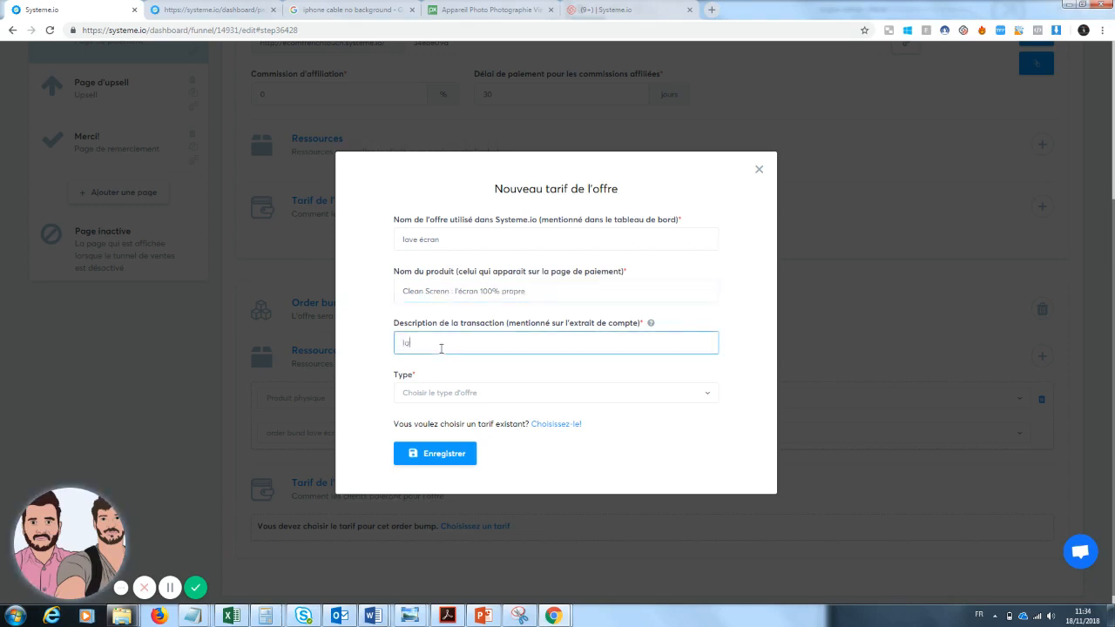
{"action": "type", "text": "ve écran"}
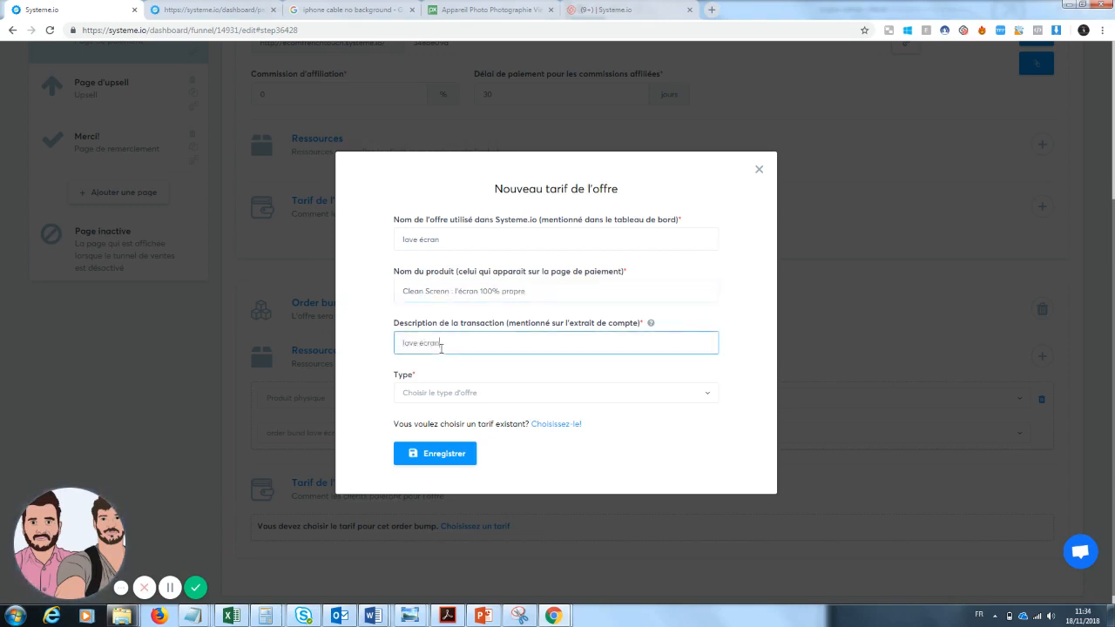
Step: Set the price type to Paiement unique, enter the payment amount, remove the accent from the transaction description, and save the order bump price
{"action": "left_click", "coordinate": [438, 394]}
{"action": "left_click", "coordinate": [435, 436]}
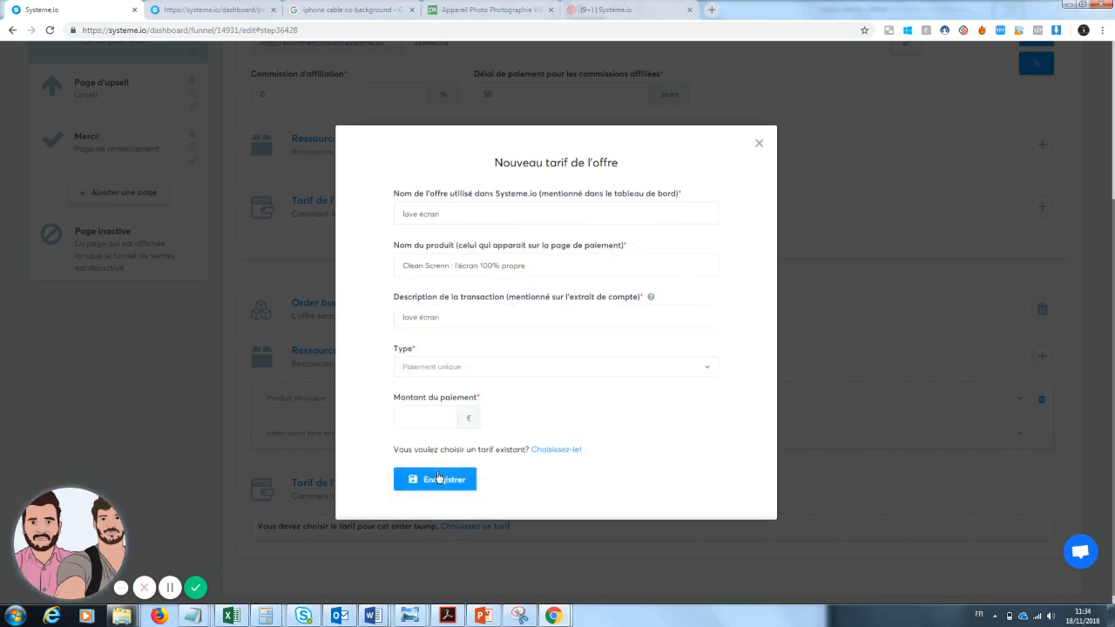
{"action": "left_click", "coordinate": [423, 419]}
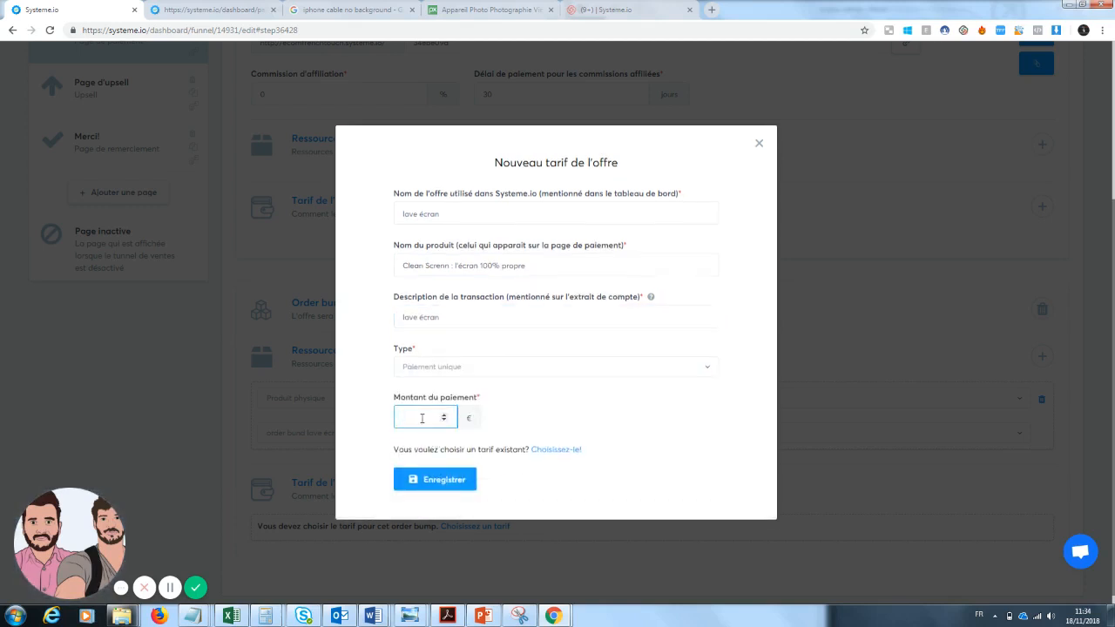
{"action": "left_click", "coordinate": [436, 475]}
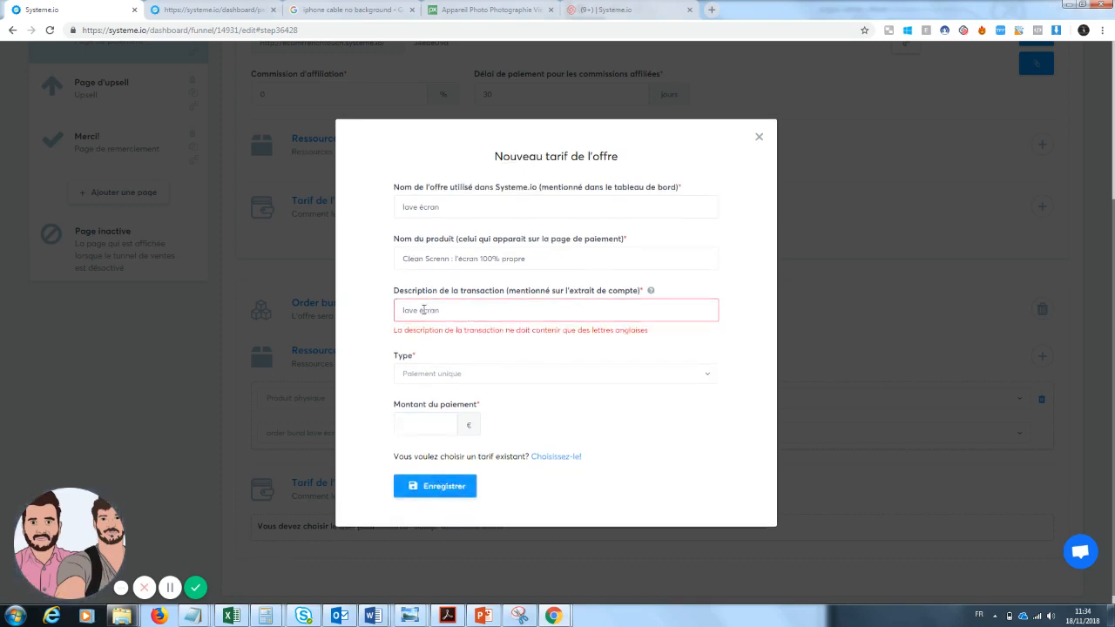
{"action": "key", "text": "Tab"}
{"action": "left_click", "coordinate": [451, 487]}
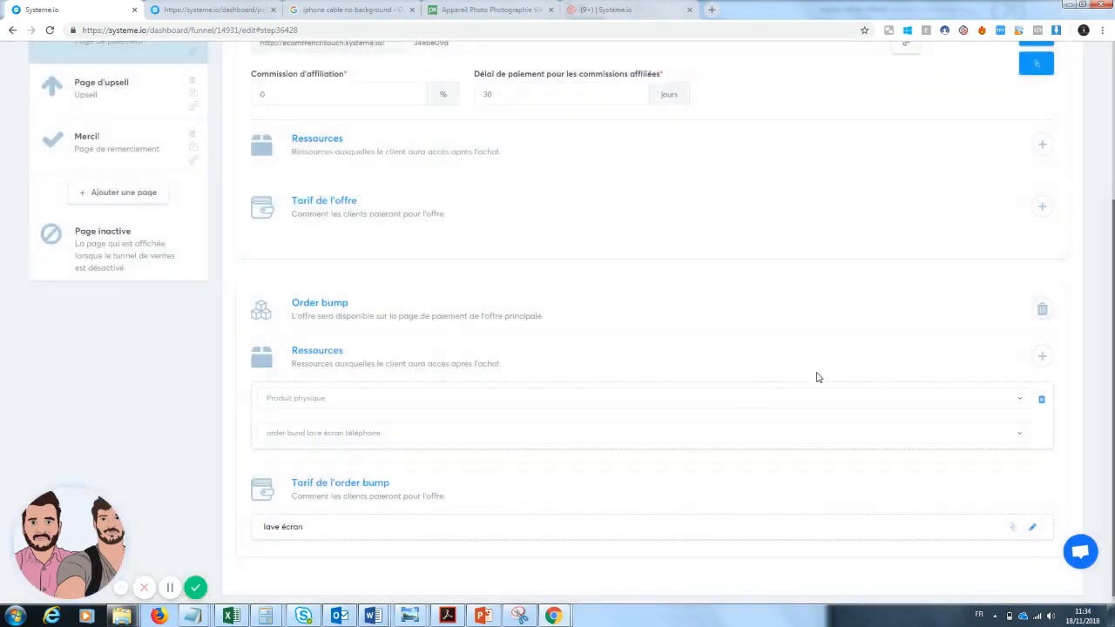
Step: Save the payment page step, look over its published version, and return to the funnel settings
{"action": "scroll", "coordinate": [1106, 305], "scroll_direction": "up", "scroll_amount": 3}
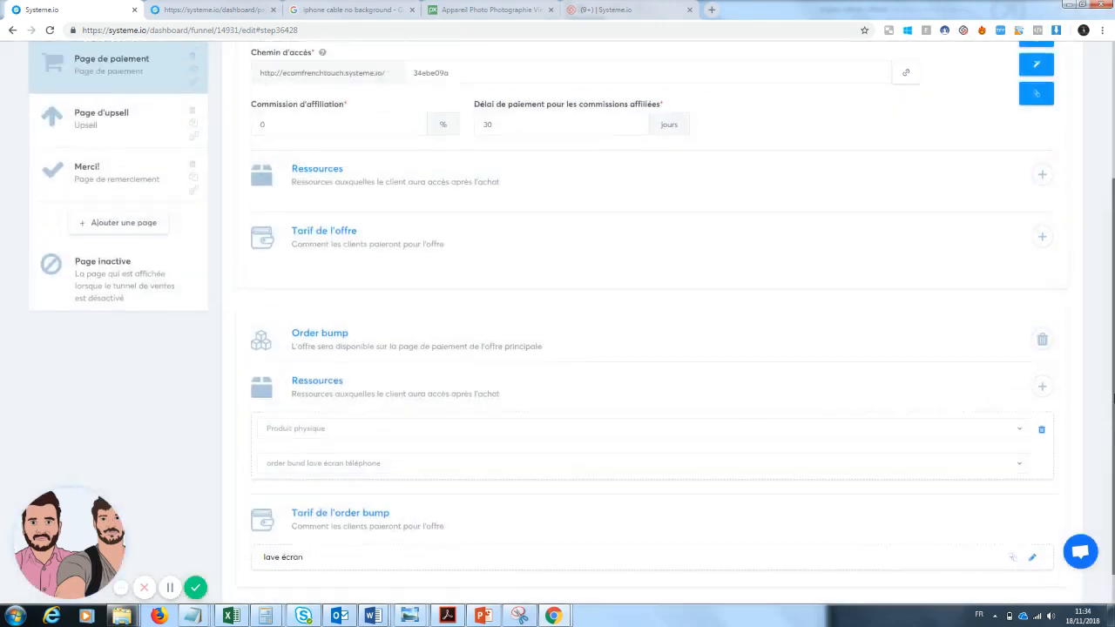
{"action": "left_click", "coordinate": [1035, 200]}
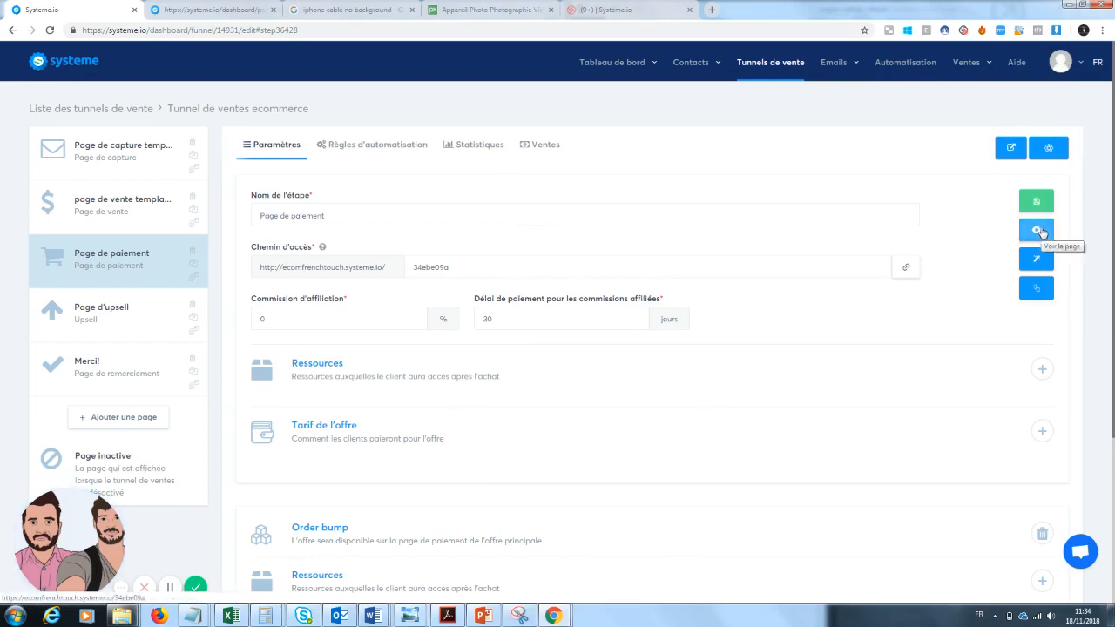
{"action": "left_click", "coordinate": [1040, 231]}
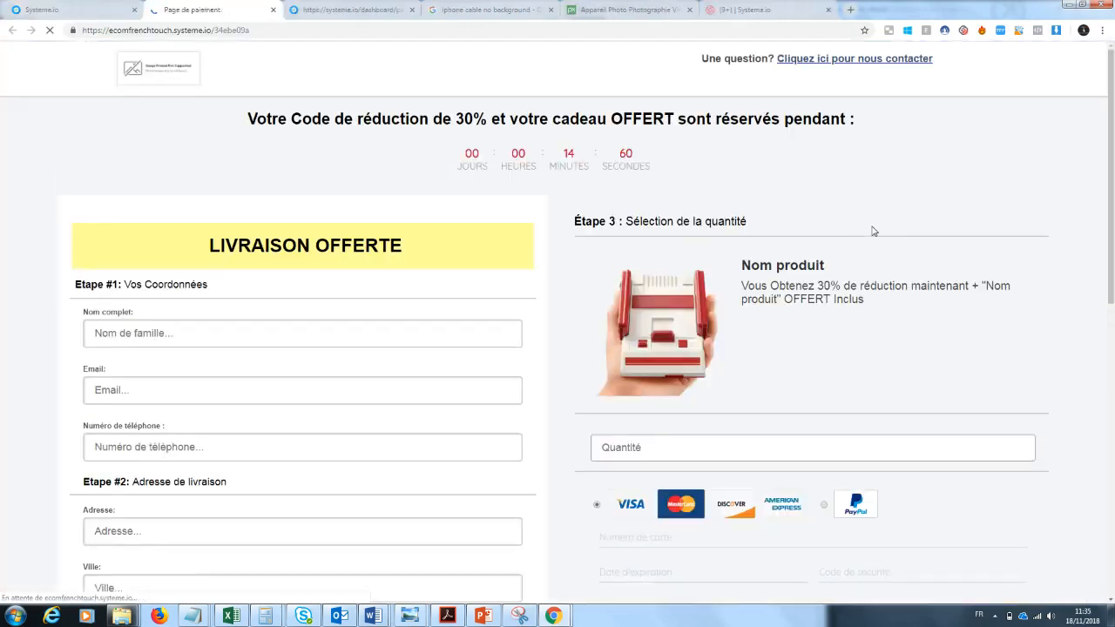
{"action": "left_click_drag", "start_coordinate": [1114, 122], "coordinate": [1114, 157]}
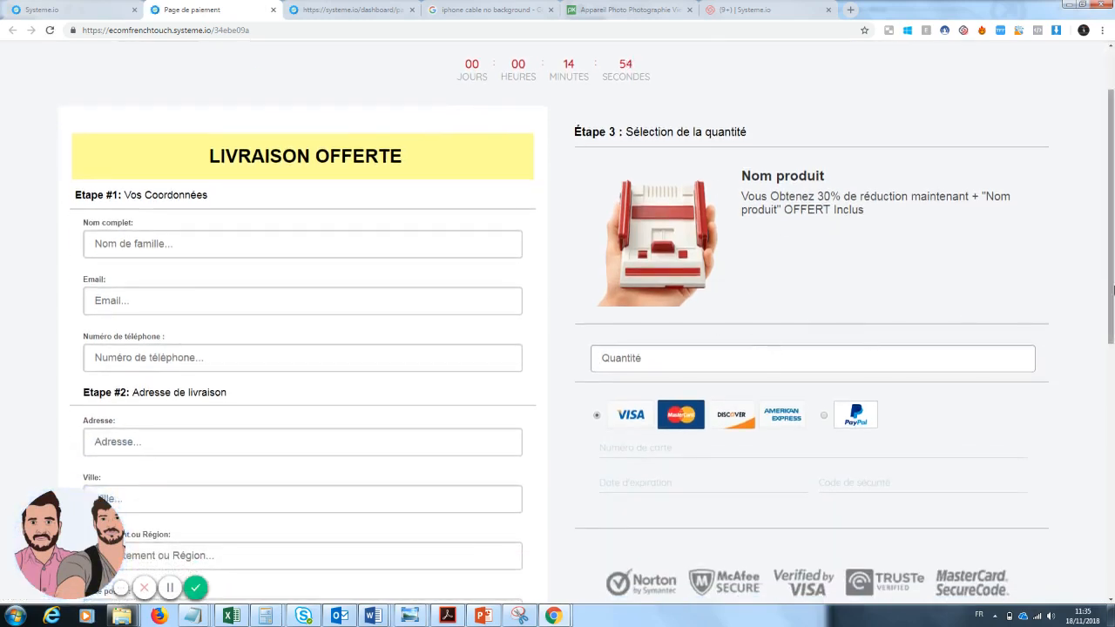
{"action": "left_click_drag", "start_coordinate": [1112, 309], "coordinate": [1111, 280]}
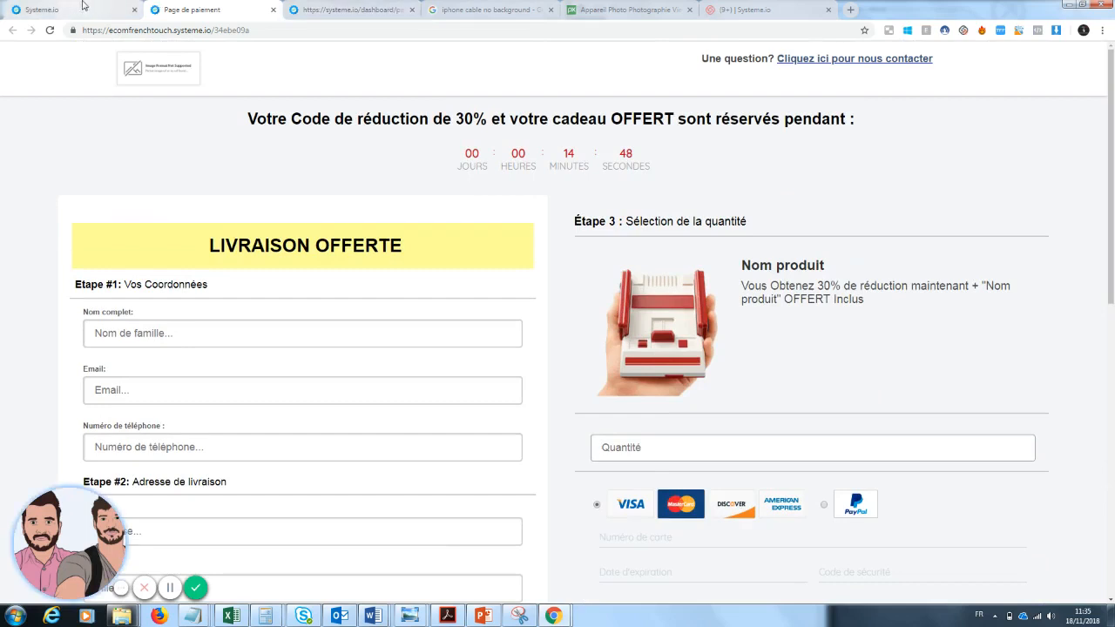
{"action": "left_click", "coordinate": [75, 15]}
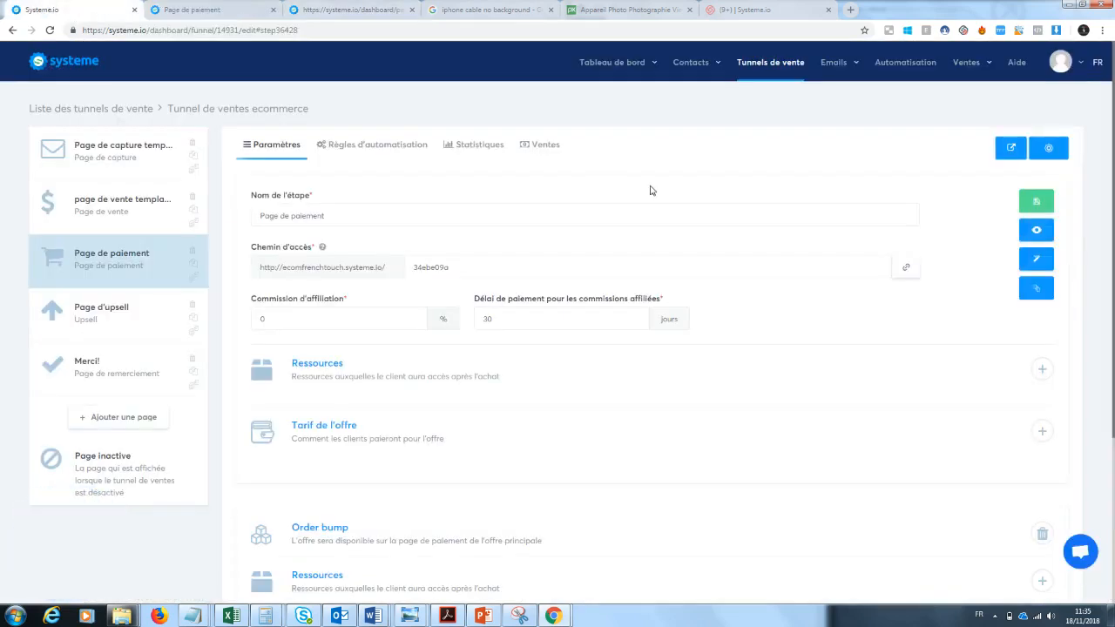
Step: Open the payment page in the page editor and delete "et votre cadeau OFFERT" from the countdown headline
{"action": "left_click", "coordinate": [1047, 268]}
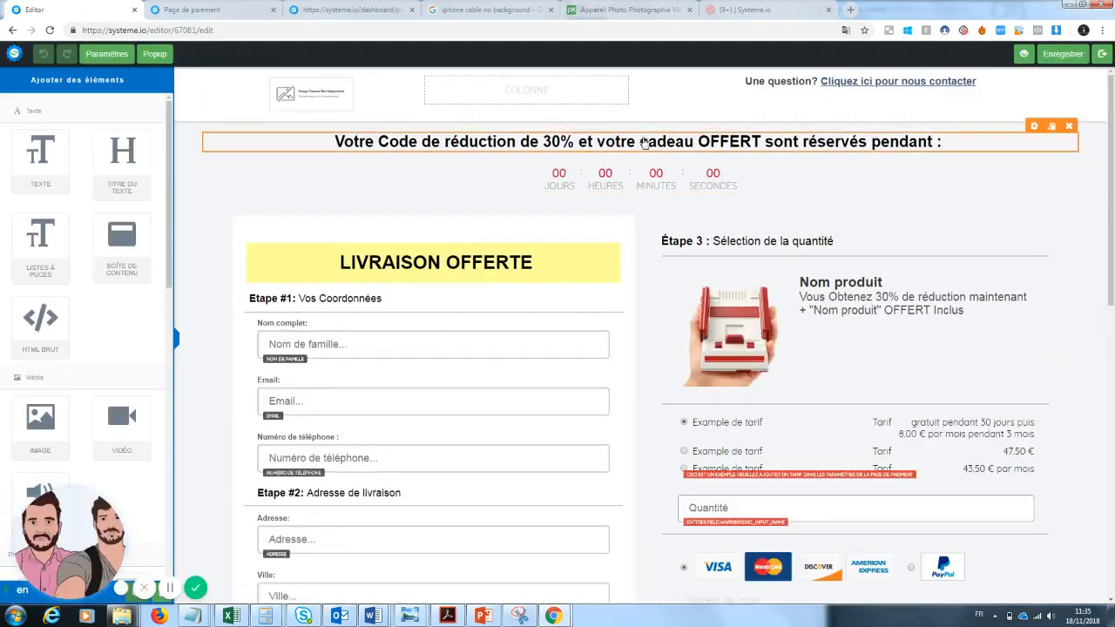
{"action": "left_click", "coordinate": [723, 150]}
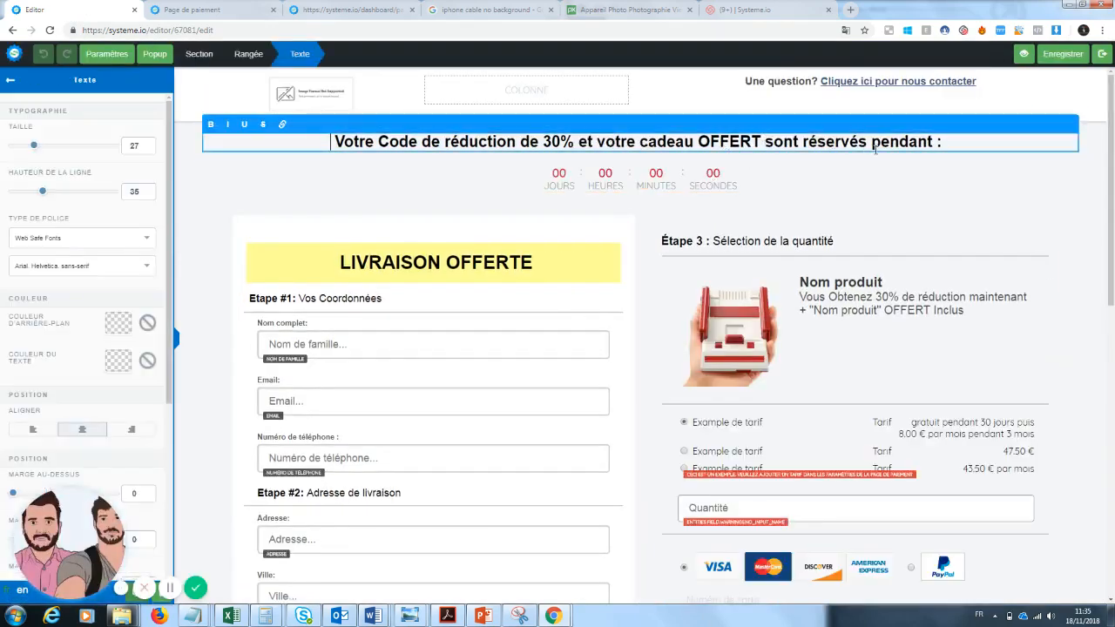
{"action": "left_click_drag", "start_coordinate": [765, 142], "coordinate": [593, 140]}
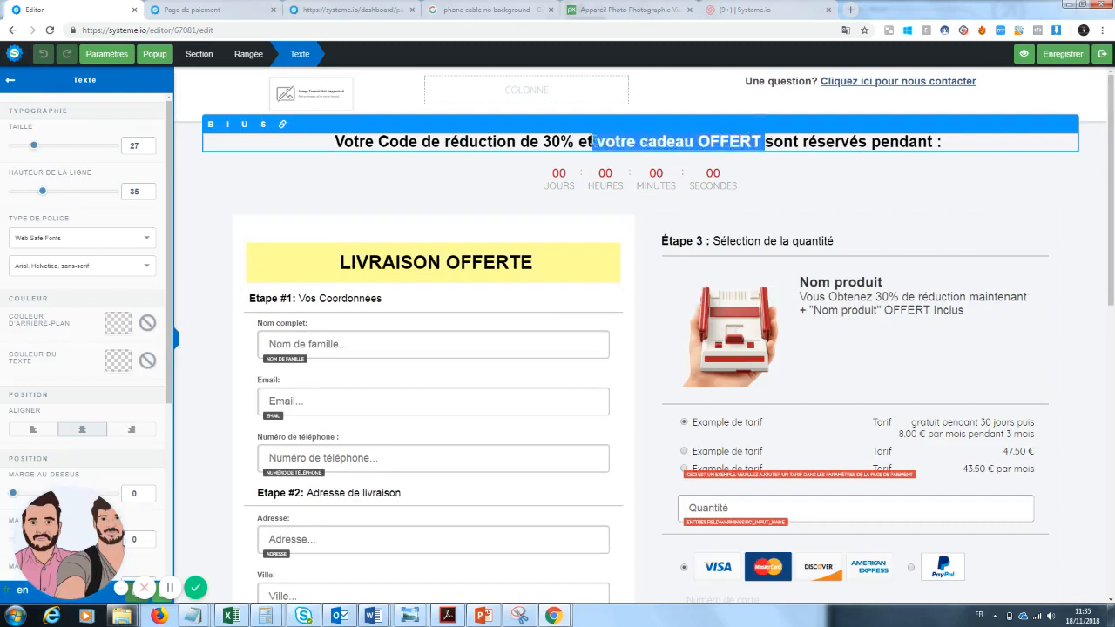
{"action": "key", "text": "BackSpace"}
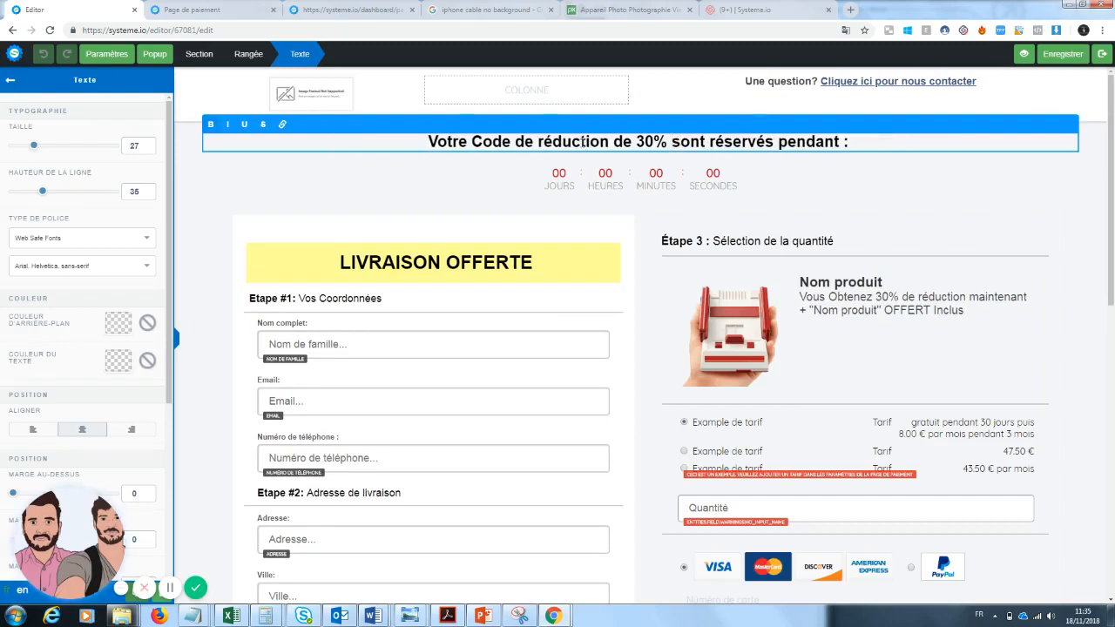
Step: Retype "de" before "30%" in the countdown headline and replace "sont" with "est"
{"action": "left_click", "coordinate": [630, 140]}
{"action": "key", "text": "BackSpace"}
{"action": "key", "text": "BackSpace"}
{"action": "type", "text": "de"}
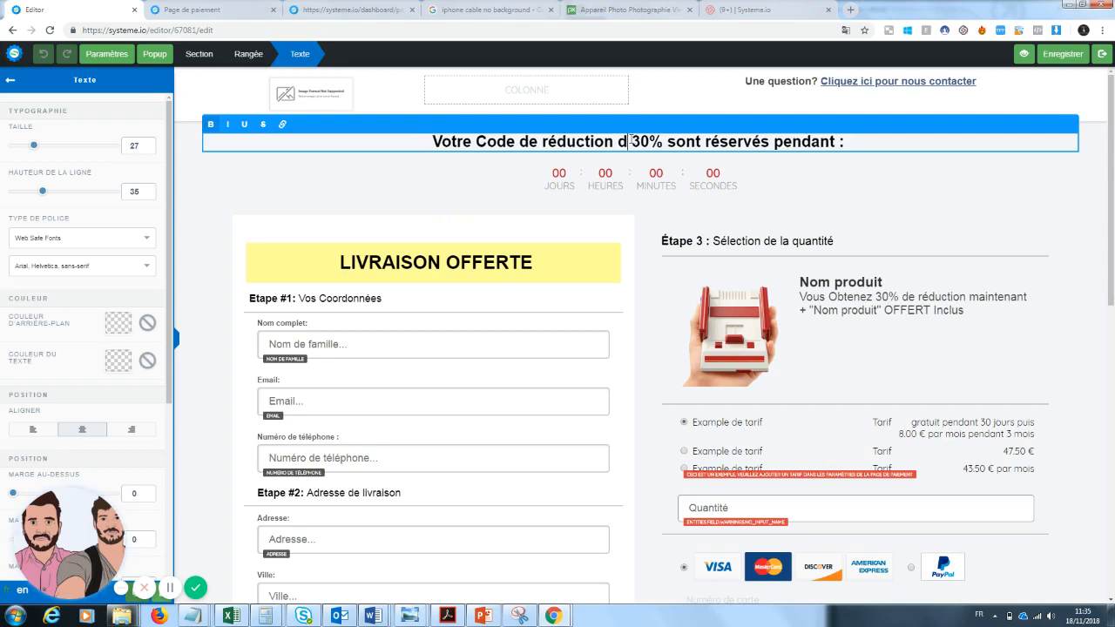
{"action": "left_click_drag", "start_coordinate": [707, 142], "coordinate": [684, 141]}
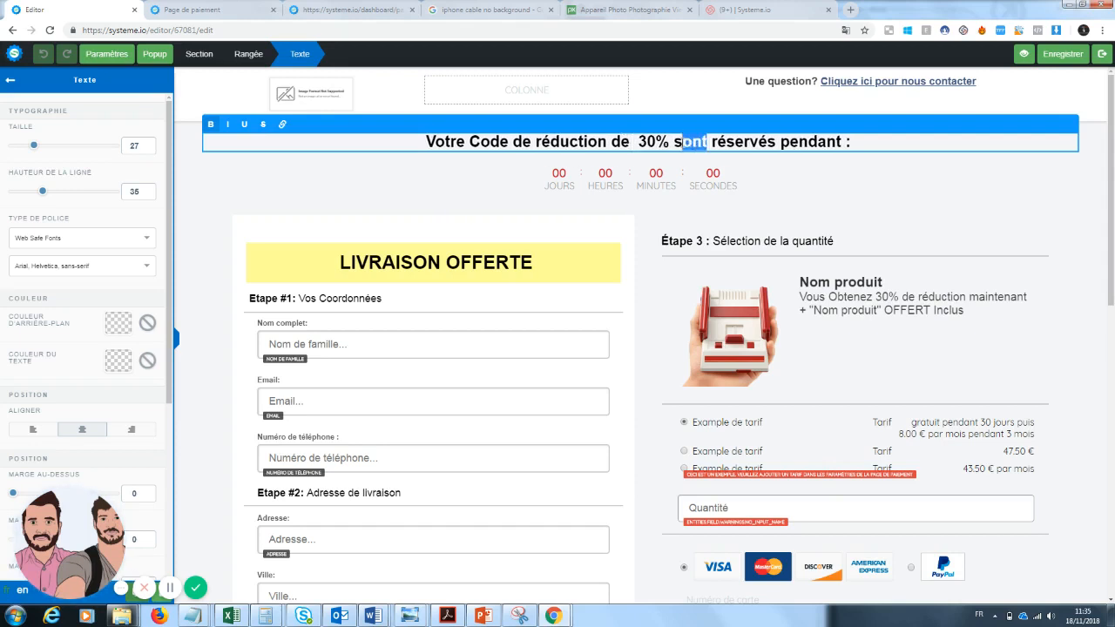
{"action": "type", "text": "est"}
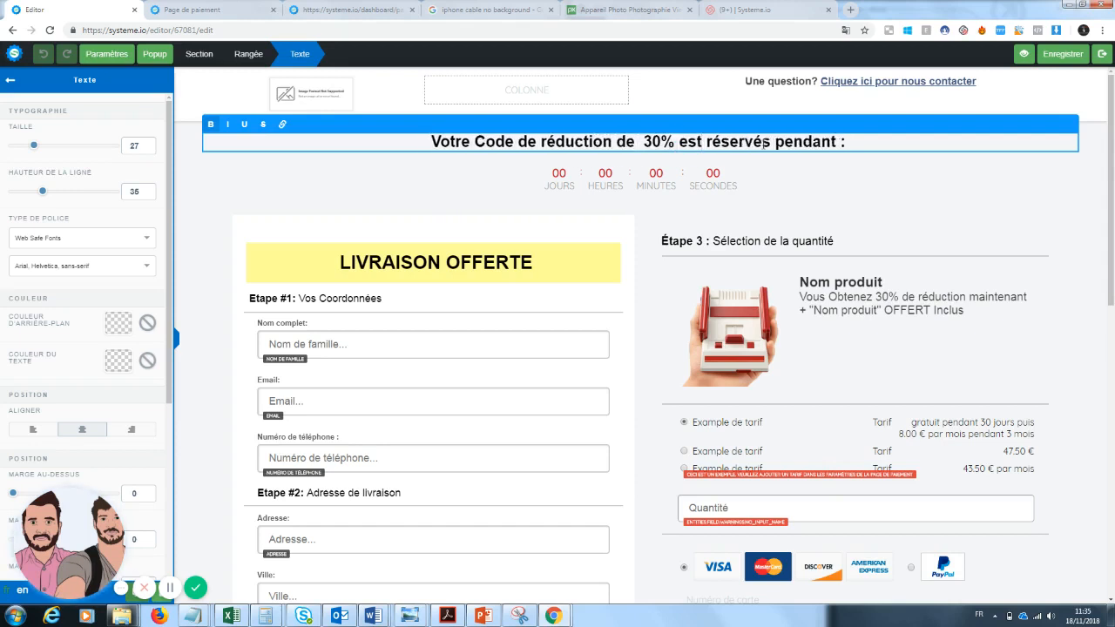
Step: Remove the final "s" from "réservés" in the countdown headline so that it reads "réservé"
{"action": "left_click", "coordinate": [772, 142]}
{"action": "key", "text": "BackSpace"}
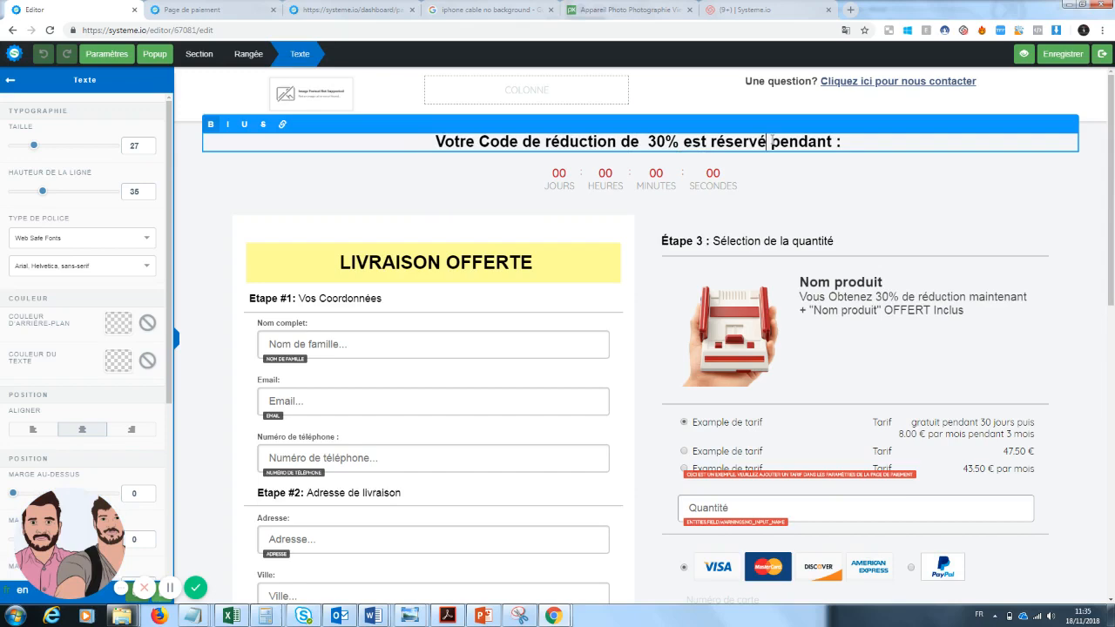
{"action": "left_click", "coordinate": [940, 234]}
Step: Renumber the "Sélection de la quantité" heading from Étape 3 to Étape 2
{"action": "scroll", "coordinate": [1113, 212], "scroll_direction": "down", "scroll_amount": 1}
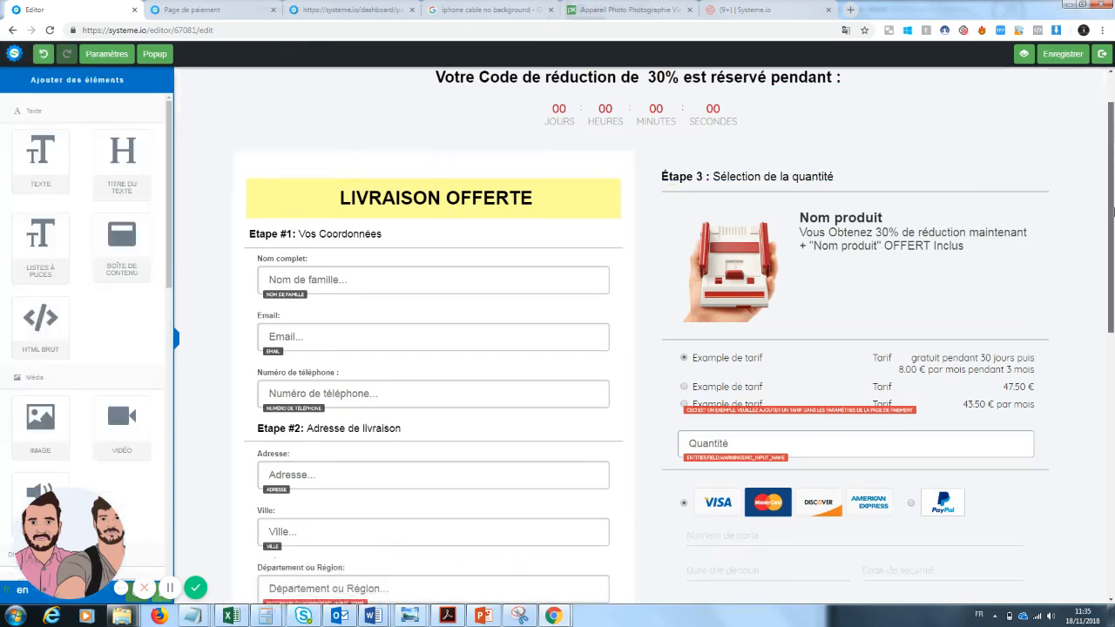
{"action": "scroll", "coordinate": [1112, 212], "scroll_direction": "down", "scroll_amount": 3}
{"action": "scroll", "coordinate": [1113, 209], "scroll_direction": "up", "scroll_amount": 3}
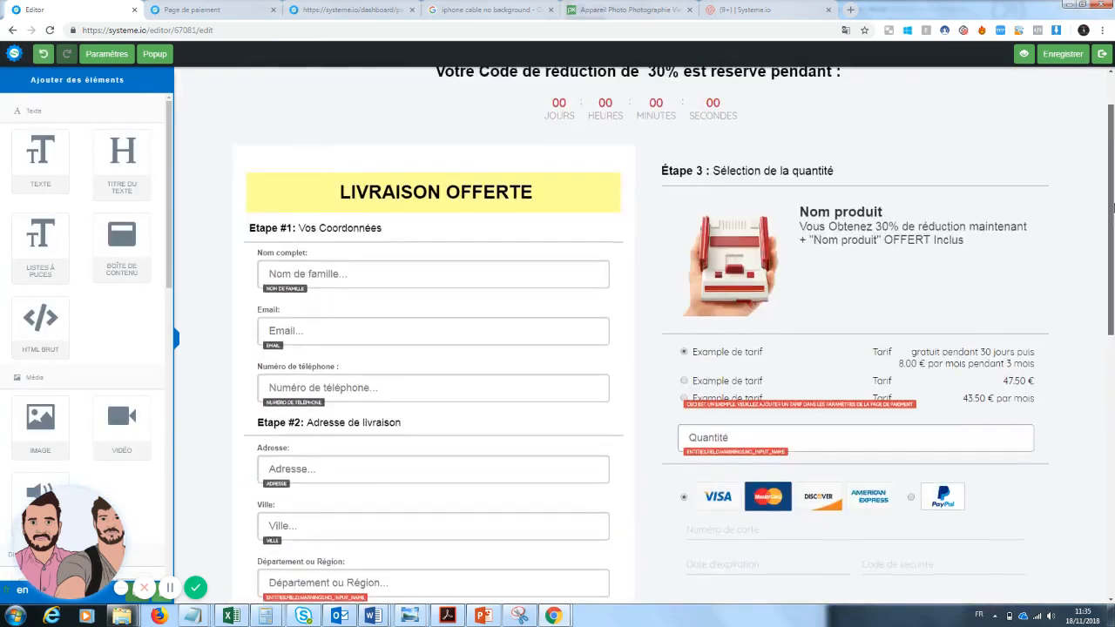
{"action": "scroll", "coordinate": [1112, 209], "scroll_direction": "down", "scroll_amount": 5}
{"action": "scroll", "coordinate": [1113, 253], "scroll_direction": "up", "scroll_amount": 4}
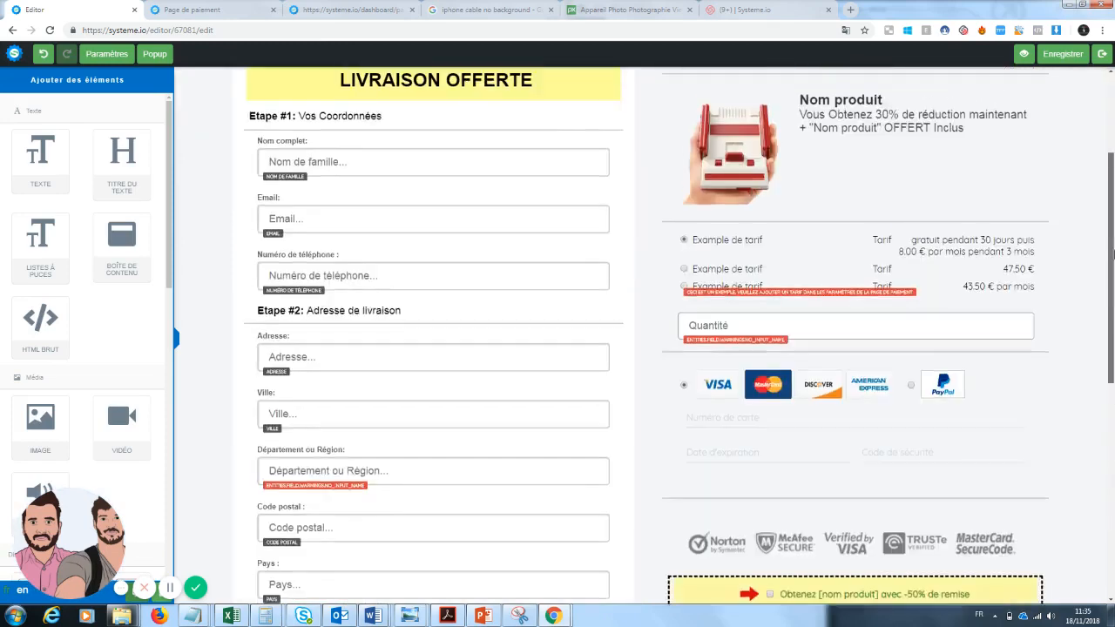
{"action": "scroll", "coordinate": [1113, 252], "scroll_direction": "up", "scroll_amount": 1}
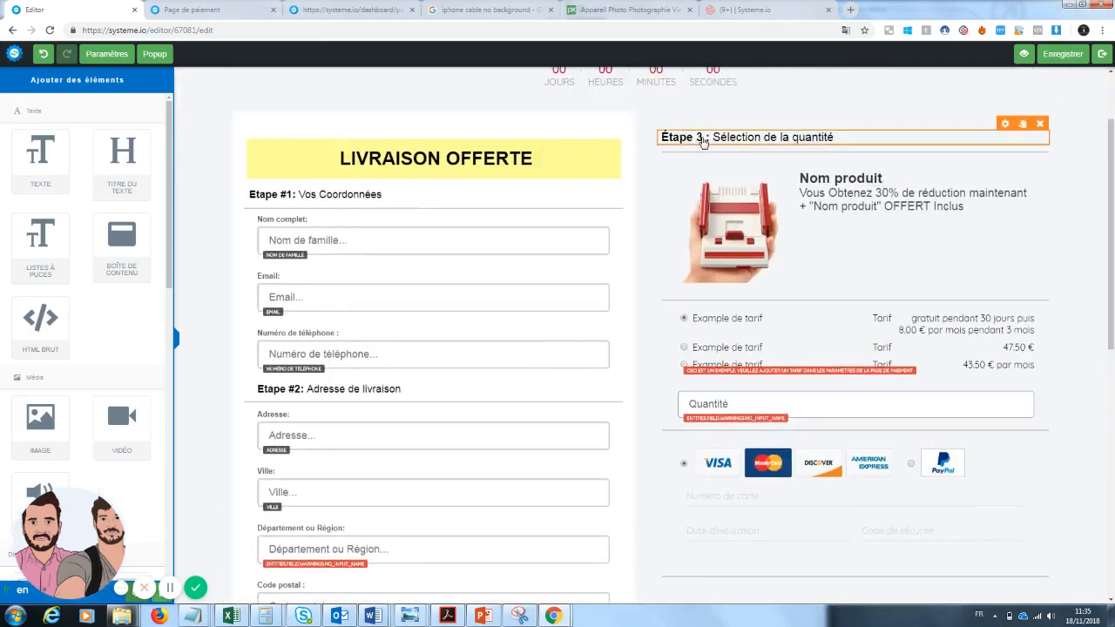
{"action": "left_click", "coordinate": [703, 139]}
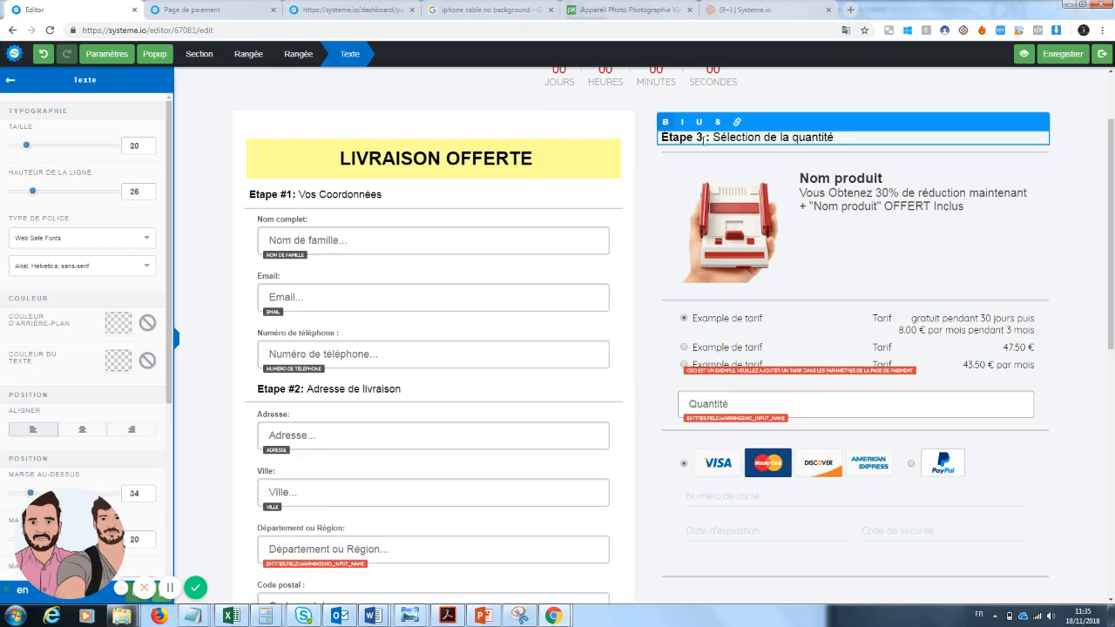
{"action": "key", "text": "BackSpace"}
{"action": "type", "text": "2"}
{"action": "left_click", "coordinate": [904, 267]}
Step: Replace the product image hand.png with the black and orange smartphone lens picture (tech-worlds-strongest-smartphone-lens) from the account's own uploaded images
{"action": "left_click", "coordinate": [743, 163]}
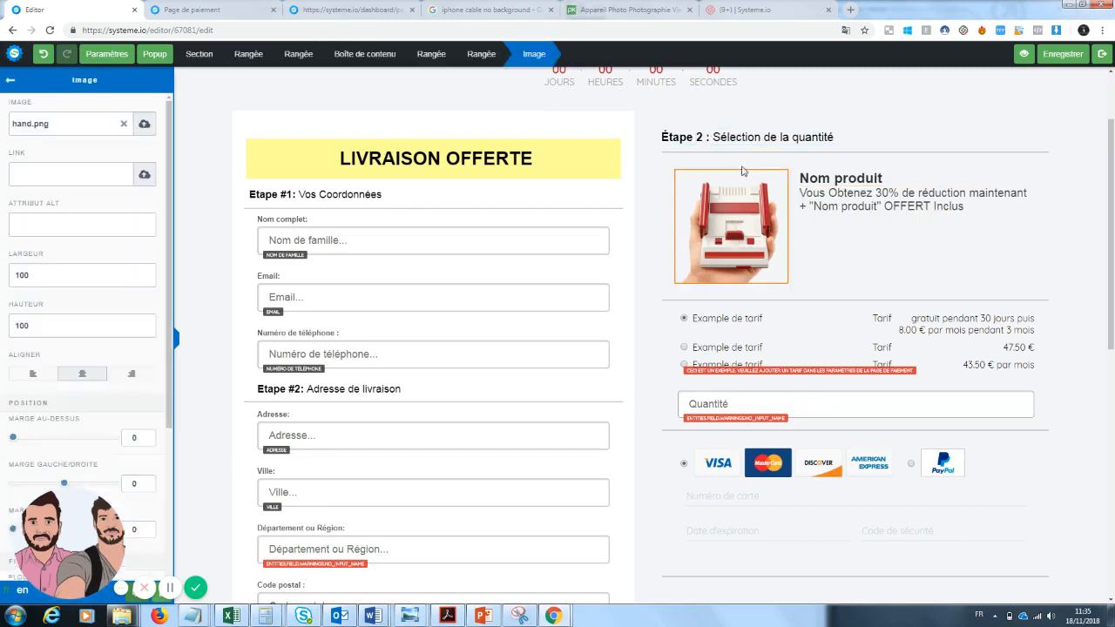
{"action": "left_click", "coordinate": [124, 126]}
{"action": "left_click", "coordinate": [144, 131]}
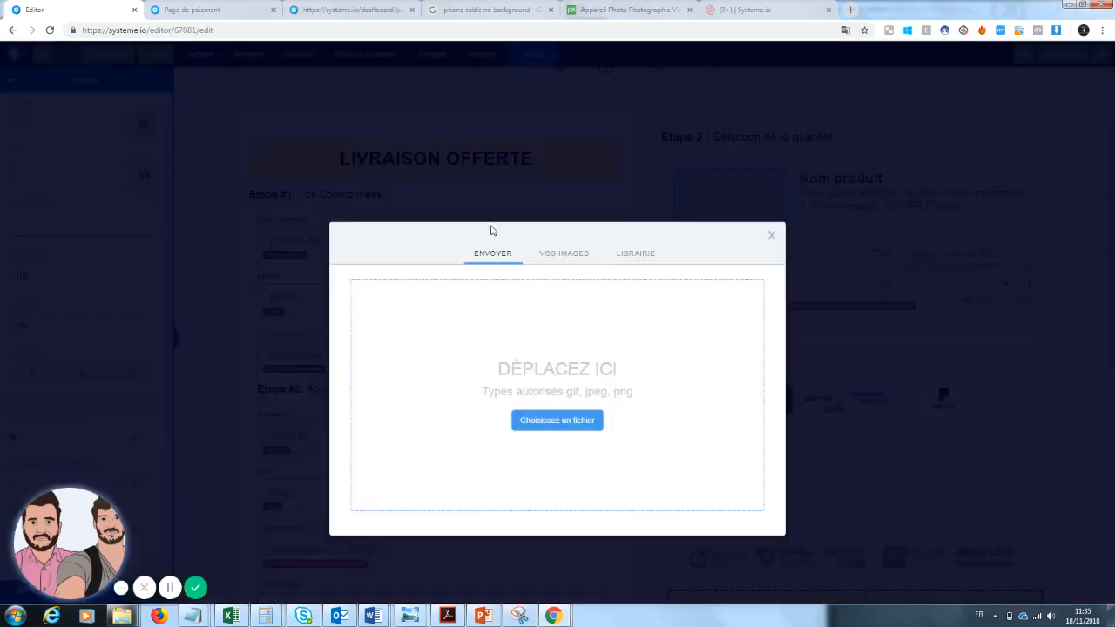
{"action": "left_click", "coordinate": [552, 261]}
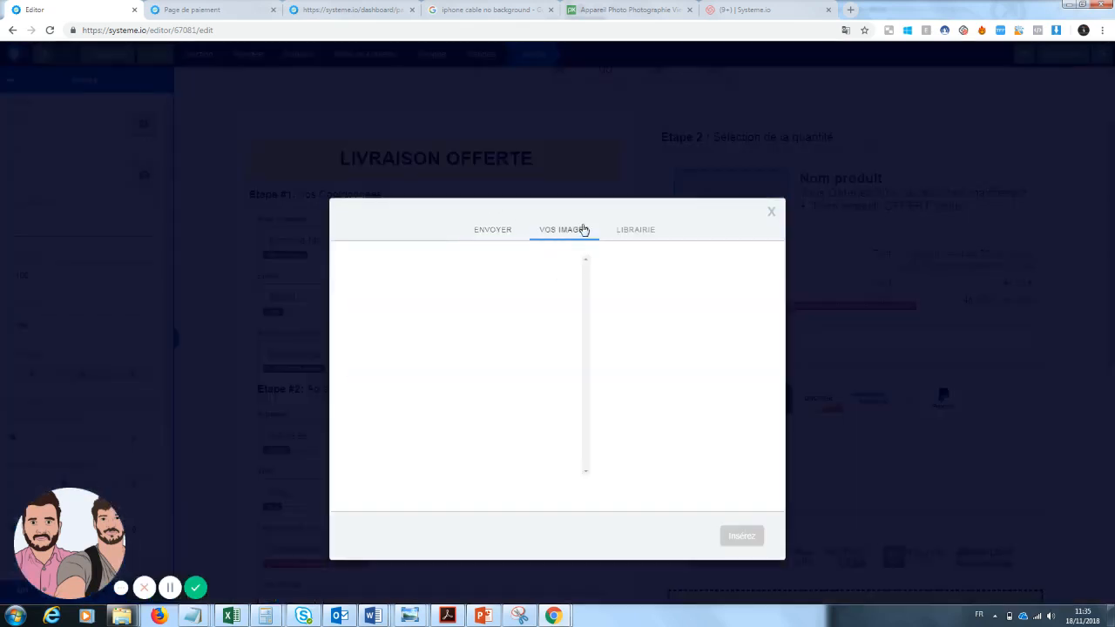
{"action": "left_click", "coordinate": [634, 231]}
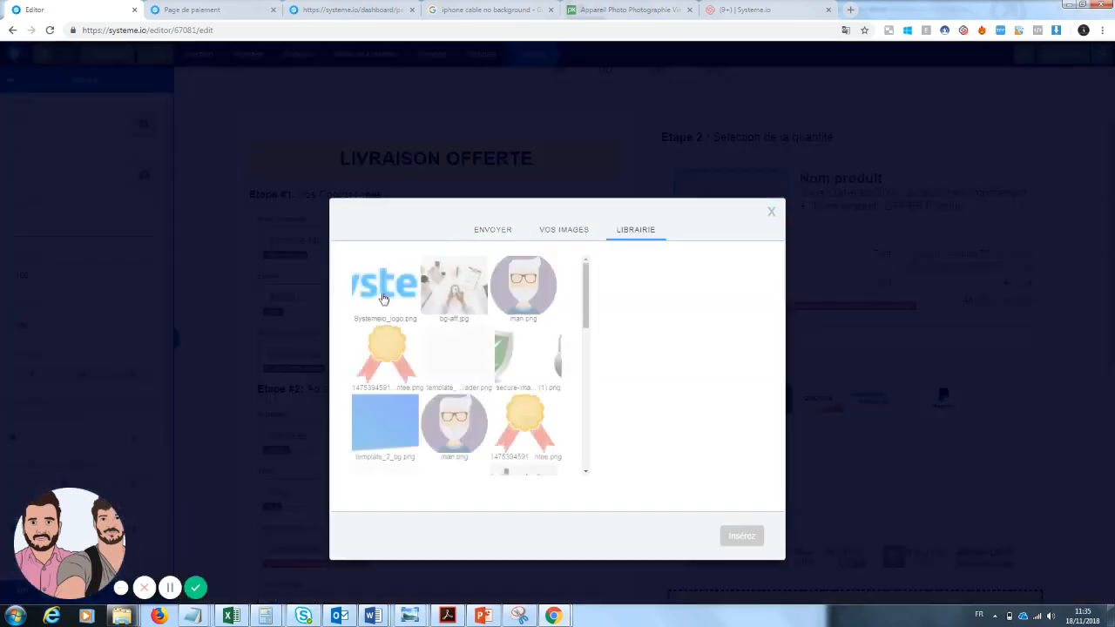
{"action": "left_click", "coordinate": [575, 230]}
{"action": "left_click", "coordinate": [504, 233]}
{"action": "left_click", "coordinate": [567, 237]}
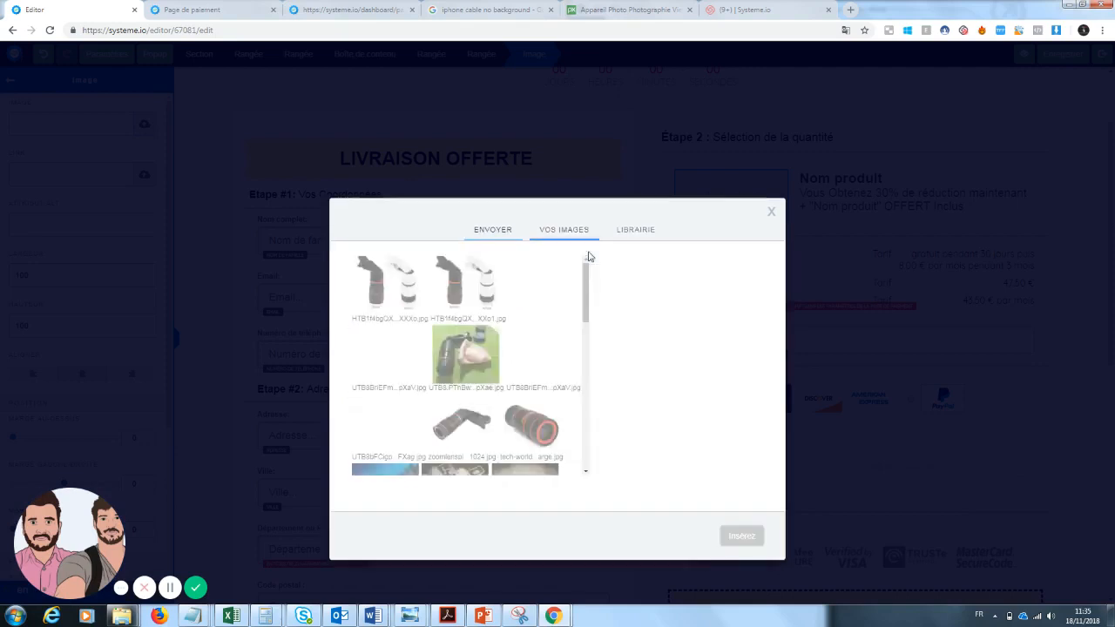
{"action": "left_click", "coordinate": [544, 445]}
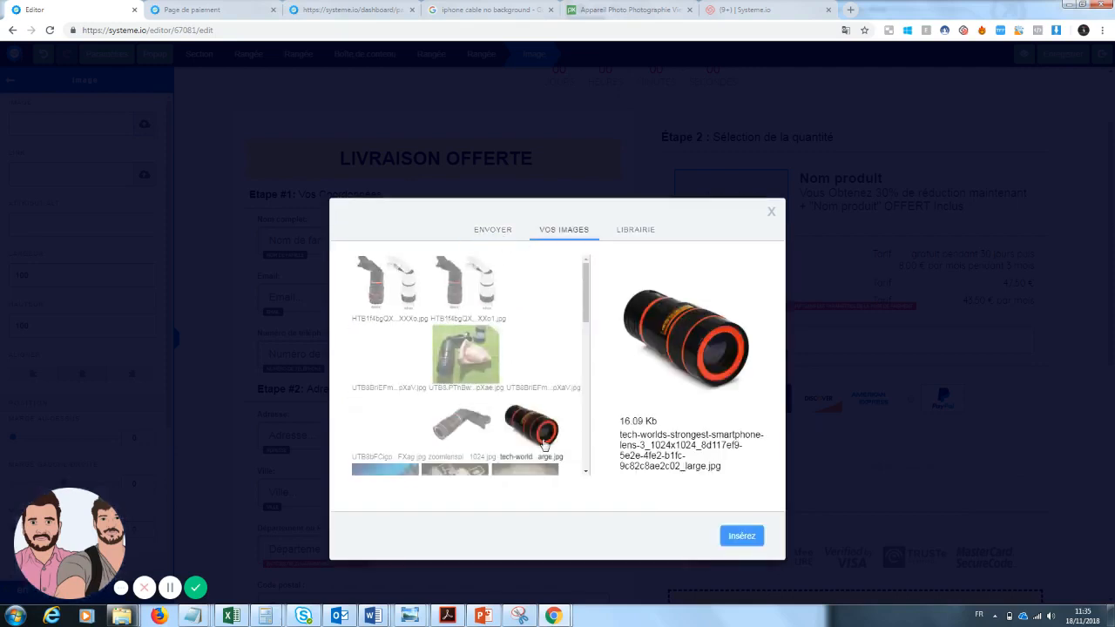
{"action": "left_click", "coordinate": [740, 536]}
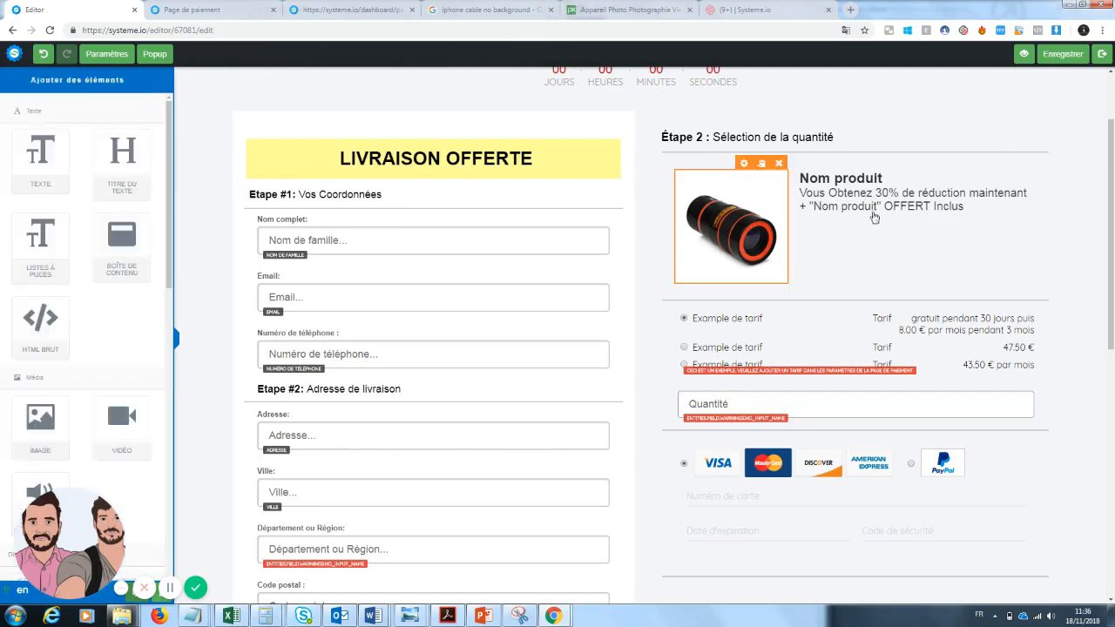
Step: Replace the "Nom produit" title beside the product image with "Zoom Pro"
{"action": "left_click", "coordinate": [890, 179]}
{"action": "left_click_drag", "start_coordinate": [890, 180], "coordinate": [817, 179]}
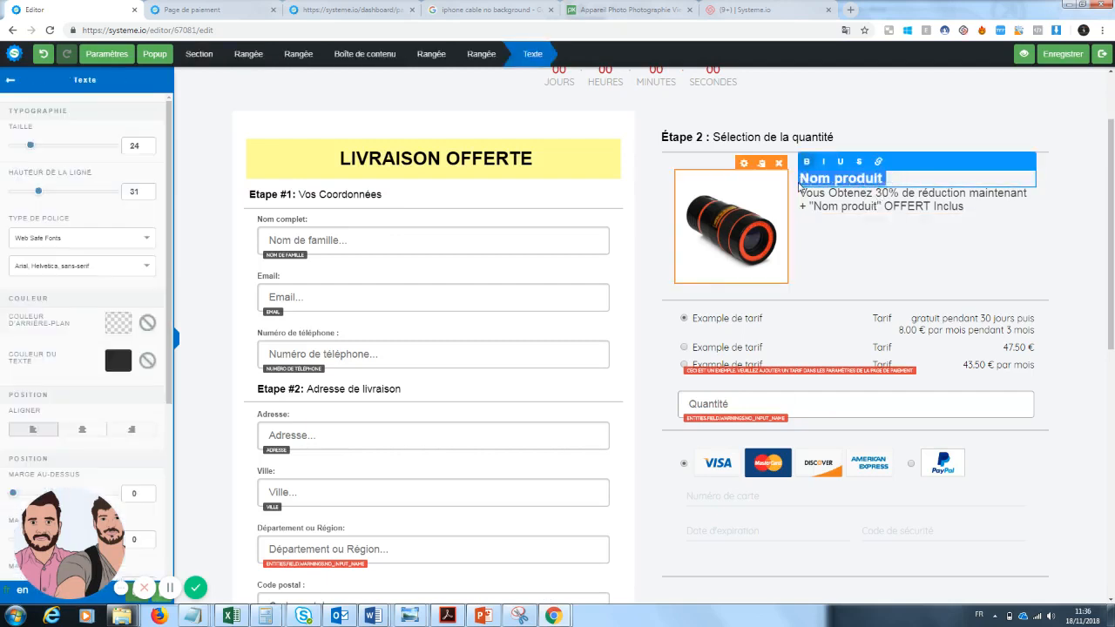
{"action": "type", "text": "Zoom Pro"}
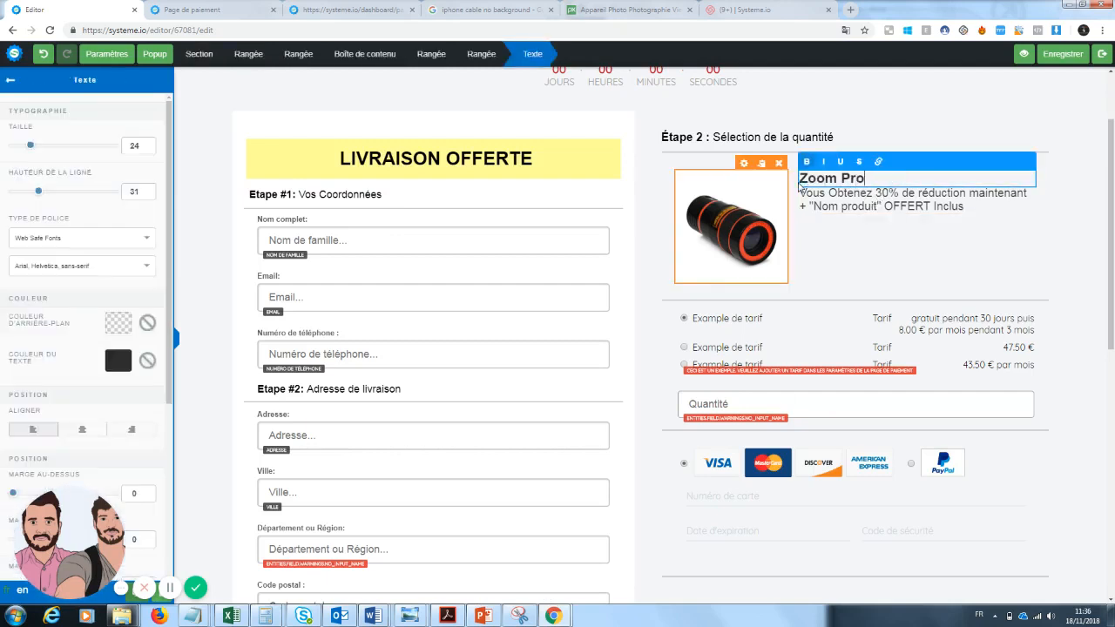
{"action": "left_click", "coordinate": [961, 209]}
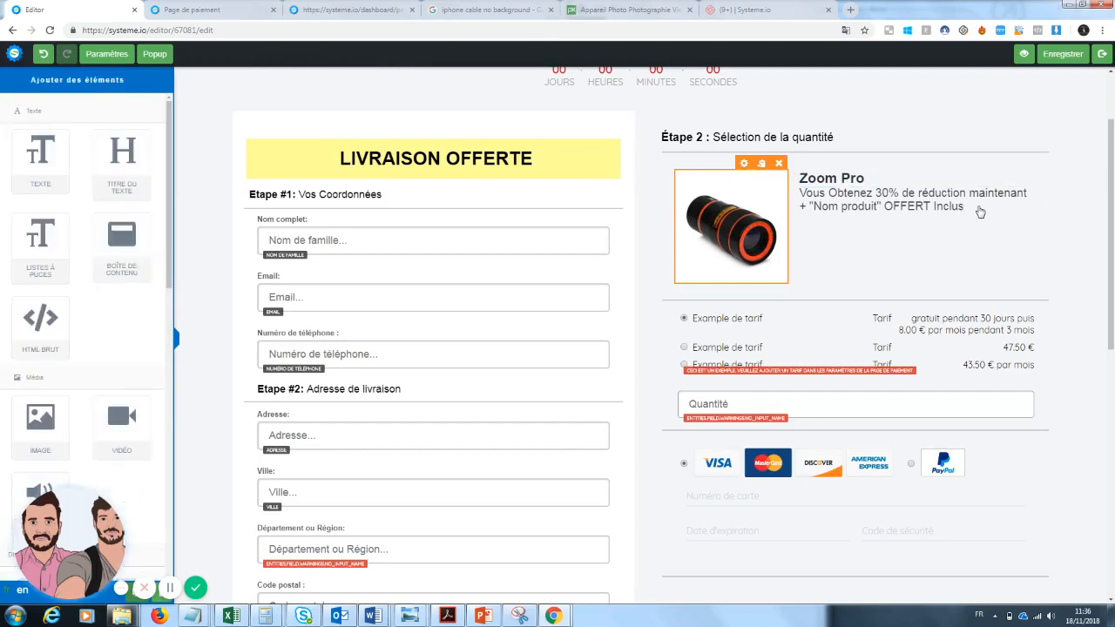
Step: In the description under the product title, replace "Nom produit" OFFERT Inclus with "une garantie de 30 jours"
{"action": "left_click", "coordinate": [980, 212]}
{"action": "left_click_drag", "start_coordinate": [965, 208], "coordinate": [814, 208]}
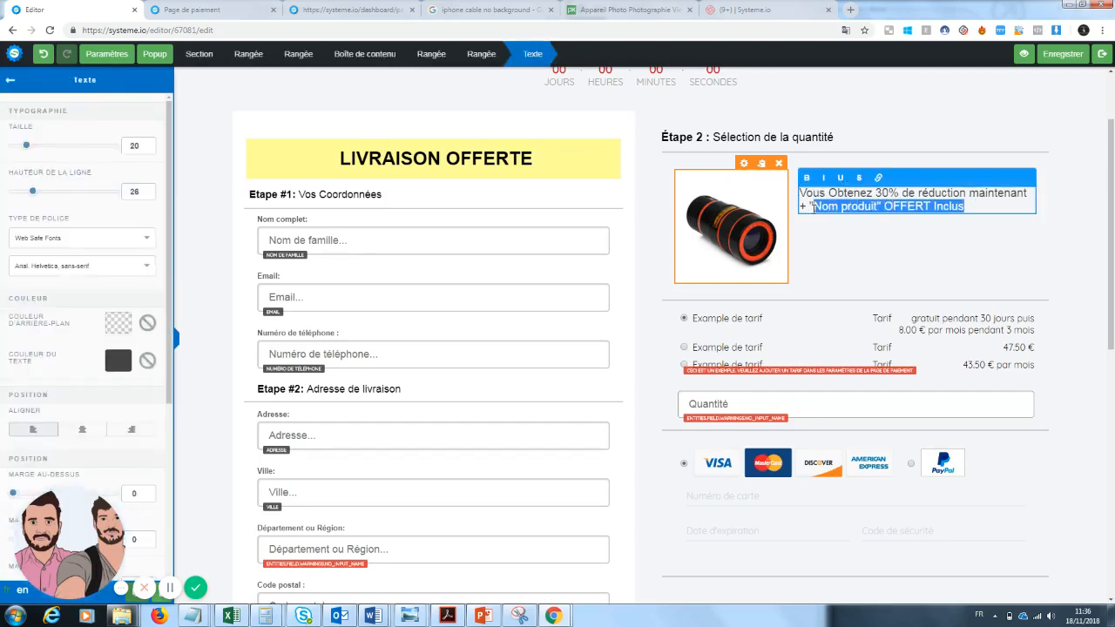
{"action": "key", "text": "BackSpace"}
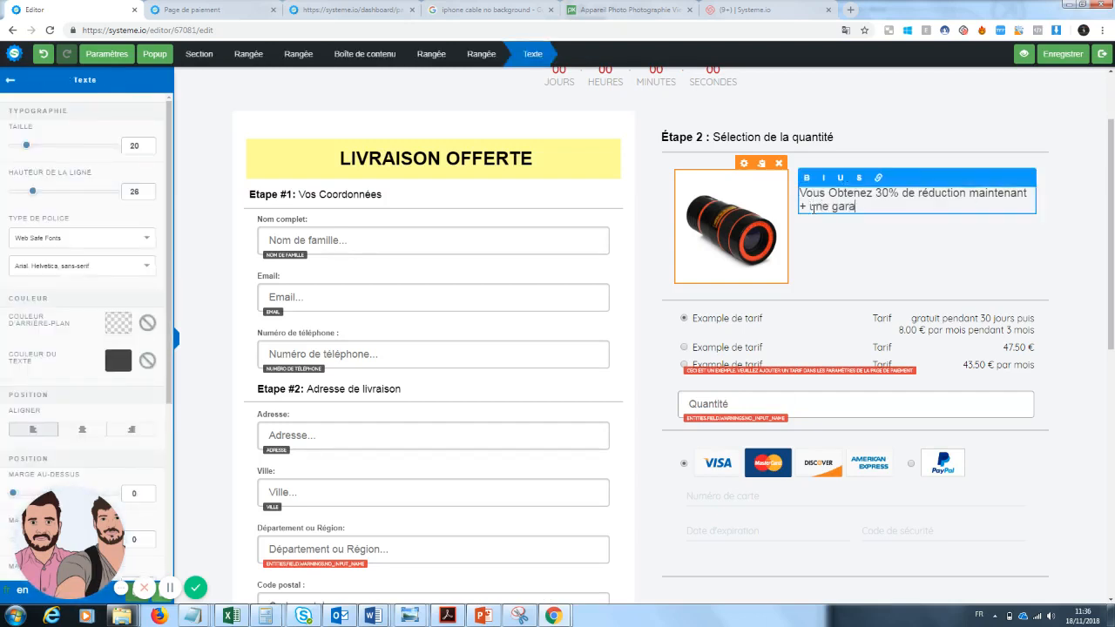
{"action": "type", "text": "ne garantie de 30 jours"}
{"action": "left_click", "coordinate": [859, 275]}
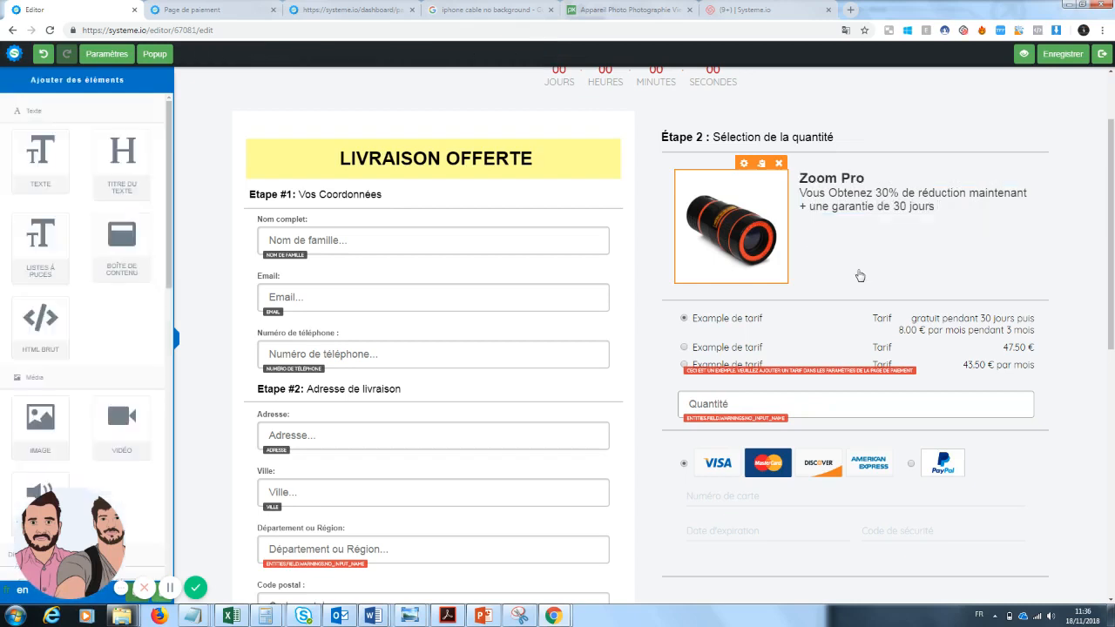
Step: Check the data type options of the Quantité form field without choosing one
{"action": "scroll", "coordinate": [1112, 275], "scroll_direction": "down", "scroll_amount": 1}
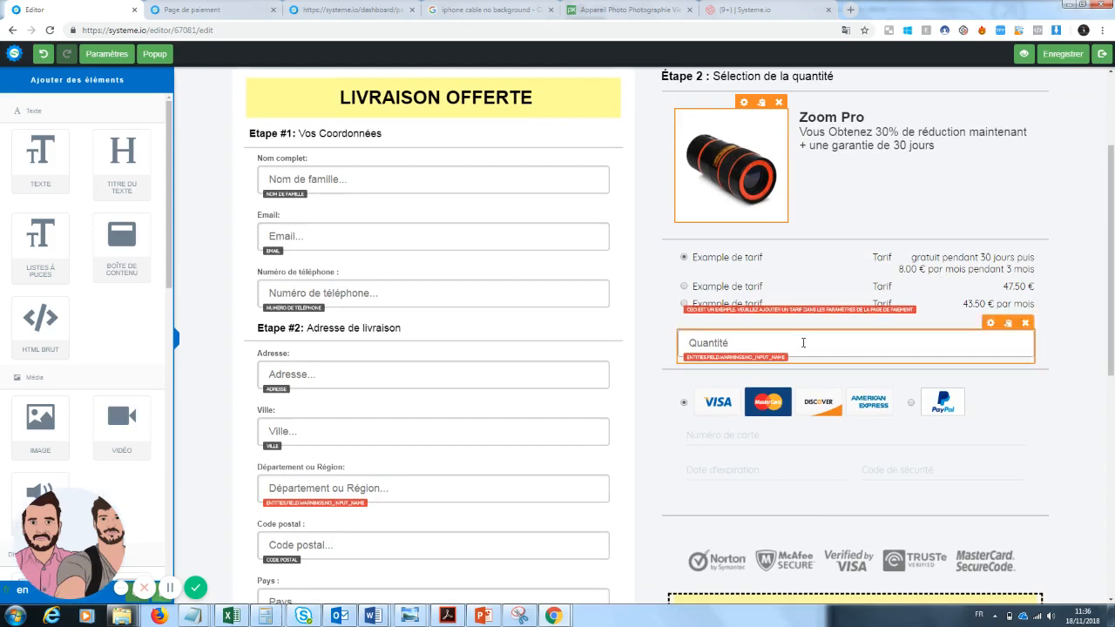
{"action": "left_click", "coordinate": [774, 345]}
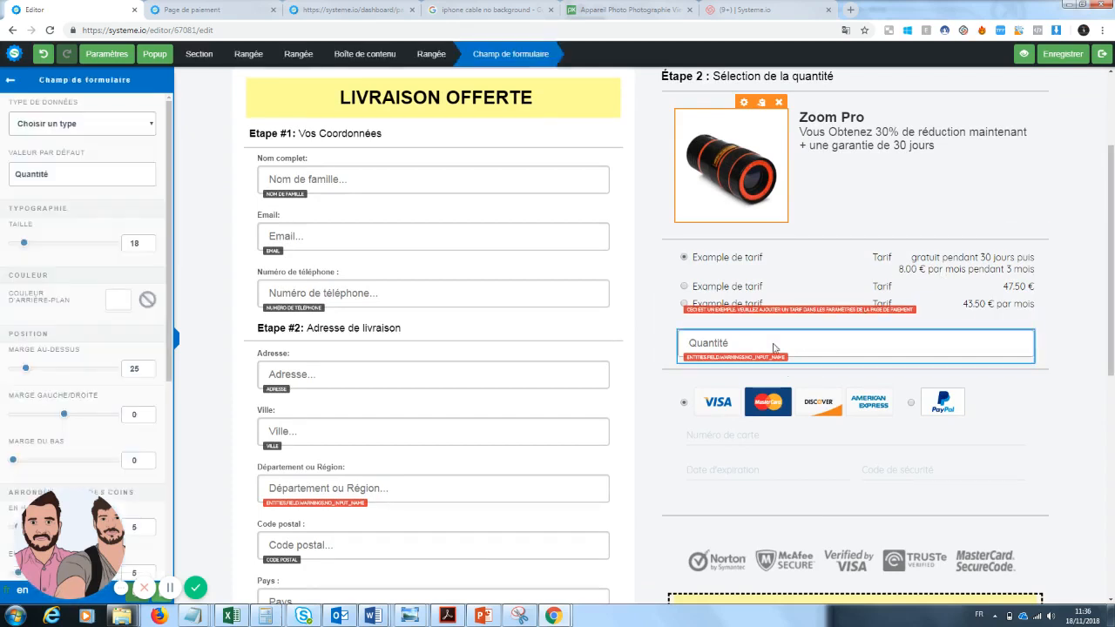
{"action": "left_click", "coordinate": [110, 131]}
{"action": "left_click", "coordinate": [111, 131]}
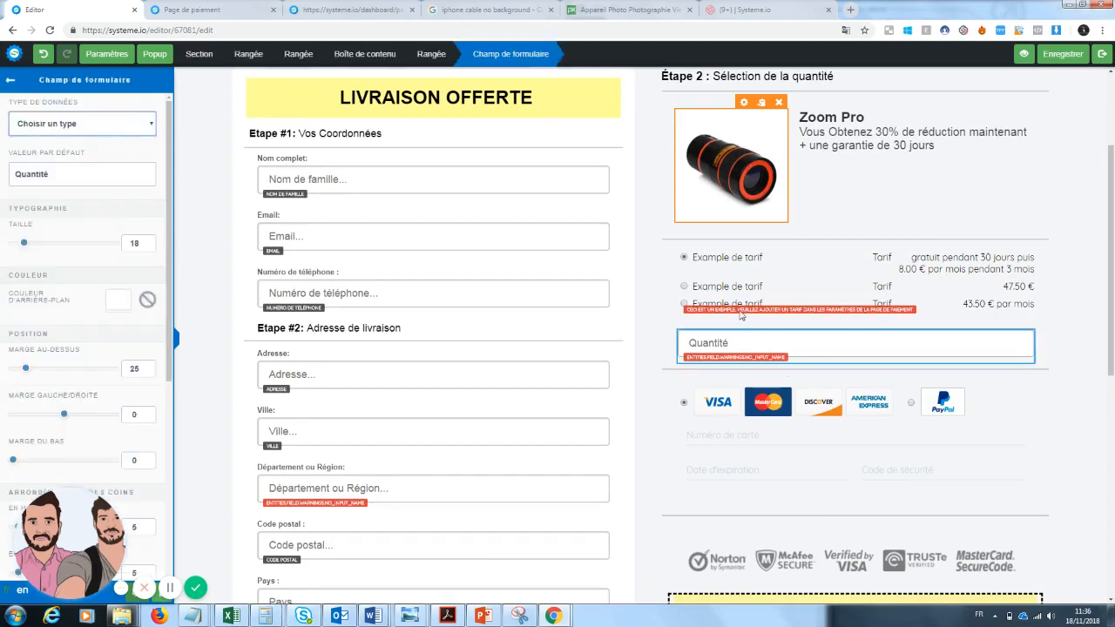
{"action": "left_click", "coordinate": [1088, 339]}
Step: Delete the Quantité form field below the example prices and confirm its removal
{"action": "scroll", "coordinate": [1088, 339], "scroll_direction": "down", "scroll_amount": 1}
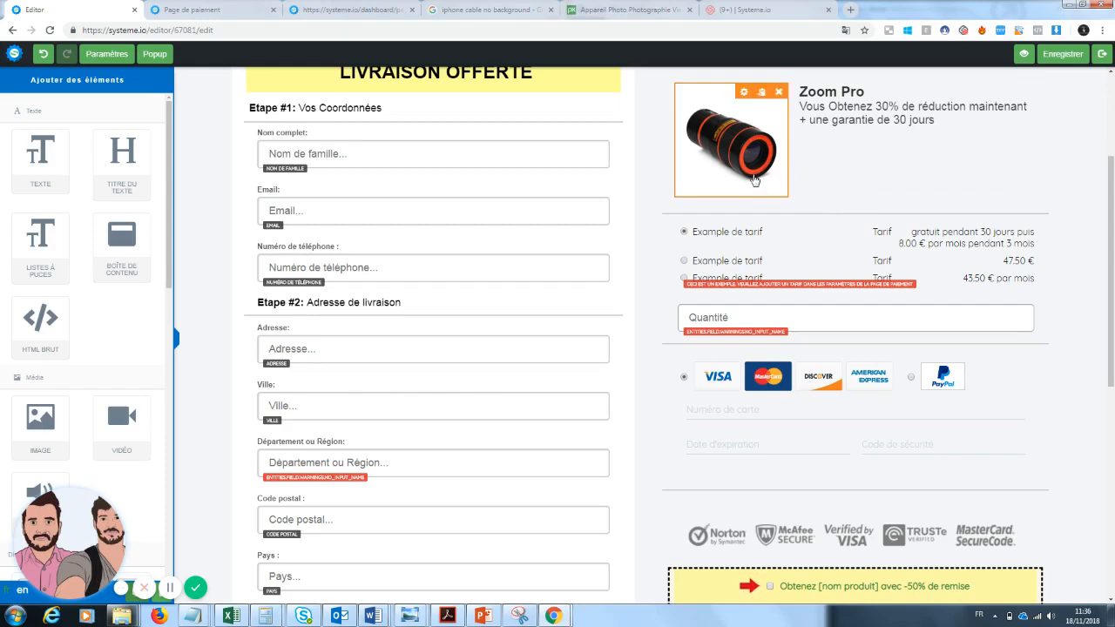
{"action": "left_click", "coordinate": [1026, 298]}
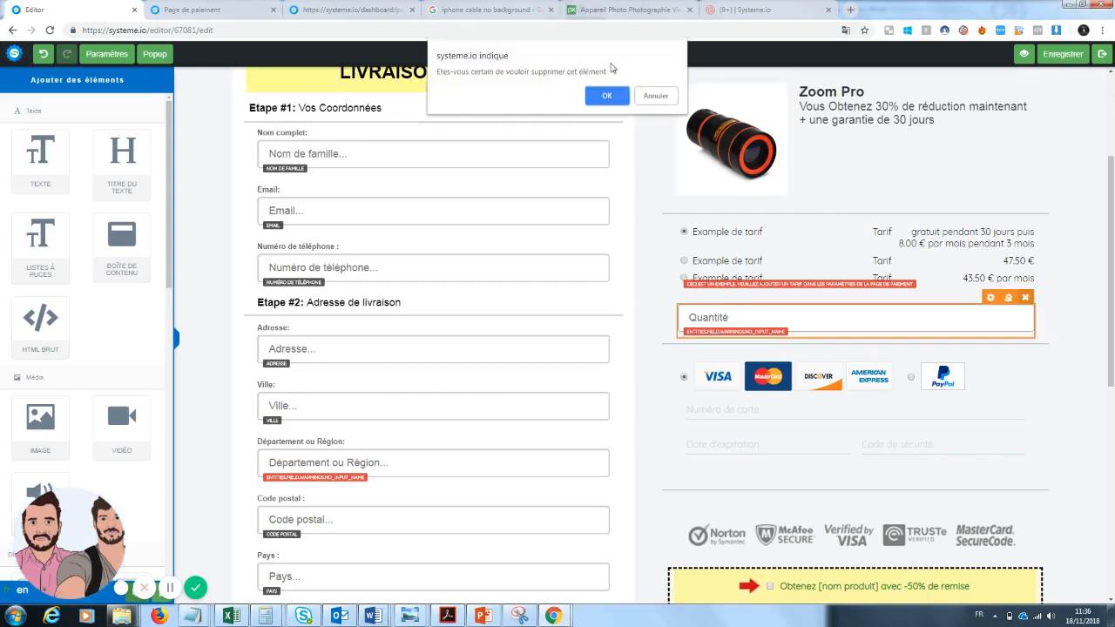
{"action": "left_click", "coordinate": [607, 96]}
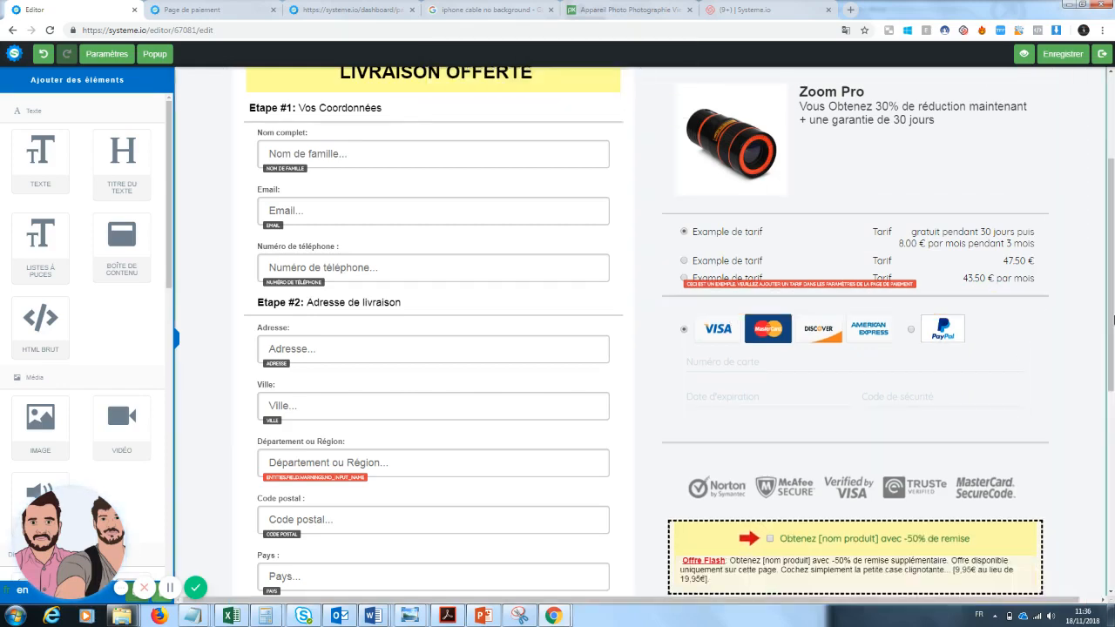
Step: Replace the order bump's name with "Obtenez le screen clean pour un écran propre"
{"action": "scroll", "coordinate": [1114, 394], "scroll_direction": "down", "scroll_amount": 2}
{"action": "left_click", "coordinate": [980, 401]}
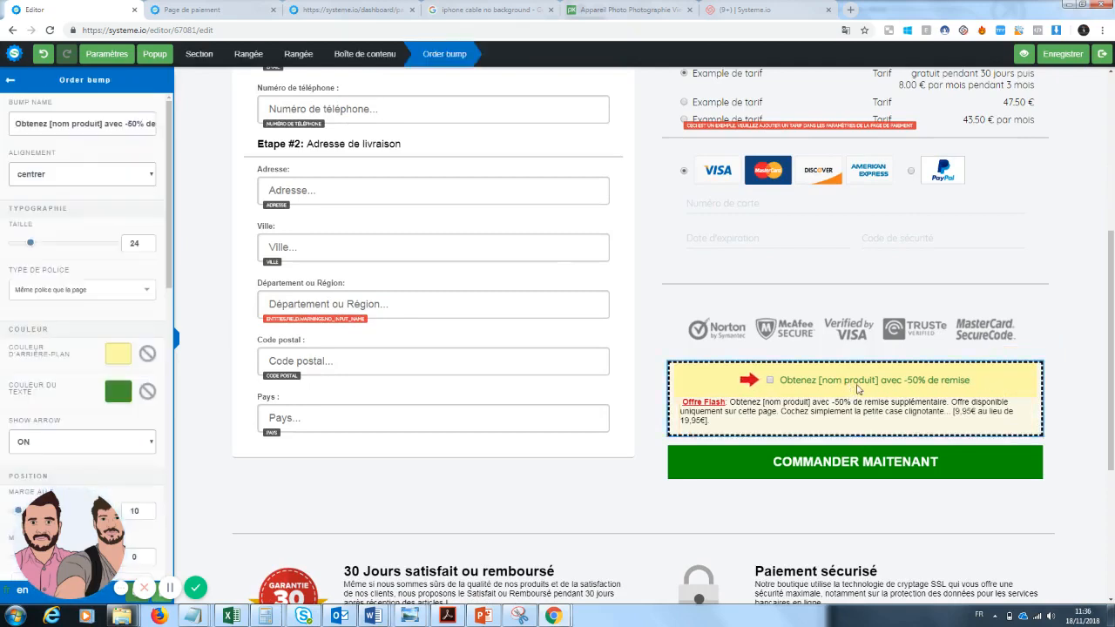
{"action": "left_click", "coordinate": [963, 412]}
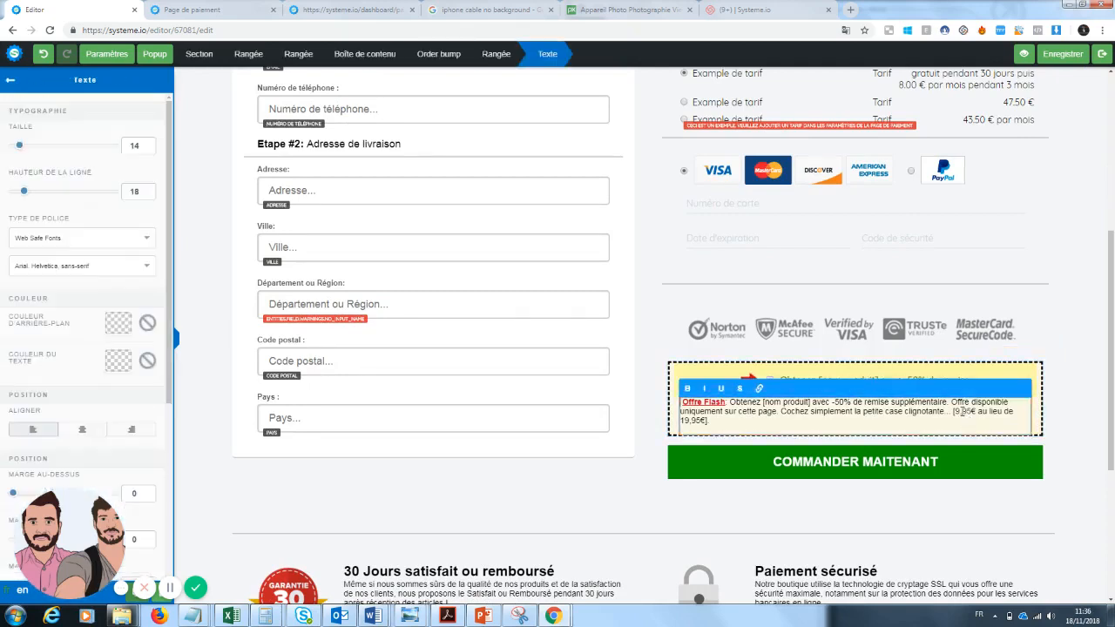
{"action": "left_click", "coordinate": [949, 381]}
{"action": "left_click", "coordinate": [954, 384]}
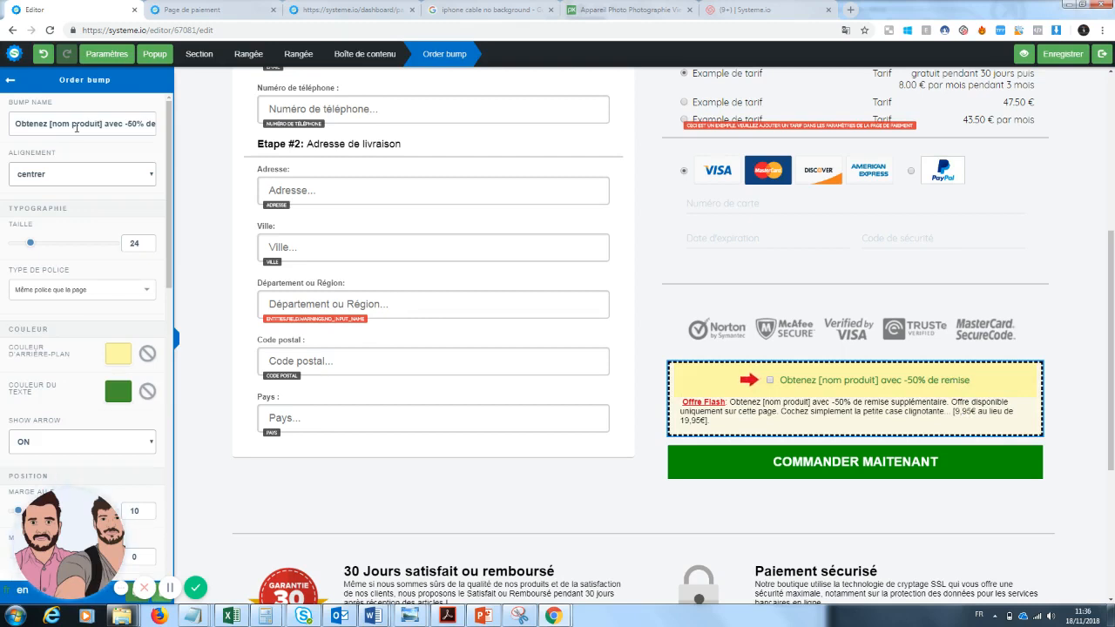
{"action": "left_click_drag", "start_coordinate": [16, 124], "coordinate": [273, 136]}
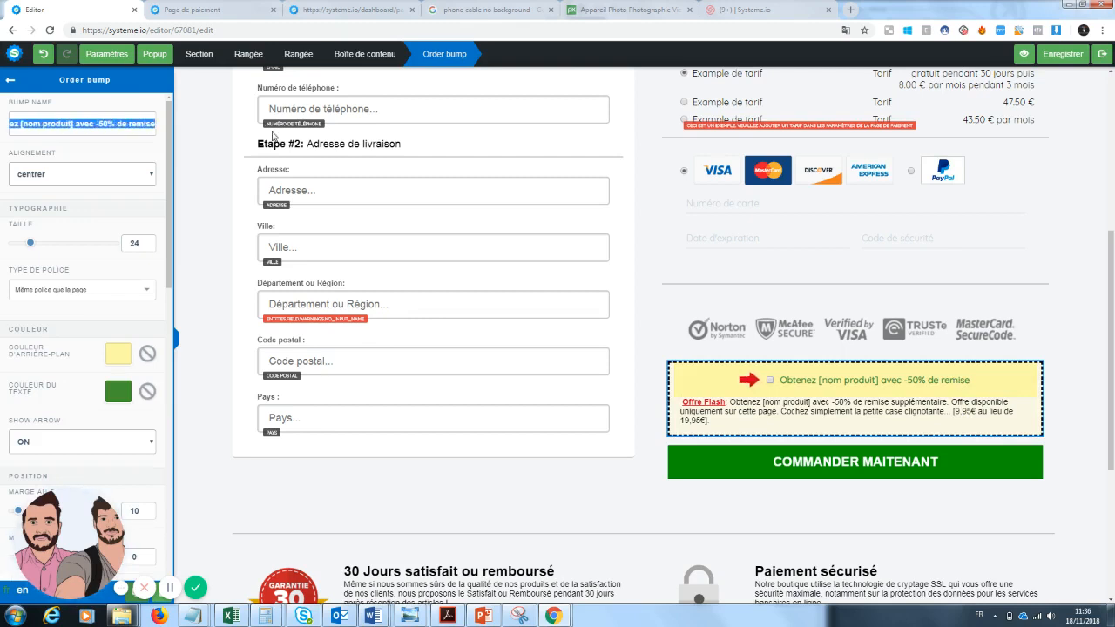
{"action": "type", "text": "Obtenez le s"}
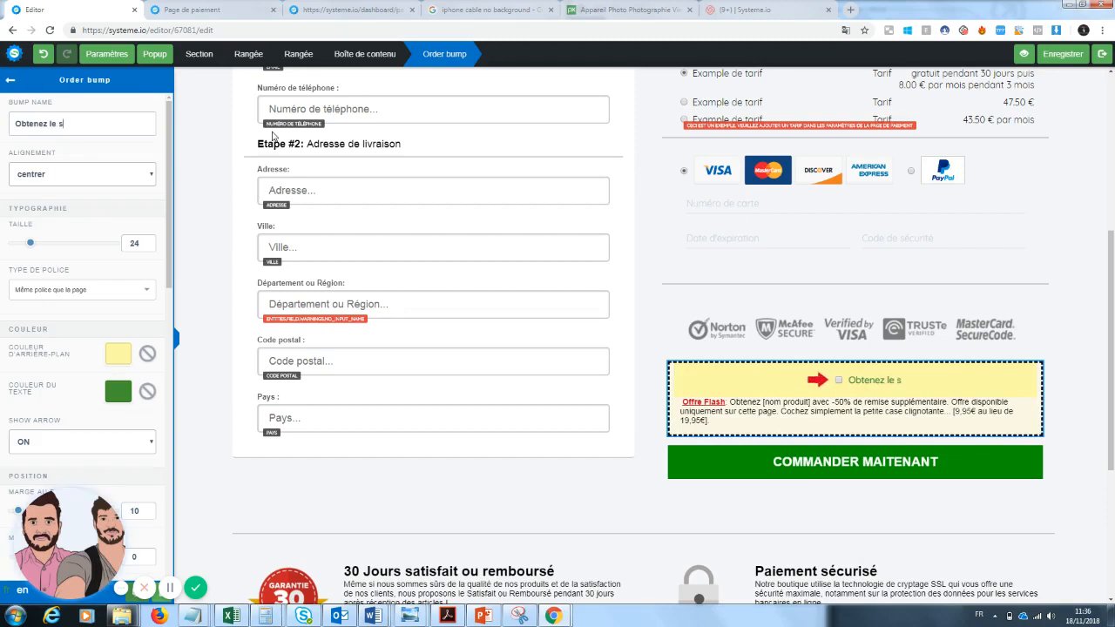
{"action": "type", "text": "creen cle"}
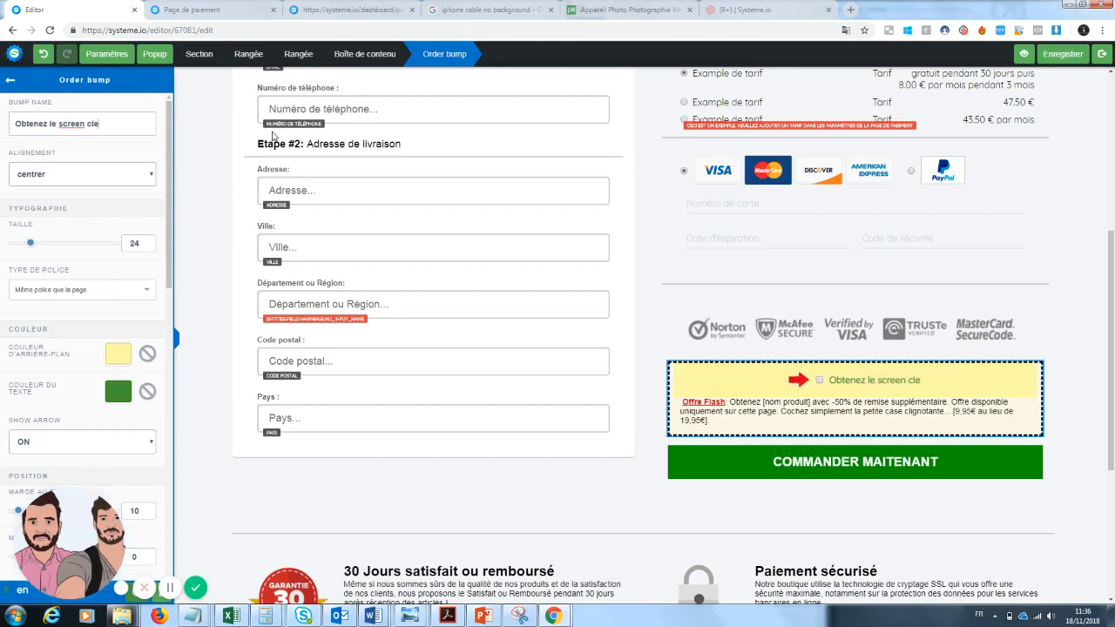
{"action": "type", "text": "an pour un"}
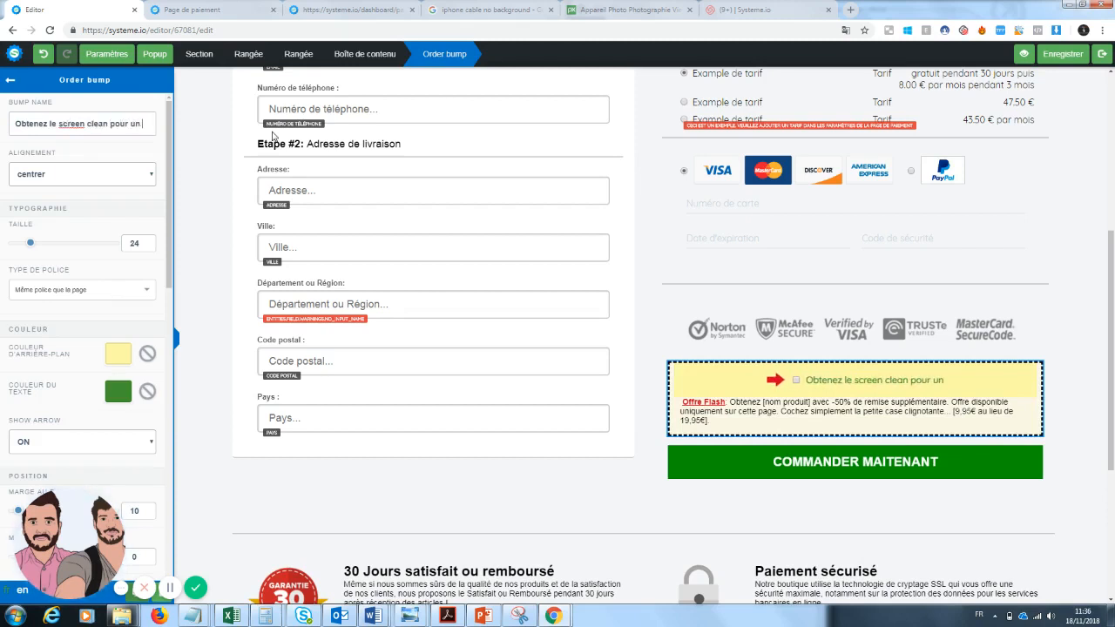
{"action": "type", "text": " écran propre"}
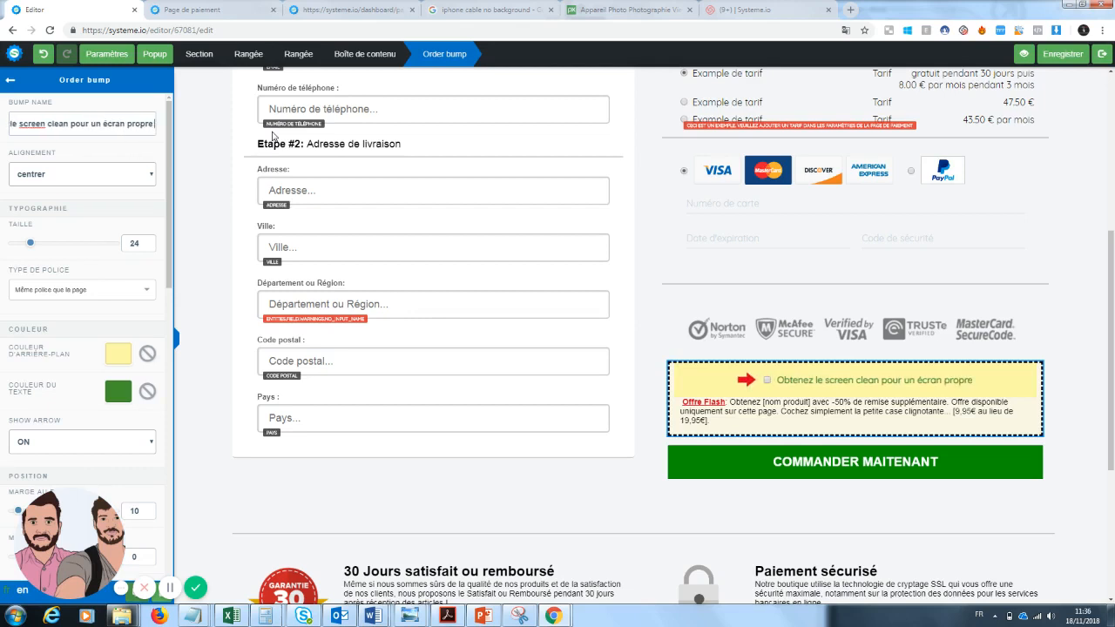
Step: Extend the order bump's name to "Obtenez le screen clean pour un écran propre avec 50% de réuction"
{"action": "key", "text": "BackSpace"}
{"action": "key", "text": "BackSpace"}
{"action": "key", "text": "BackSpace"}
{"action": "key", "text": "BackSpace"}
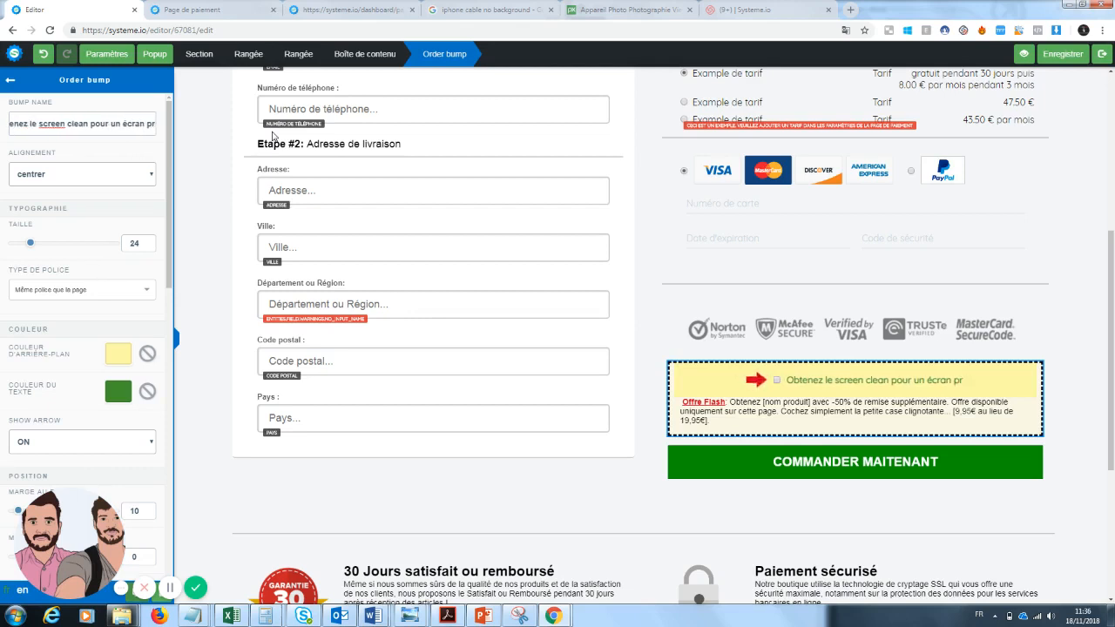
{"action": "key", "text": "BackSpace"}
{"action": "key", "text": "BackSpace"}
{"action": "key", "text": "BackSpace"}
{"action": "key", "text": "BackSpace"}
{"action": "key", "text": "BackSpace"}
{"action": "key", "text": "BackSpace"}
{"action": "key", "text": "BackSpace"}
{"action": "key", "text": "BackSpace"}
{"action": "key", "text": "BackSpace"}
{"action": "key", "text": "BackSpace"}
{"action": "key", "text": "BackSpace"}
{"action": "key", "text": "BackSpace"}
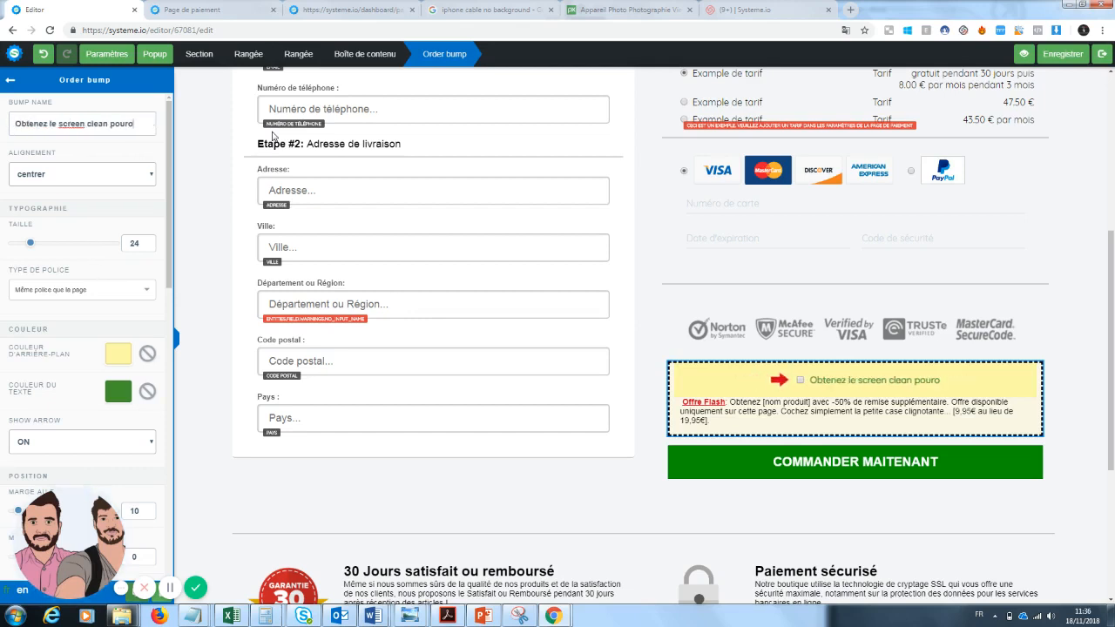
{"action": "type", "text": "un"}
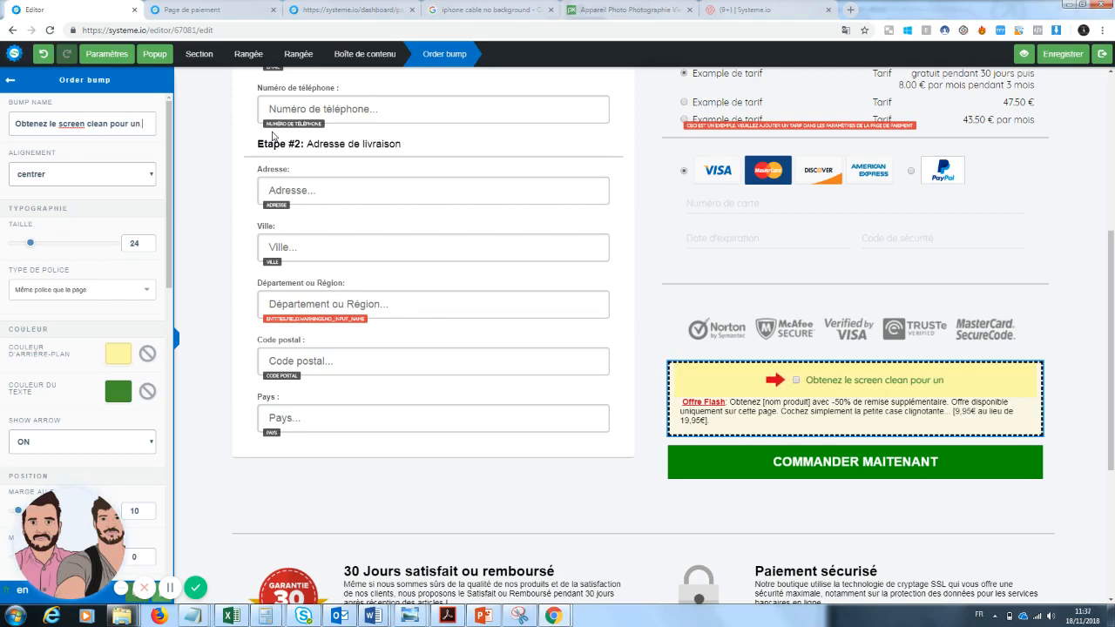
{"action": "type", "text": " écran propre"}
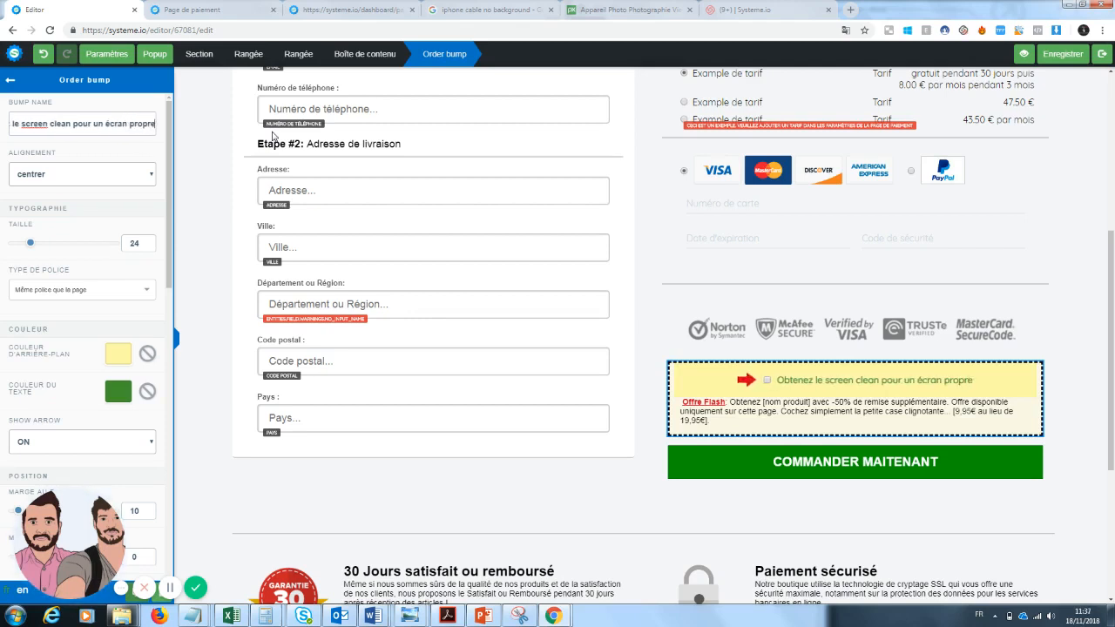
{"action": "type", "text": " pour"}
{"action": "key", "text": "BackSpace"}
{"action": "key", "text": "BackSpace"}
{"action": "key", "text": "BackSpace"}
{"action": "key", "text": "BackSpace"}
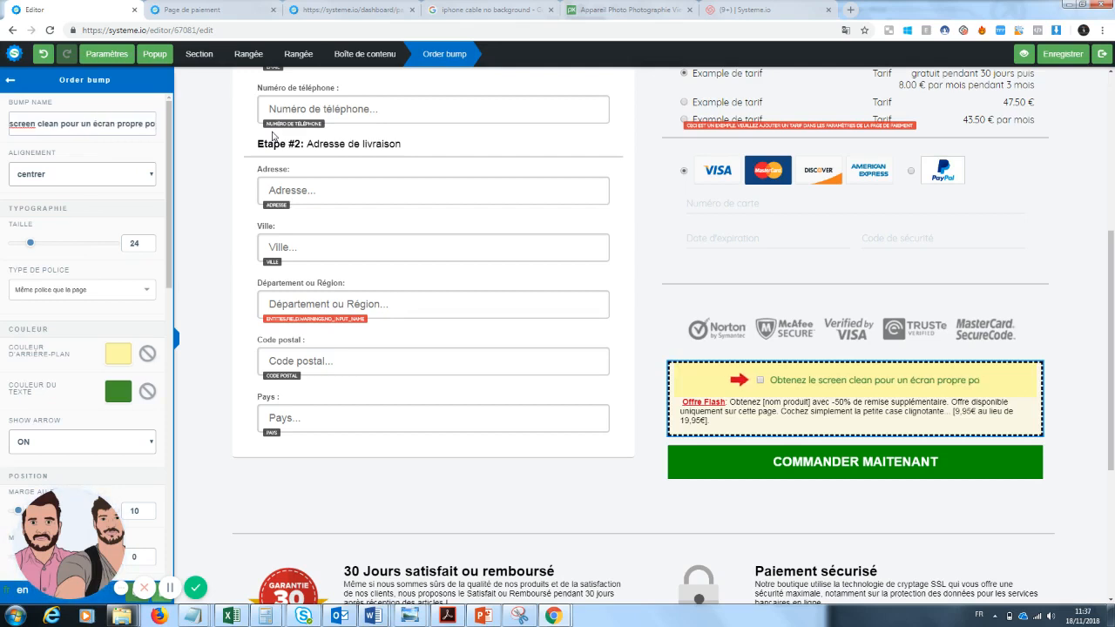
{"action": "type", "text": "avec"}
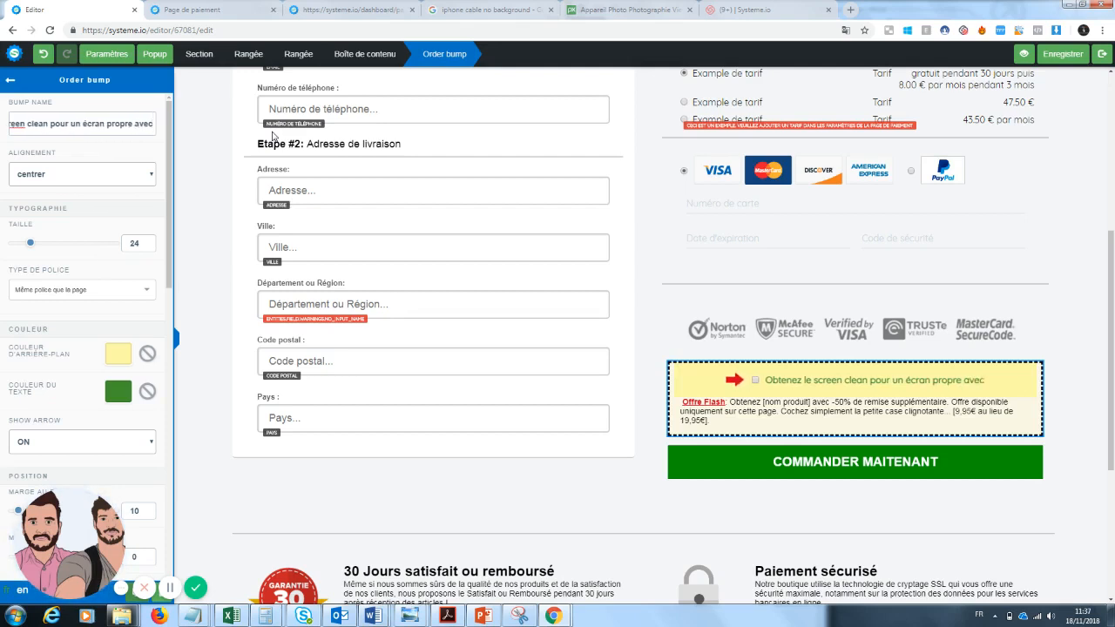
{"action": "type", "text": " 50% de réucti"}
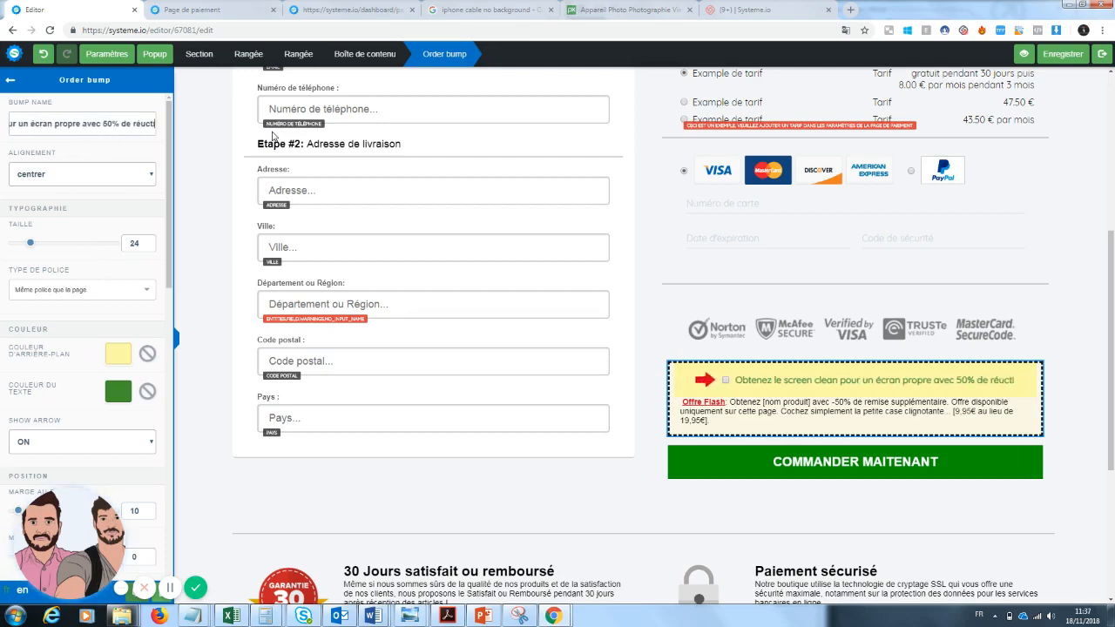
{"action": "key", "text": "BackSpace"}
{"action": "key", "text": "BackSpace"}
{"action": "key", "text": "BackSpace"}
{"action": "key", "text": "BackSpace"}
{"action": "type", "text": "duction"}
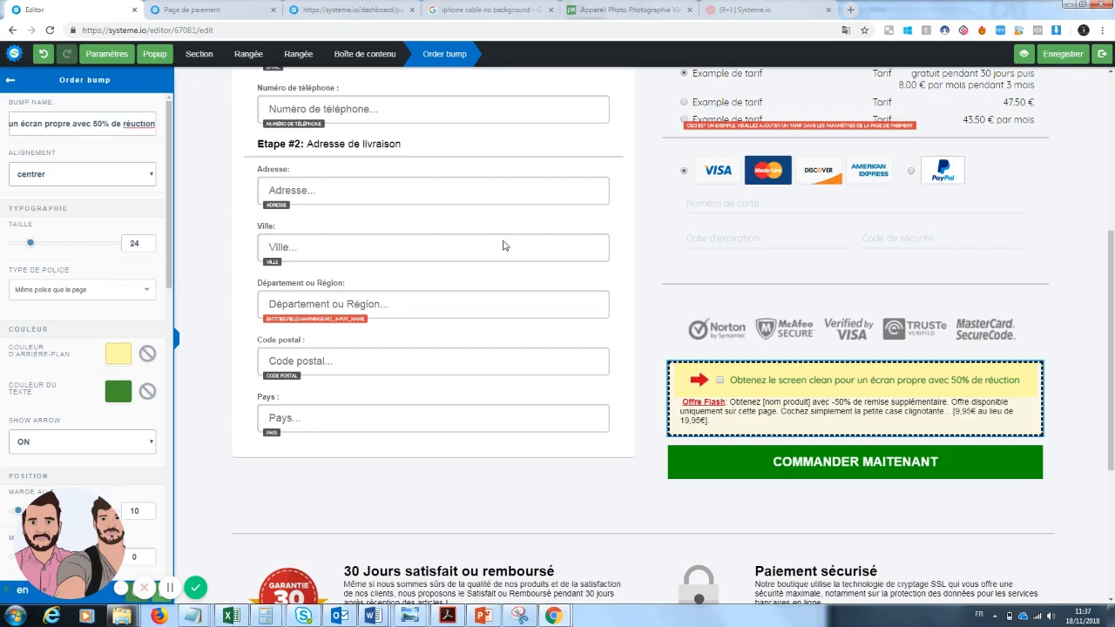
Step: Put the words "screen clean" in quotation marks within the order bump's name
{"action": "left_click", "coordinate": [823, 390]}
{"action": "left_click", "coordinate": [795, 389]}
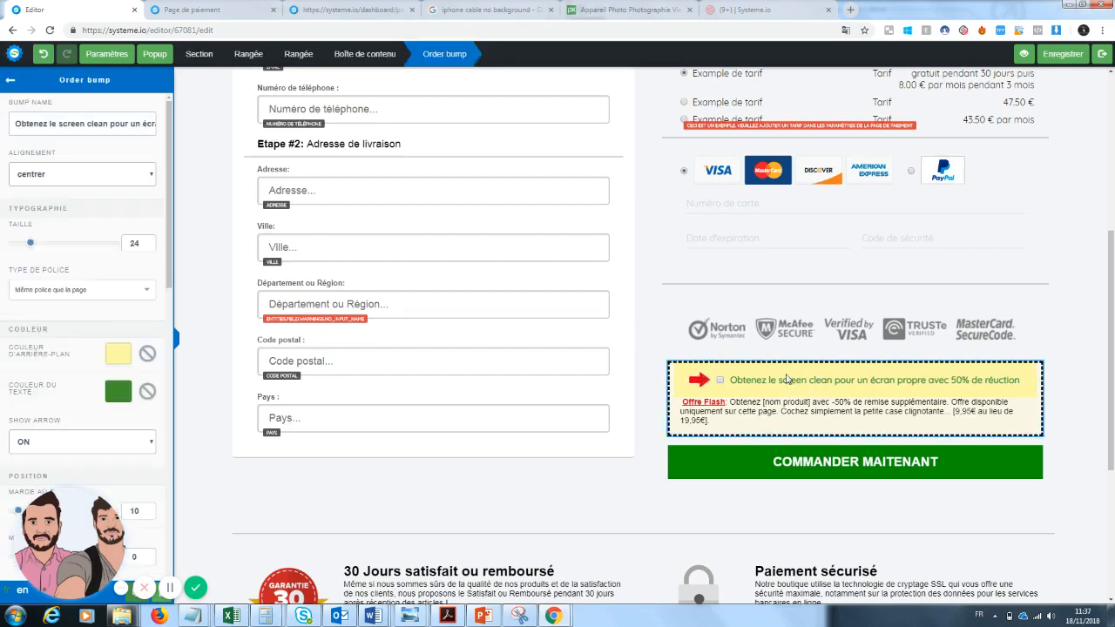
{"action": "left_click", "coordinate": [782, 382]}
{"action": "left_click", "coordinate": [781, 383]}
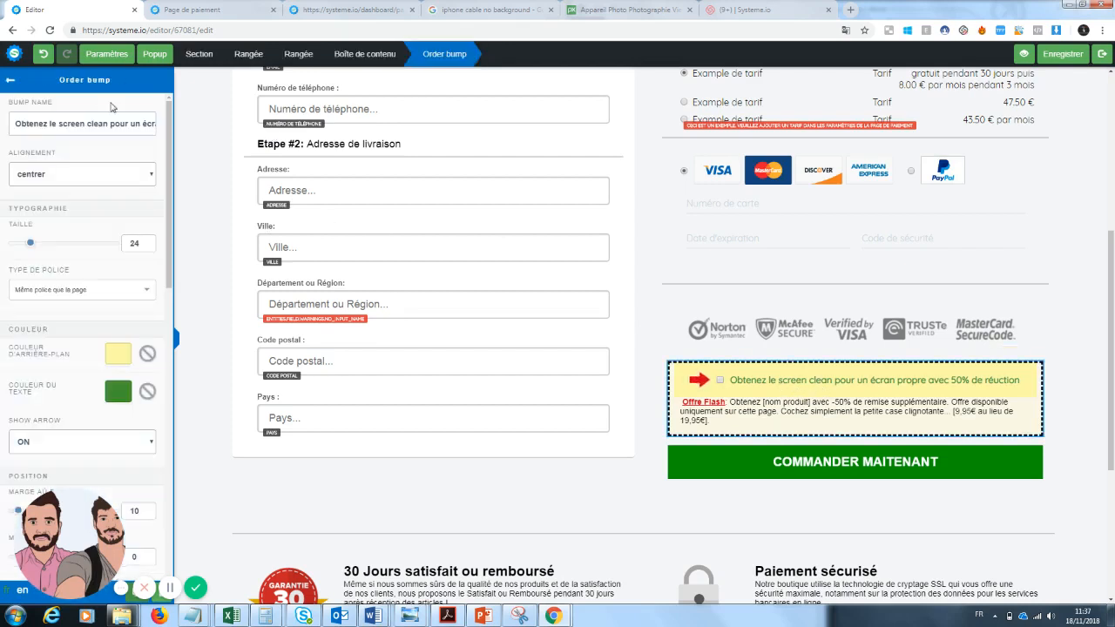
{"action": "left_click", "coordinate": [60, 125]}
{"action": "type", "text": "\""}
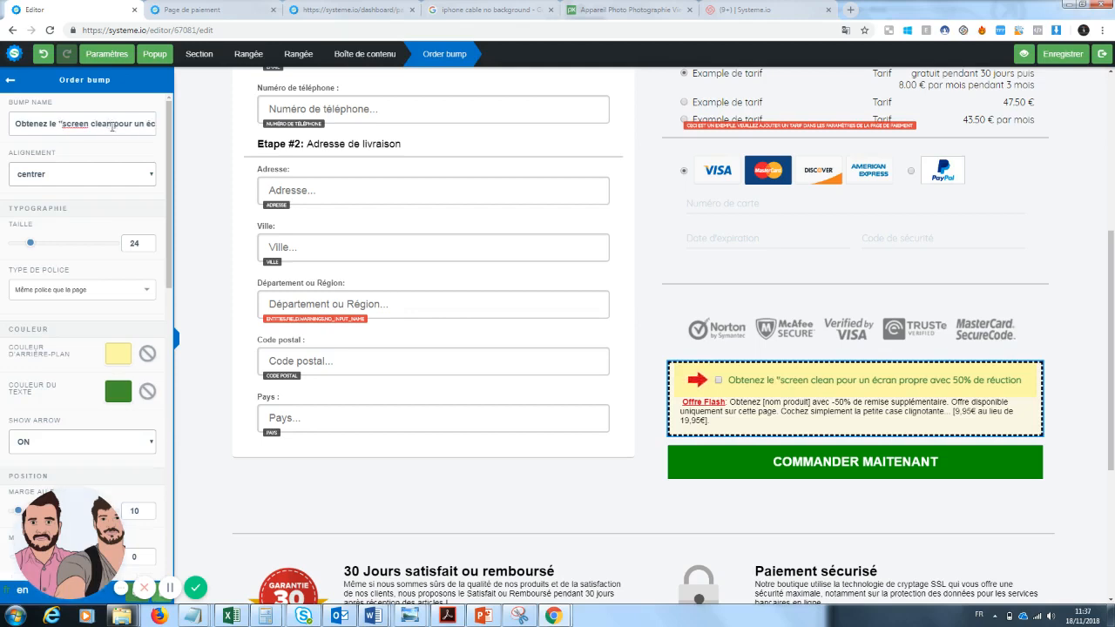
{"action": "type", "text": "\""}
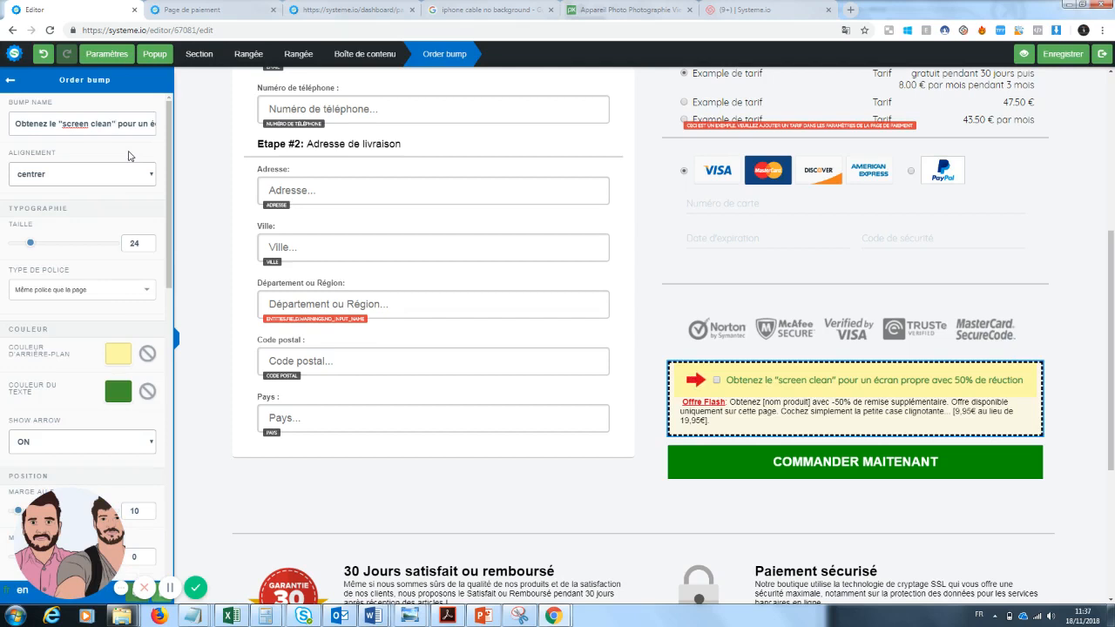
Step: In the order bump's Offre Flash text, replace [nom produit] with "Screen clean, le produit qui nettoie vos téléphones"
{"action": "left_click", "coordinate": [764, 410]}
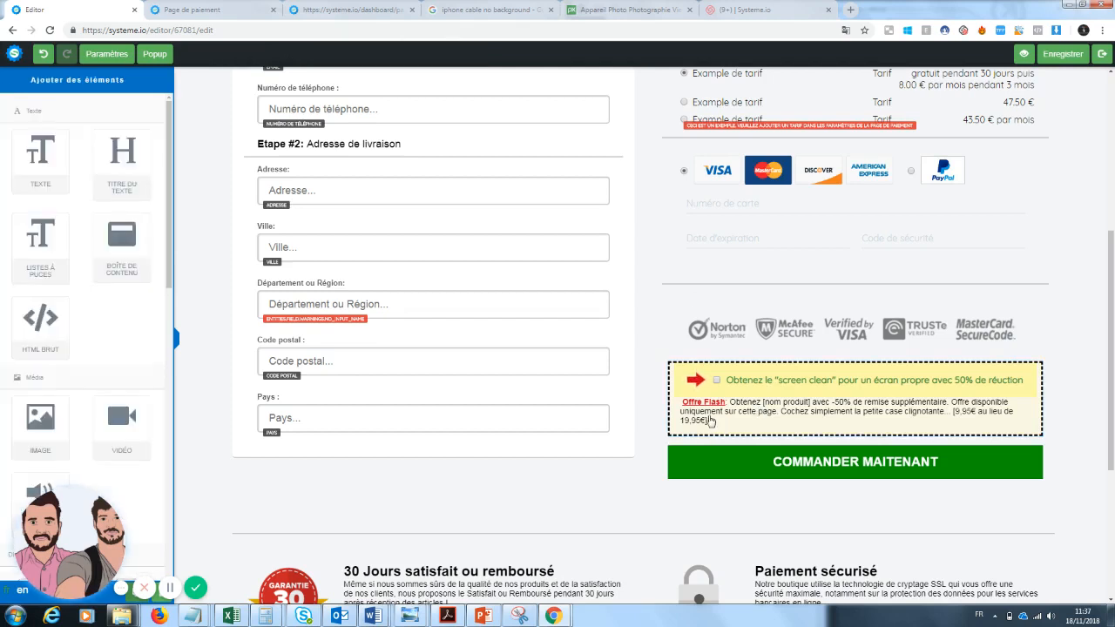
{"action": "left_click", "coordinate": [712, 421]}
{"action": "left_click_drag", "start_coordinate": [711, 421], "coordinate": [763, 403]}
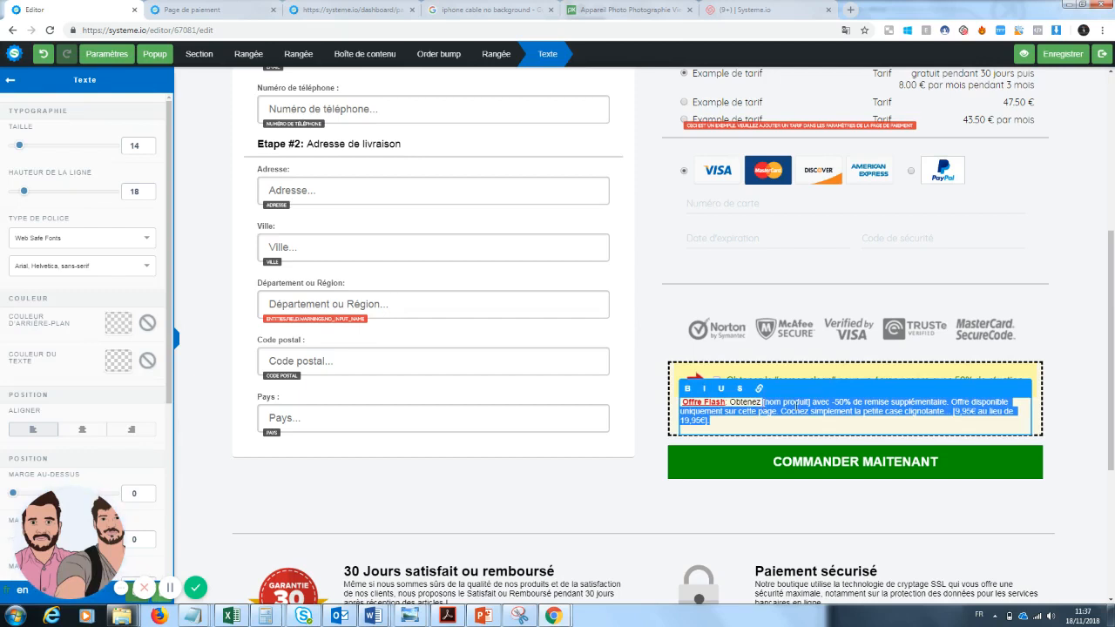
{"action": "left_click", "coordinate": [798, 406]}
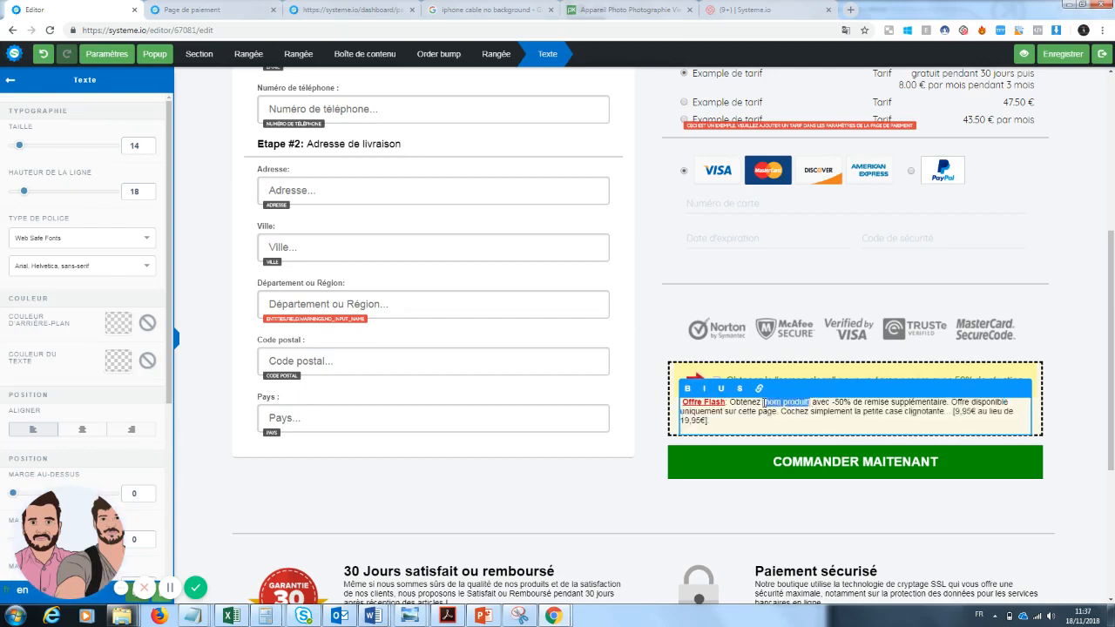
{"action": "type", "text": "screen cle"}
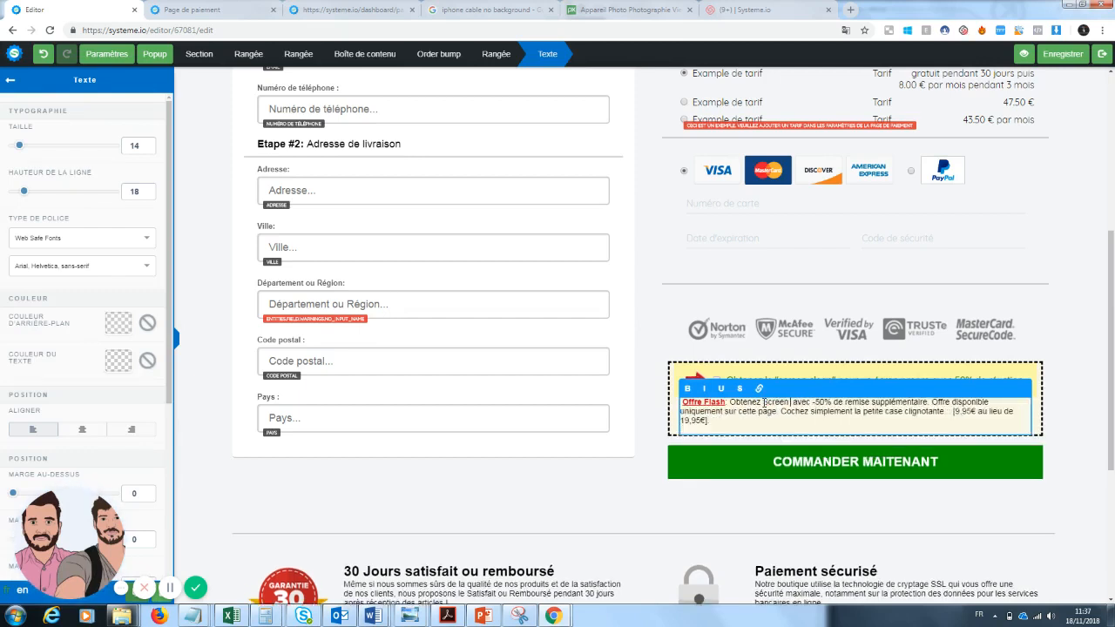
{"action": "type", "text": "ar"}
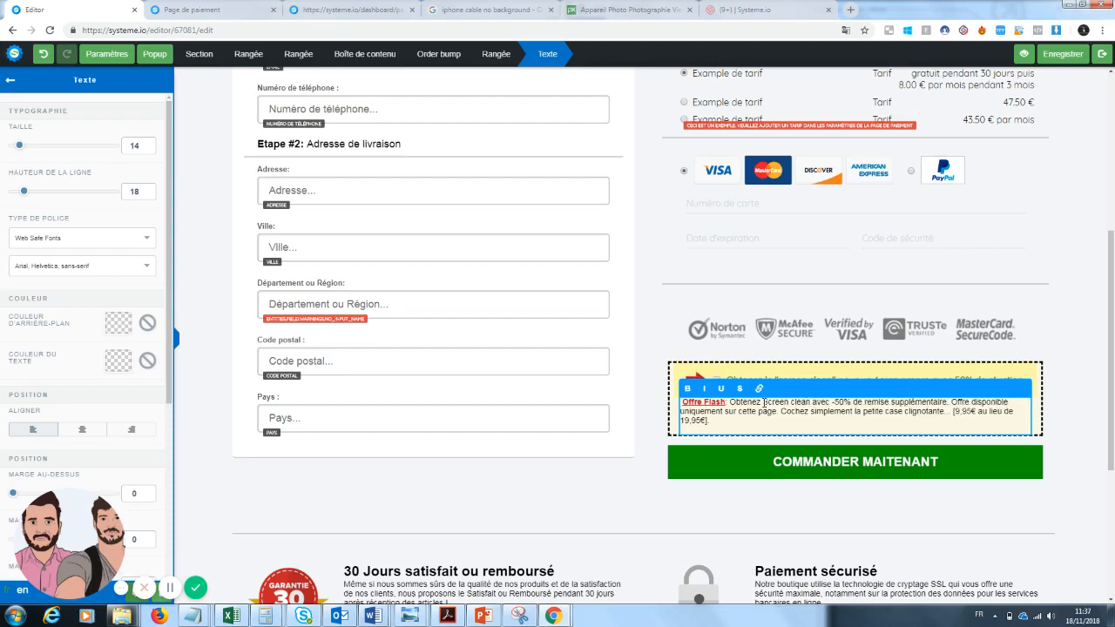
{"action": "type", "text": ", le produit qui"}
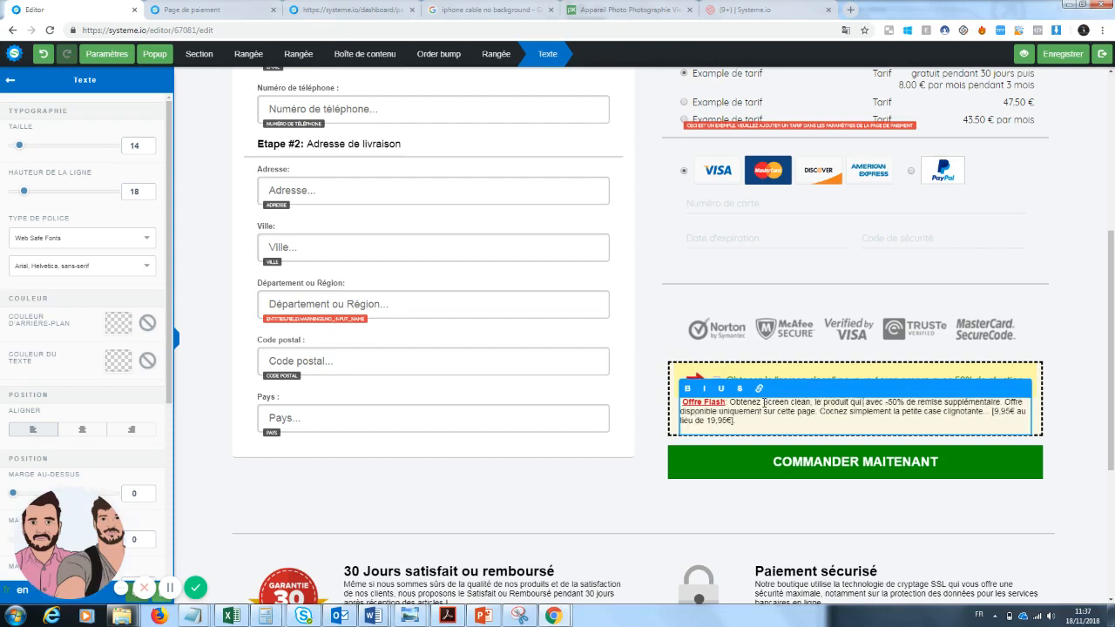
{"action": "type", "text": " nettoie v "}
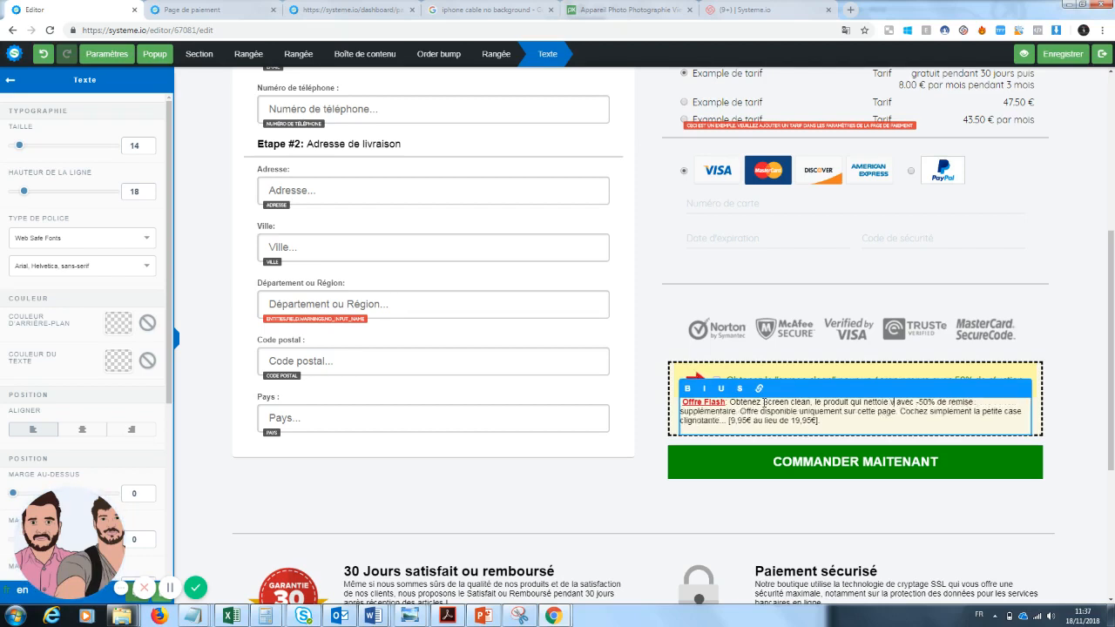
{"action": "type", "text": "os téléphones"}
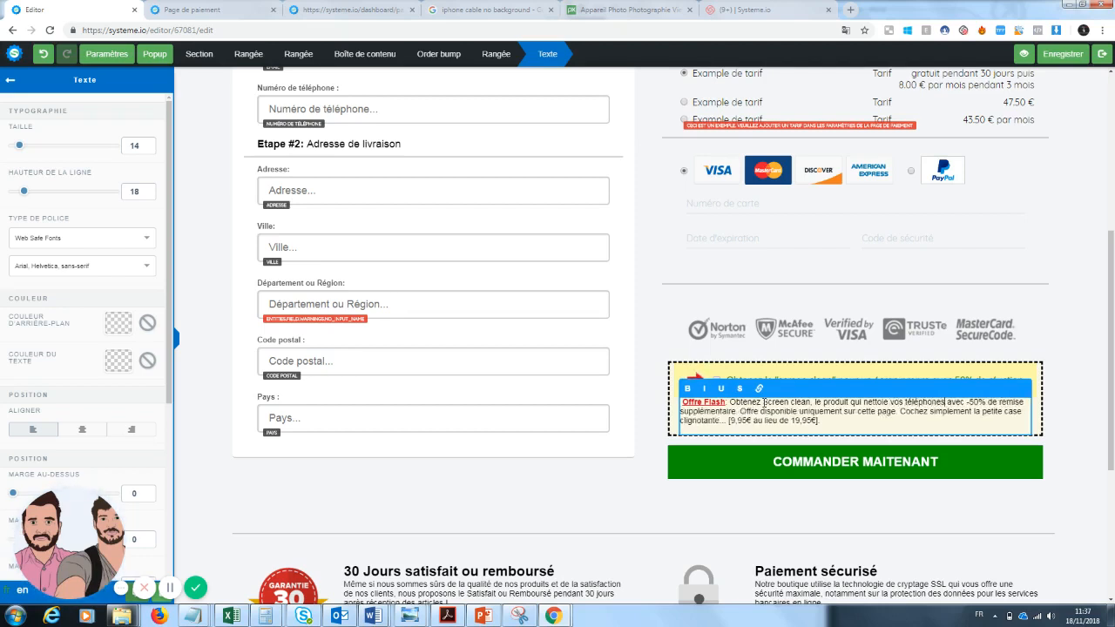
{"action": "left_click_drag", "start_coordinate": [839, 421], "coordinate": [898, 412]}
{"action": "left_click_drag", "start_coordinate": [824, 422], "coordinate": [732, 422]}
{"action": "key", "text": "BackSpace"}
{"action": "key", "text": "ctrl+z"}
Step: Set the discounted price at the end of the Offre Flash text to 10€
{"action": "left_click", "coordinate": [746, 423]}
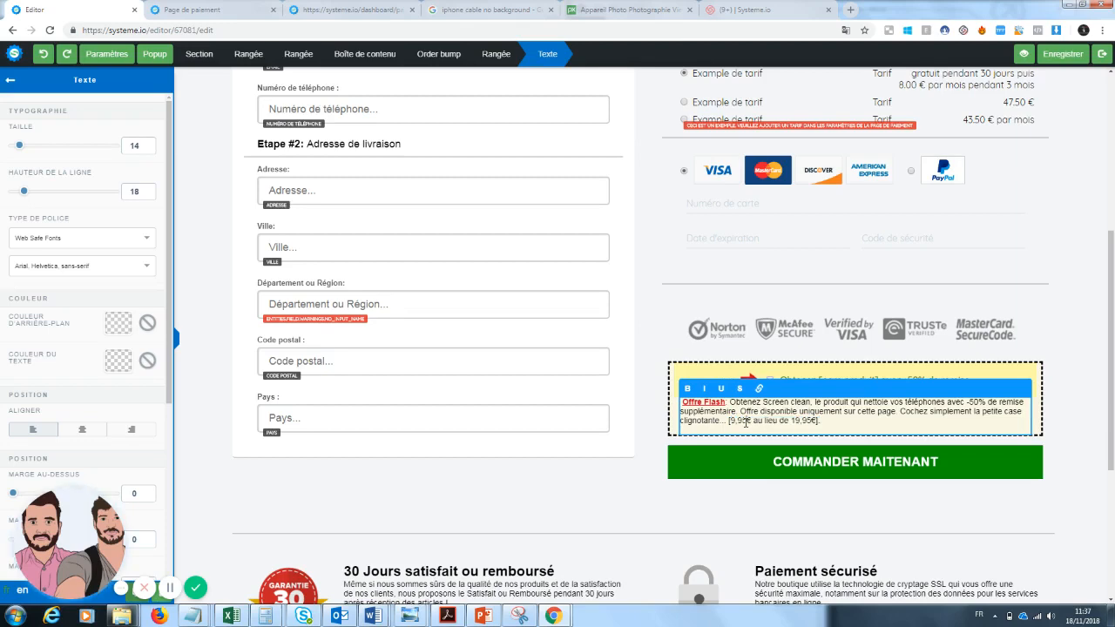
{"action": "key", "text": "BackSpace"}
{"action": "key", "text": "BackSpace"}
{"action": "key", "text": "BackSpace"}
{"action": "key", "text": "BackSpace"}
{"action": "type", "text": "10"}
{"action": "left_click", "coordinate": [874, 528]}
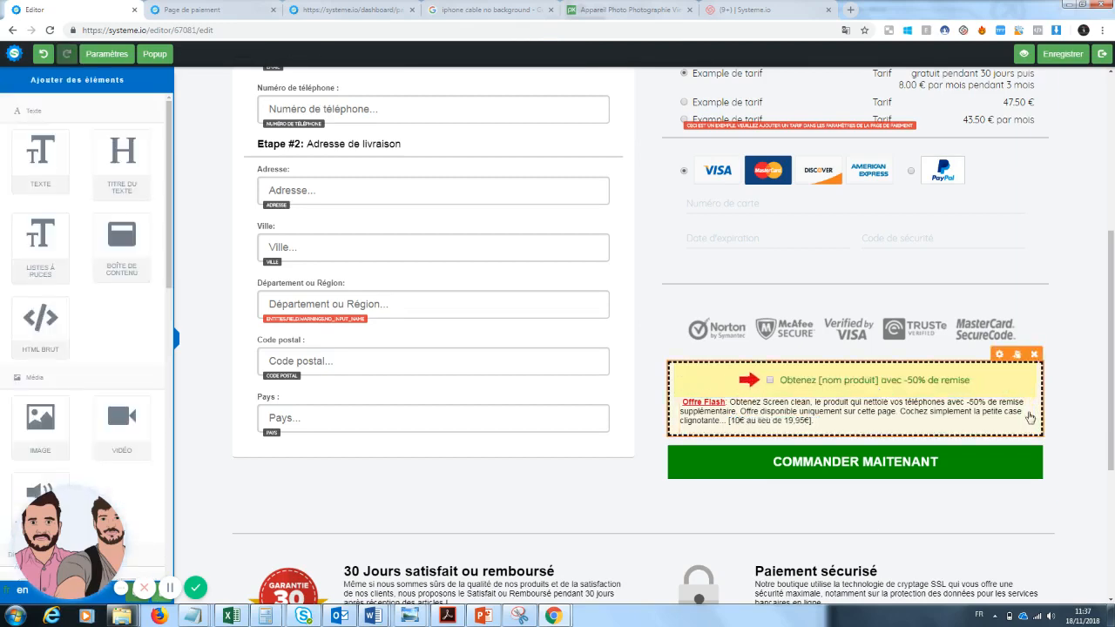
Step: Save the payment page and exit the editor to the funnel's step settings
{"action": "scroll", "coordinate": [1113, 277], "scroll_direction": "up", "scroll_amount": 3}
{"action": "scroll", "coordinate": [1112, 278], "scroll_direction": "down", "scroll_amount": 10}
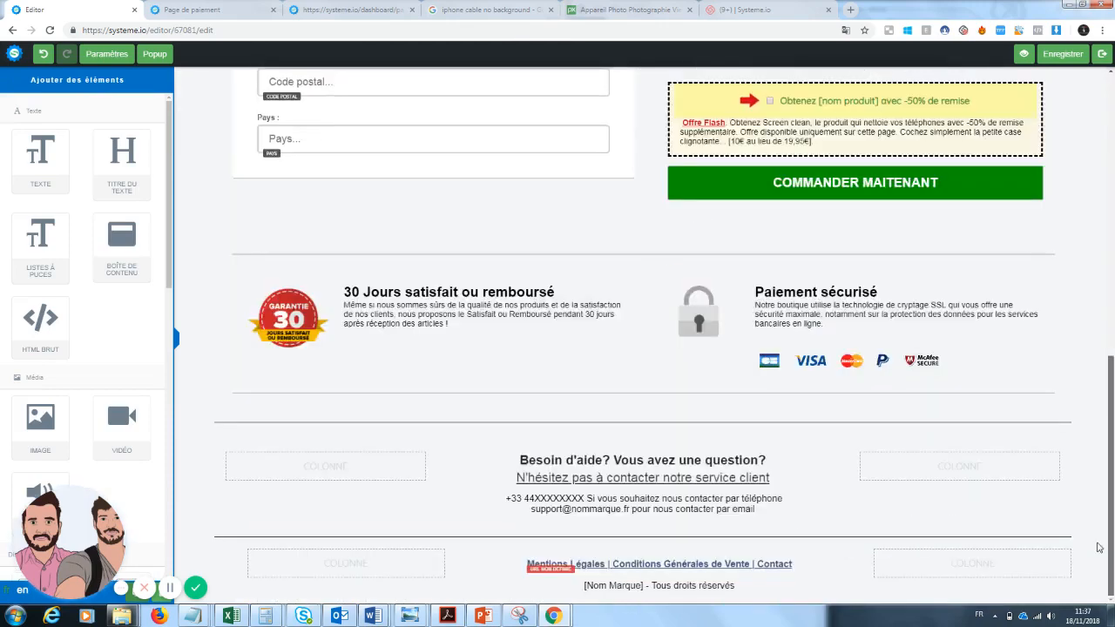
{"action": "scroll", "coordinate": [1100, 556], "scroll_direction": "up", "scroll_amount": 10}
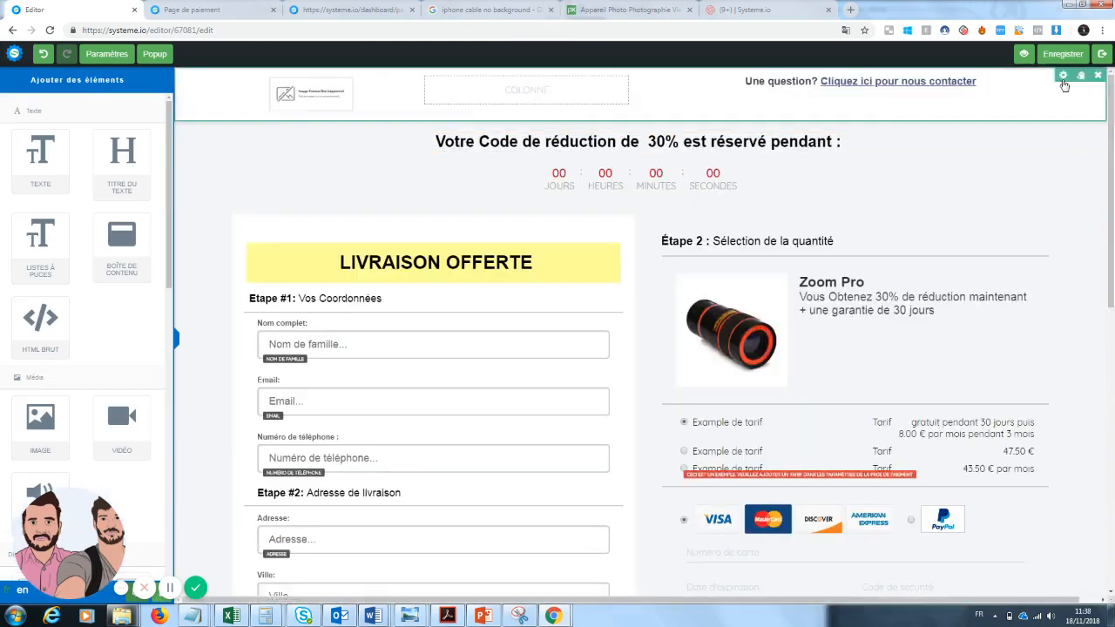
{"action": "left_click", "coordinate": [1063, 54]}
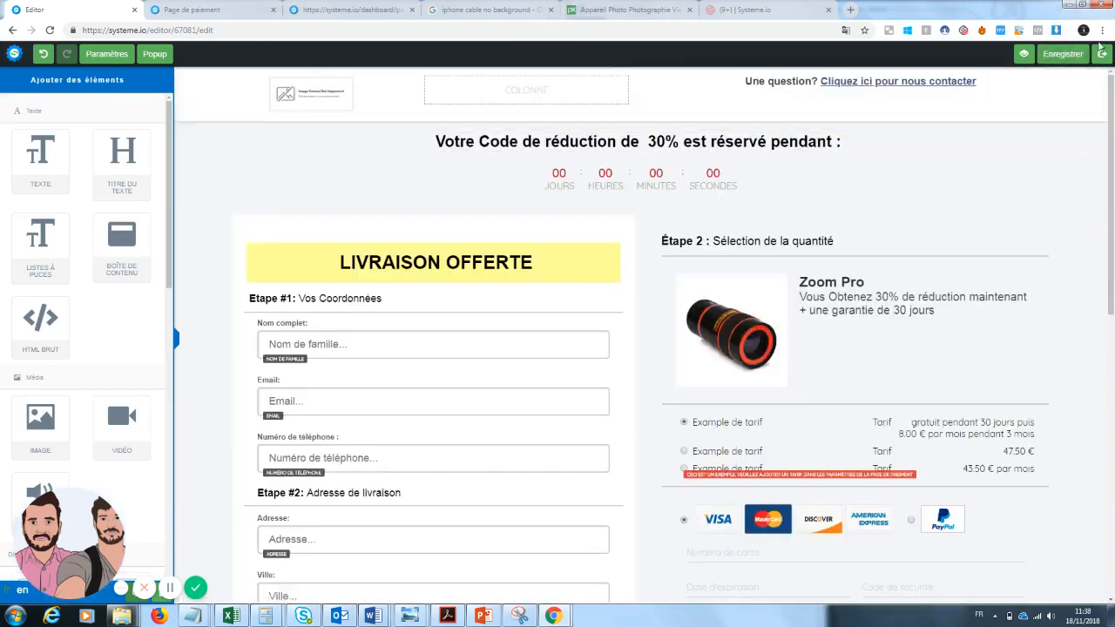
{"action": "left_click", "coordinate": [1102, 55]}
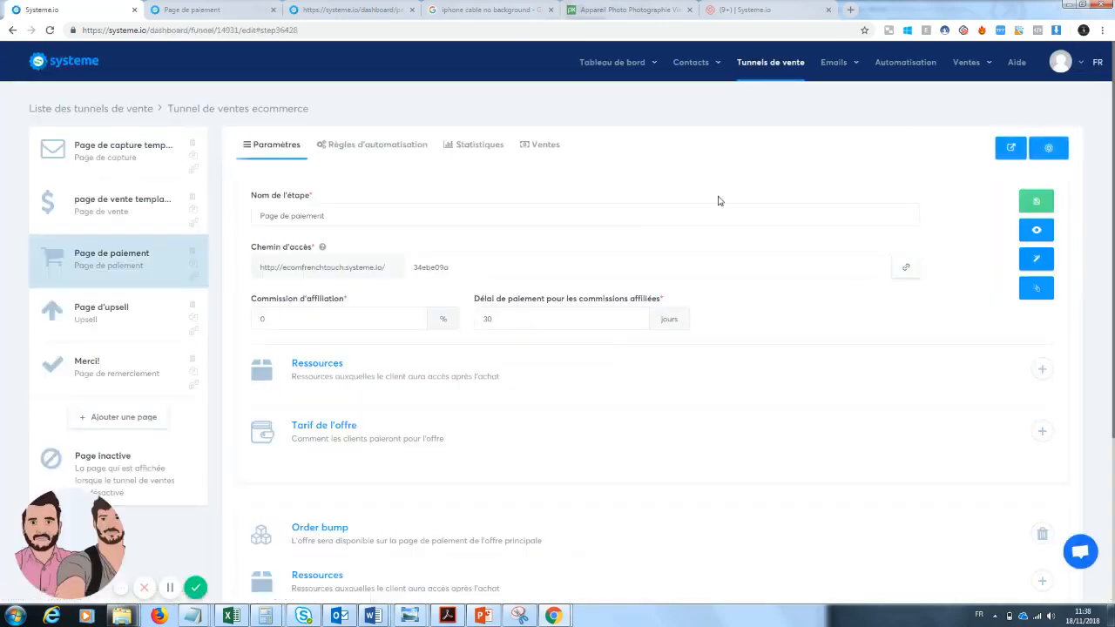
Step: Preview the published payment page and check its card and PayPal payment options
{"action": "left_click", "coordinate": [1037, 230]}
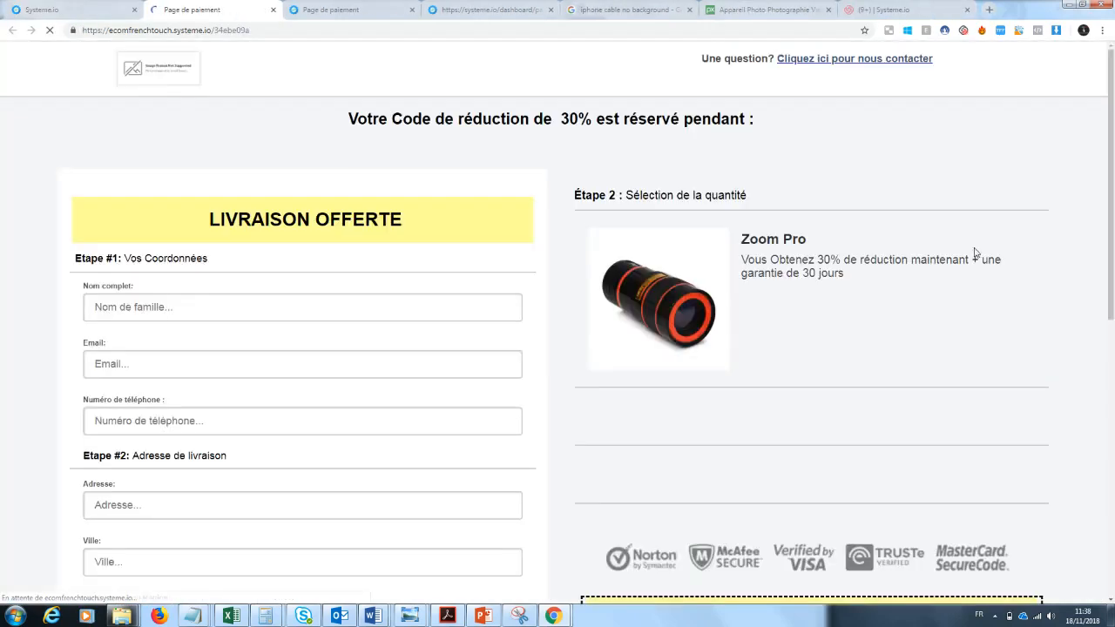
{"action": "left_click_drag", "start_coordinate": [1113, 119], "coordinate": [1113, 171]}
{"action": "left_click", "coordinate": [767, 418]}
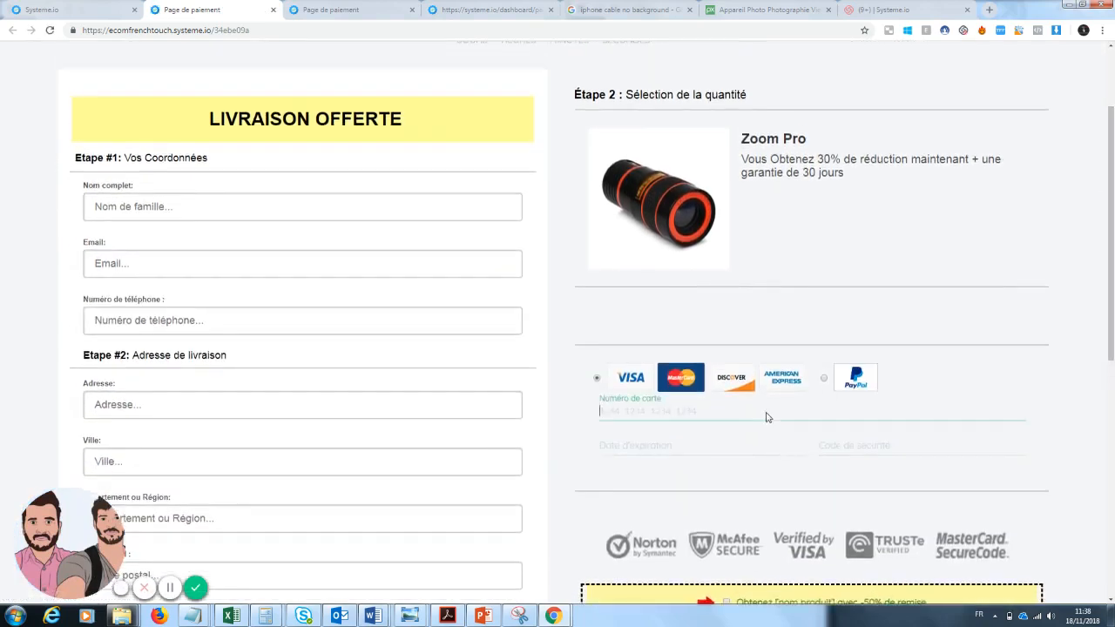
{"action": "left_click_drag", "start_coordinate": [1112, 223], "coordinate": [1112, 171]}
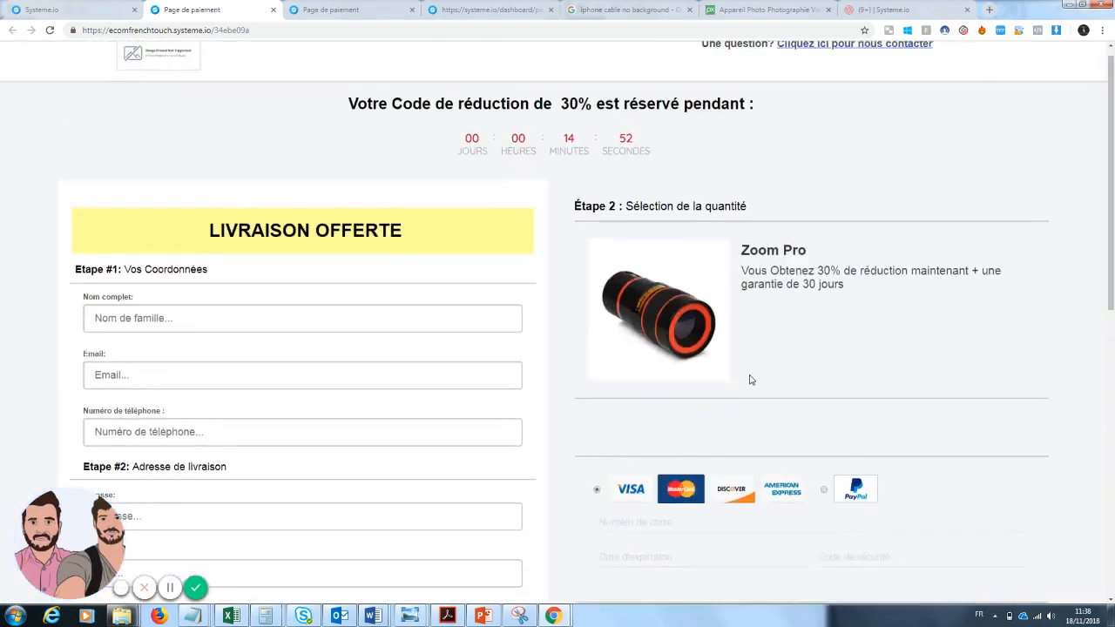
{"action": "left_click", "coordinate": [823, 491]}
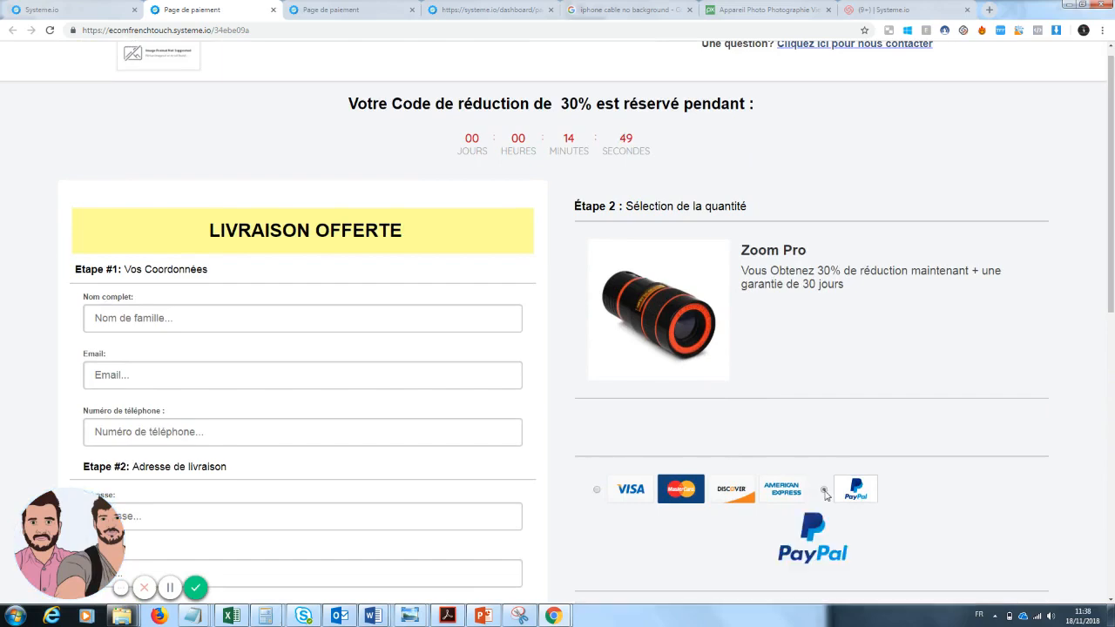
{"action": "left_click", "coordinate": [597, 492]}
Step: Review the previewed page's header, form fields, order bump and footer, and close the preview
{"action": "left_click_drag", "start_coordinate": [1112, 213], "coordinate": [1111, 430]}
{"action": "left_click_drag", "start_coordinate": [1113, 466], "coordinate": [1097, 113]}
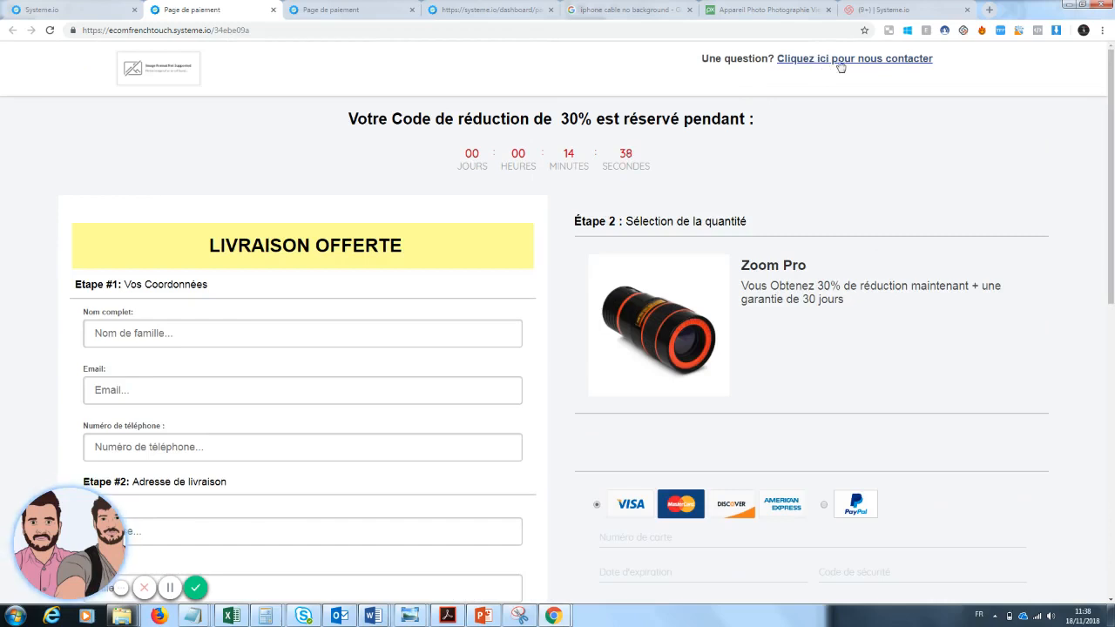
{"action": "left_click_drag", "start_coordinate": [1113, 159], "coordinate": [1113, 224]}
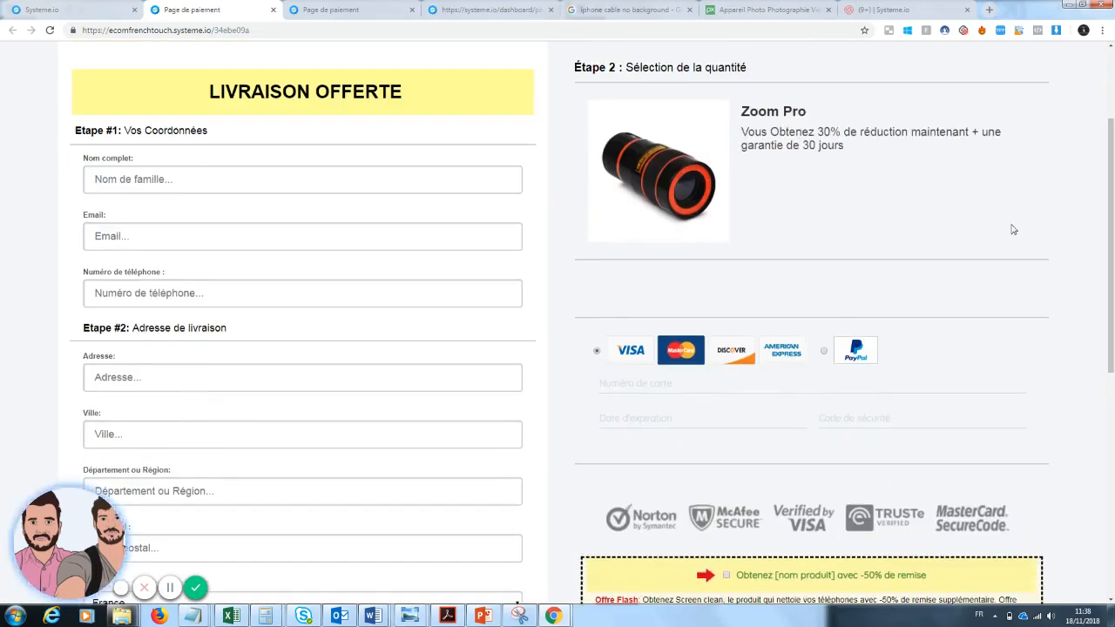
{"action": "scroll", "coordinate": [1011, 230], "scroll_direction": "down", "scroll_amount": 2}
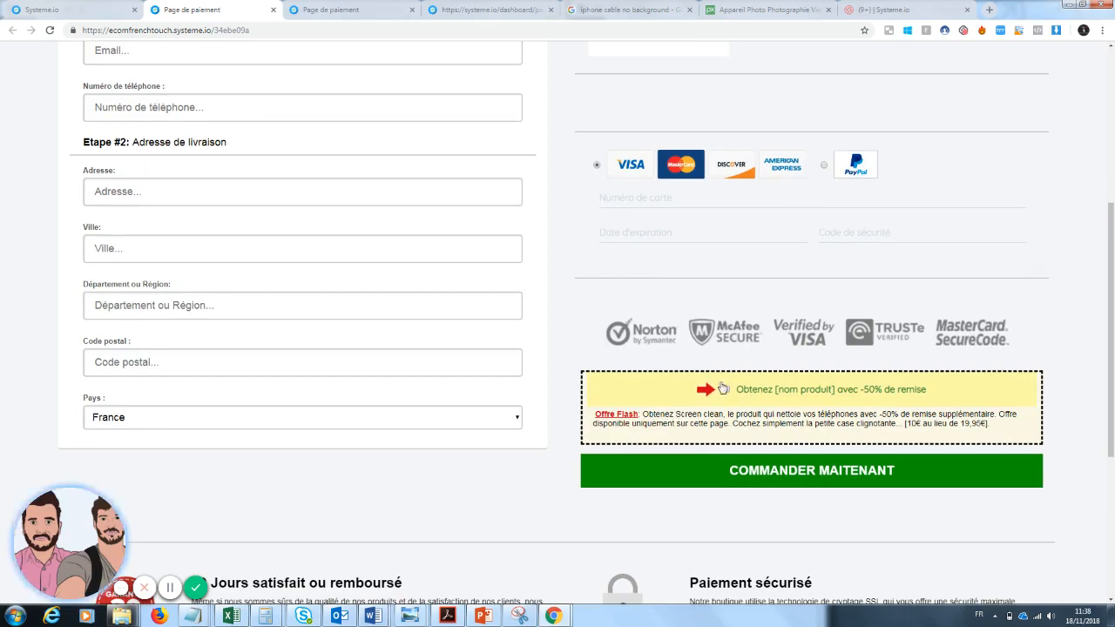
{"action": "left_click_drag", "start_coordinate": [1113, 341], "coordinate": [1112, 179]}
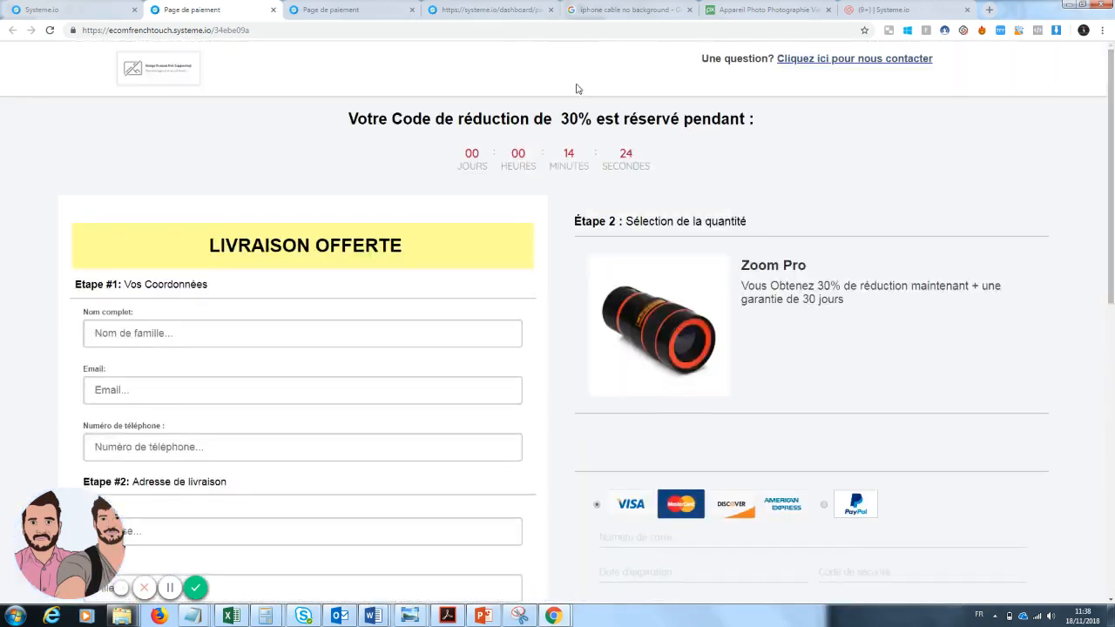
{"action": "left_click", "coordinate": [273, 9]}
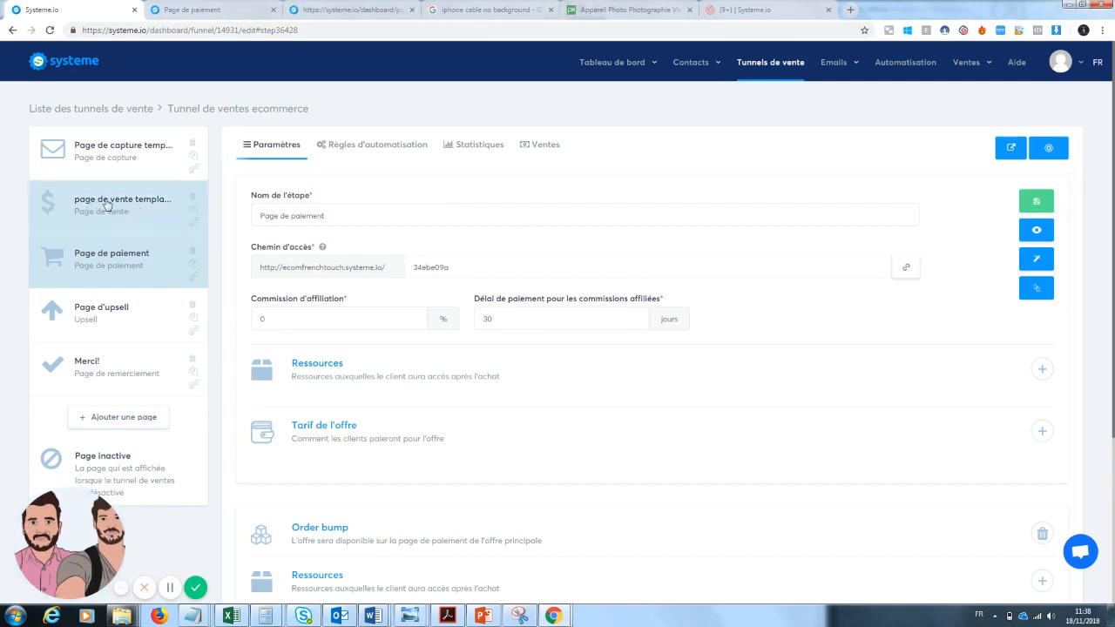
Step: Copy the payment page's URL, save that funnel step, and open the sales page template in the page editor
{"action": "left_click", "coordinate": [910, 271]}
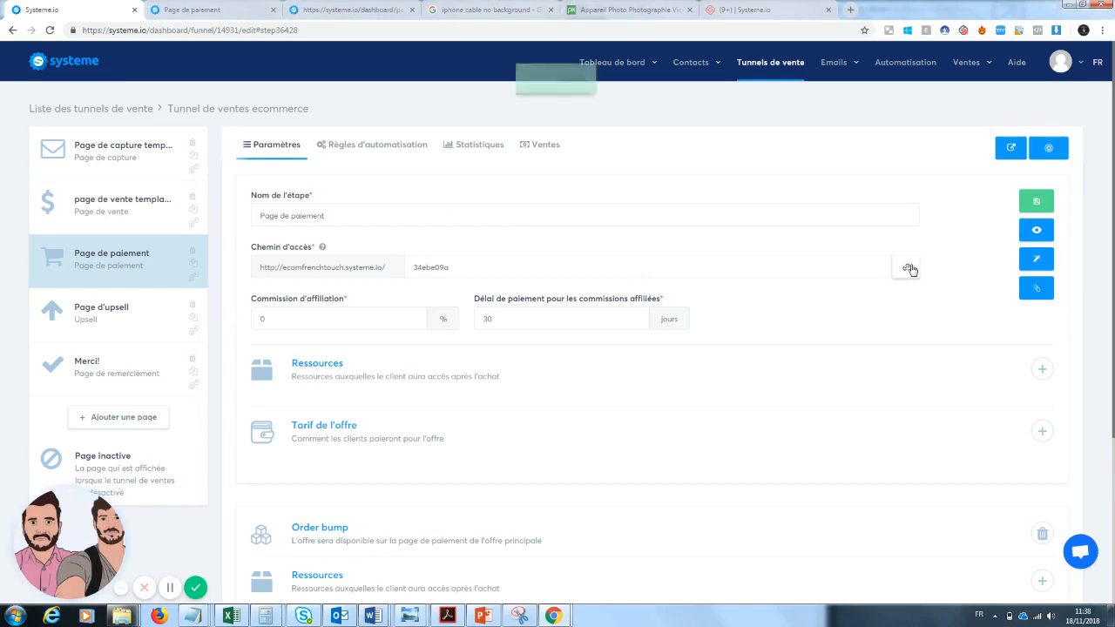
{"action": "left_click", "coordinate": [1036, 201]}
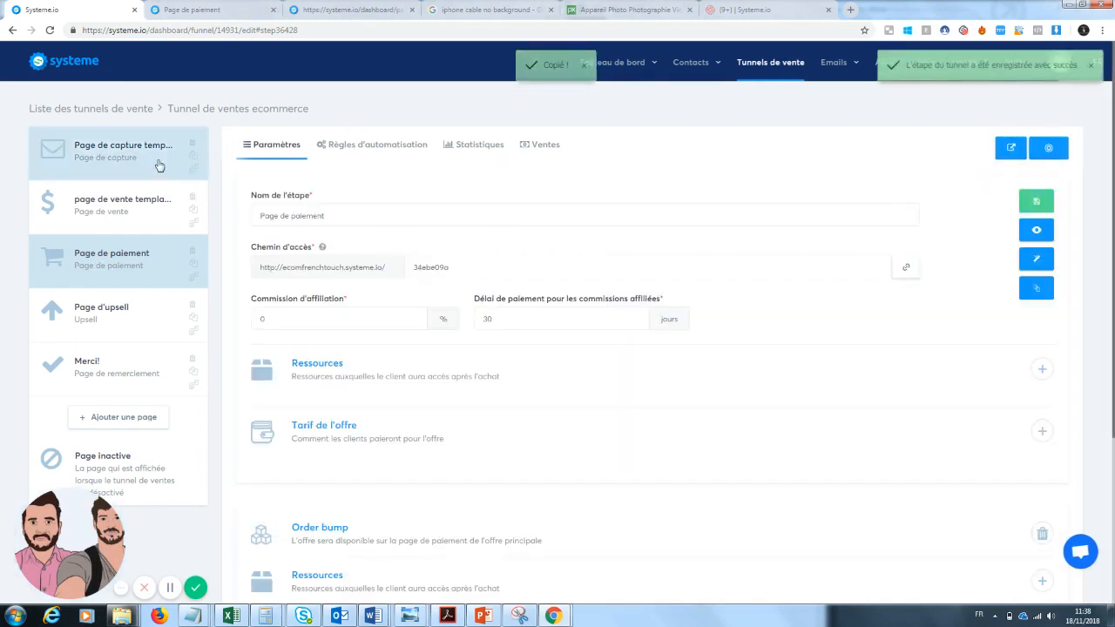
{"action": "left_click", "coordinate": [113, 209]}
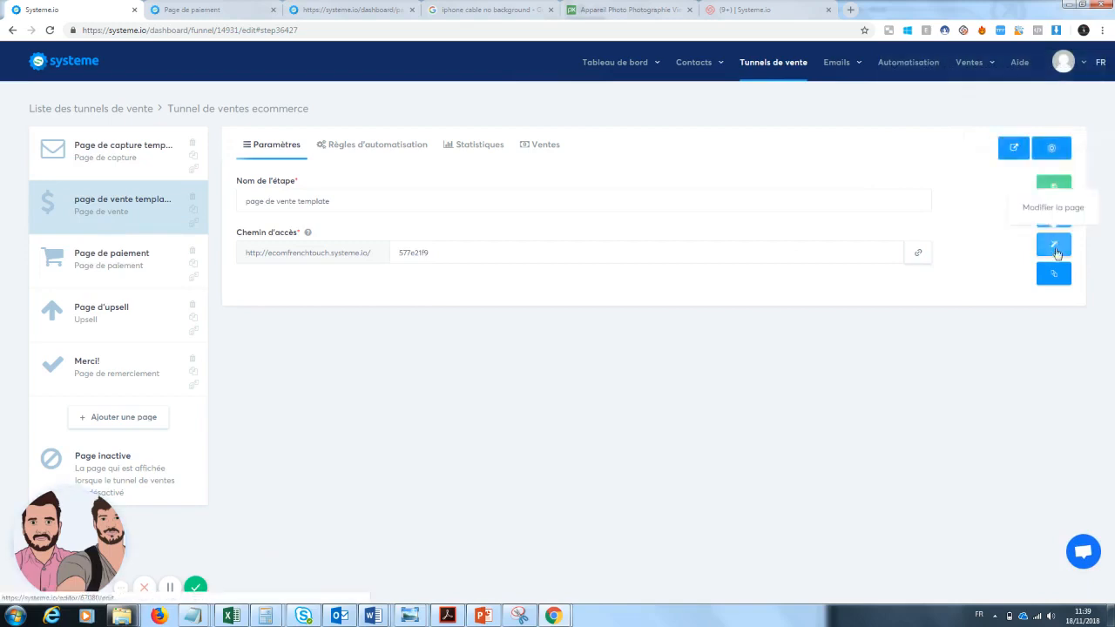
{"action": "left_click", "coordinate": [1055, 248]}
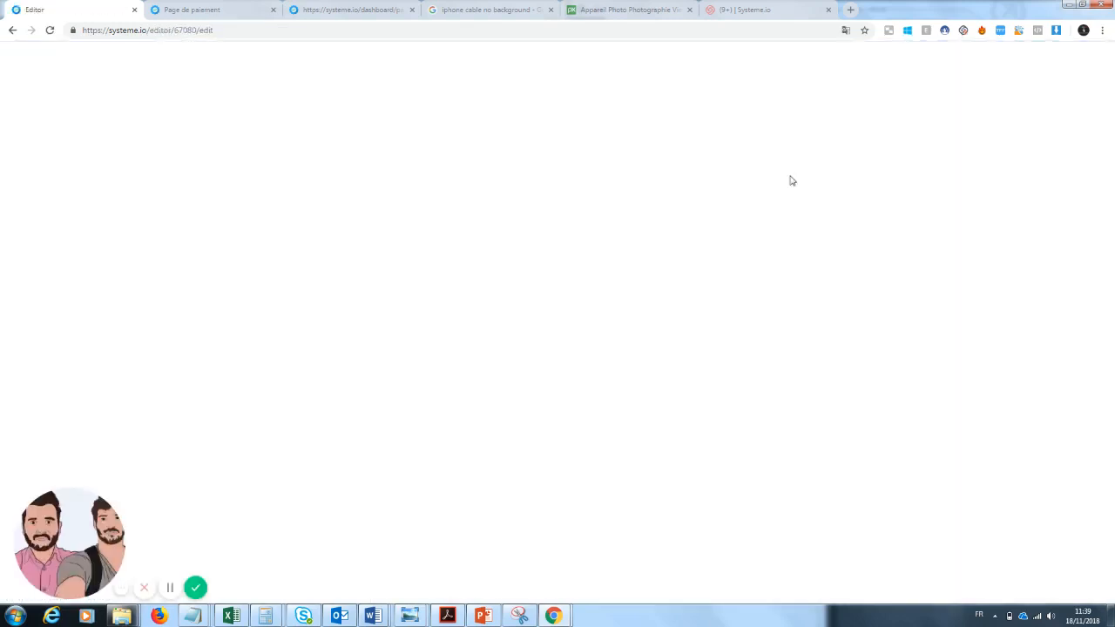
Step: Link the "Vente privée : 30 % de remise" button to the copied payment page URL
{"action": "scroll", "coordinate": [840, 317], "scroll_direction": "down", "scroll_amount": 2}
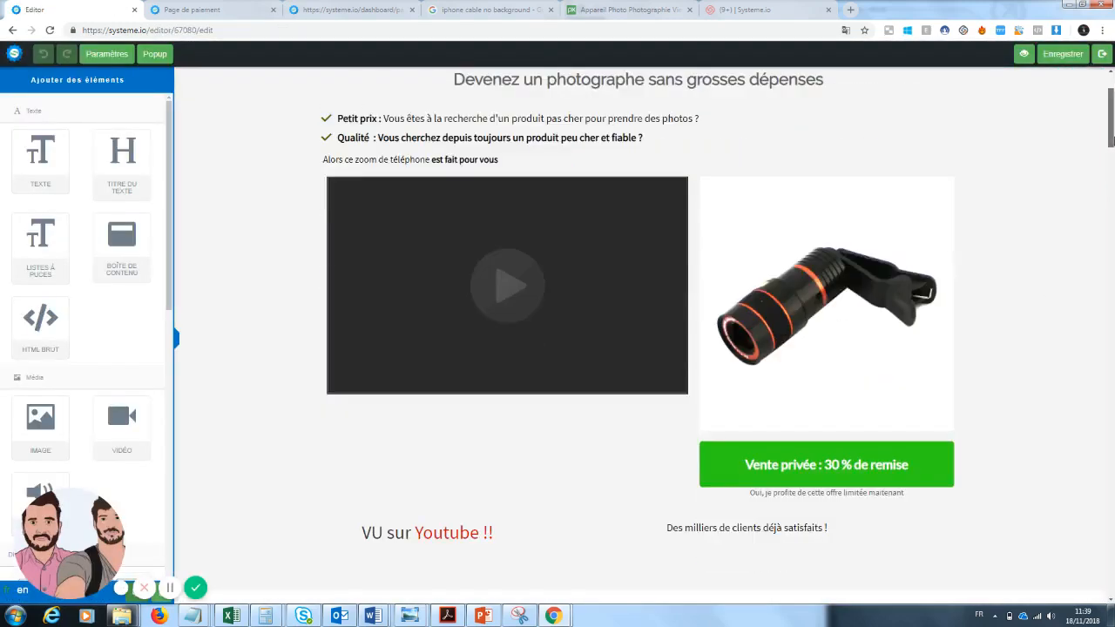
{"action": "scroll", "coordinate": [843, 307], "scroll_direction": "down", "scroll_amount": 3}
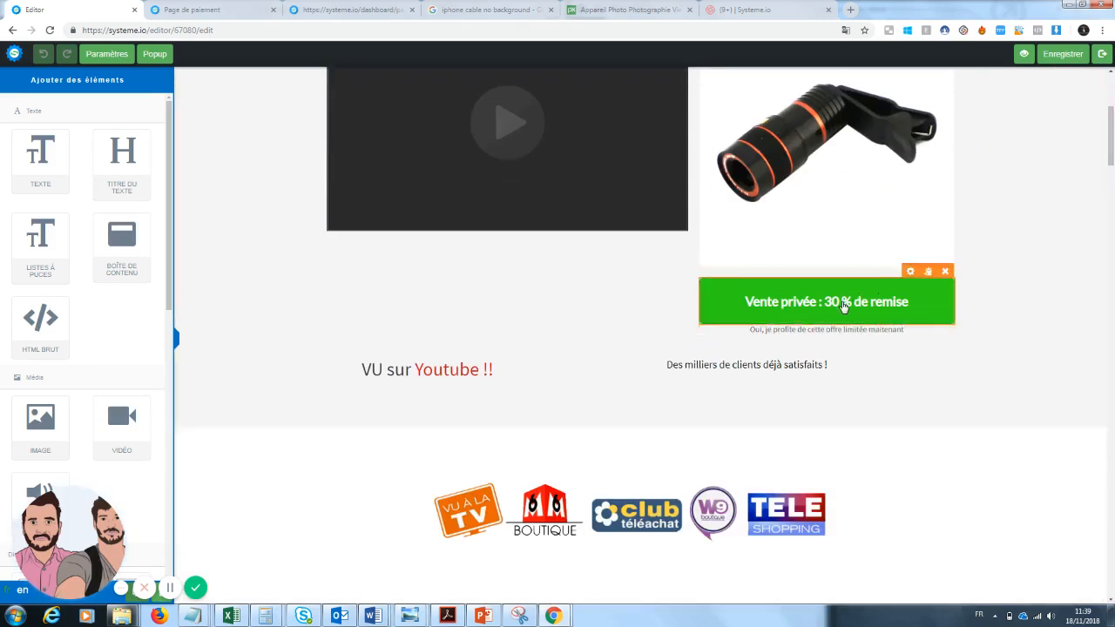
{"action": "left_click", "coordinate": [844, 307]}
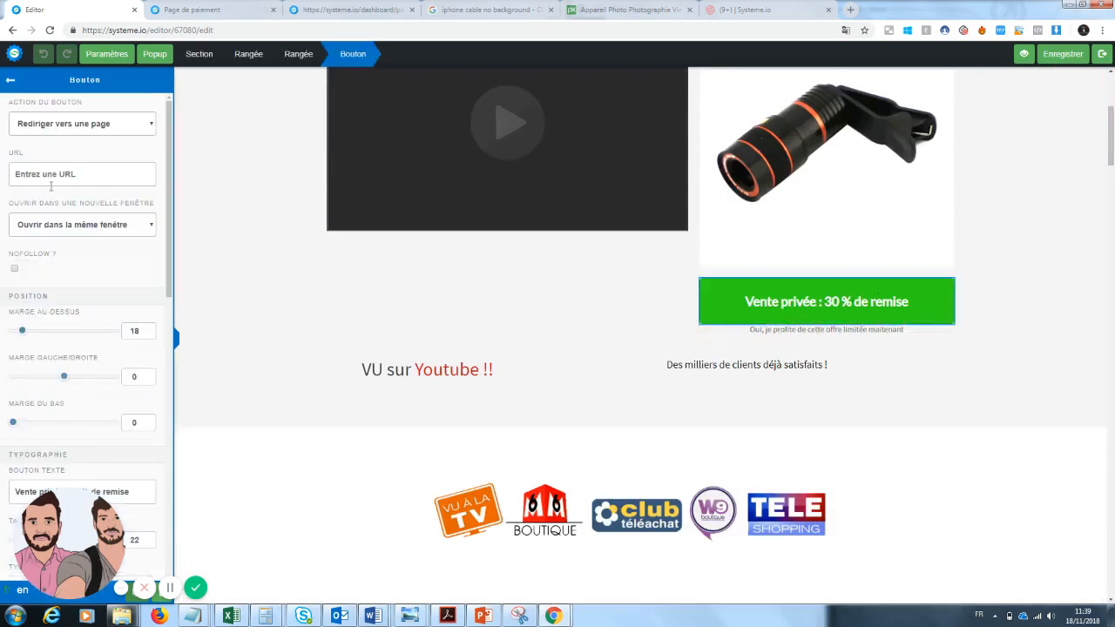
{"action": "key", "text": "ctrl+v"}
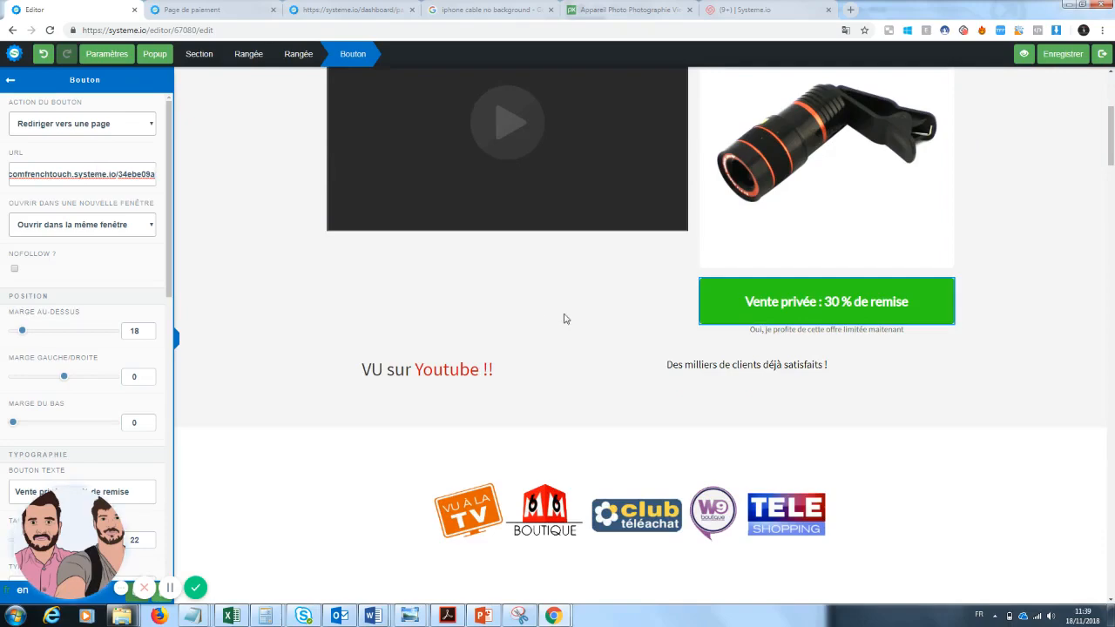
{"action": "left_click", "coordinate": [1105, 331]}
Step: Set the payment page URL as the redirect of the "Je demande ma remise de 30% maitenant" button
{"action": "left_click_drag", "start_coordinate": [1112, 160], "coordinate": [1112, 370]}
{"action": "scroll", "coordinate": [863, 299], "scroll_direction": "down", "scroll_amount": 1}
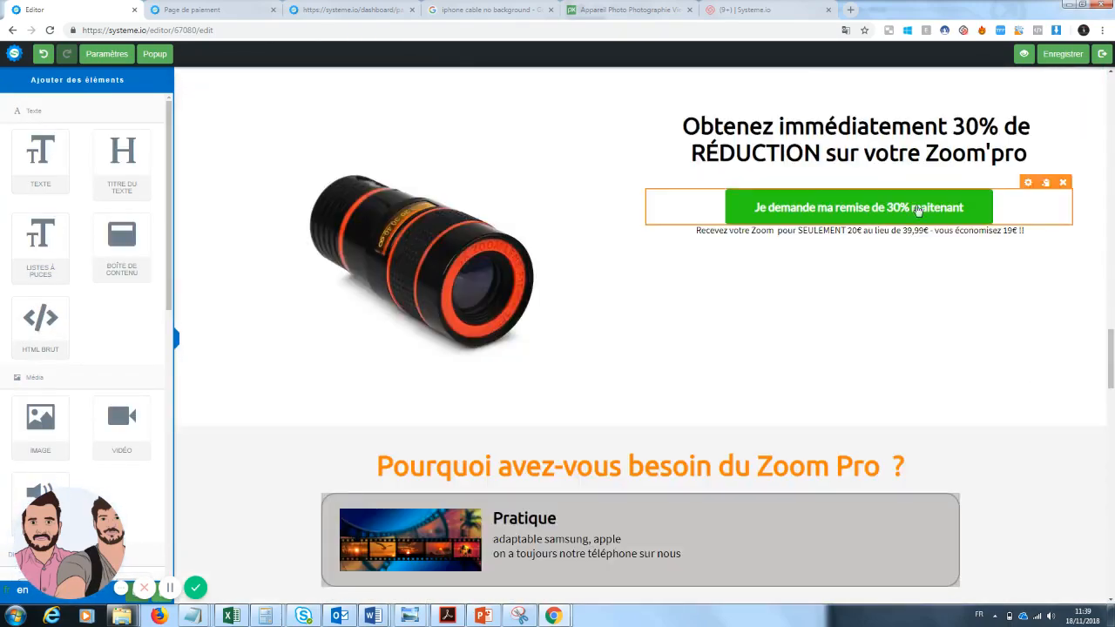
{"action": "left_click", "coordinate": [912, 206]}
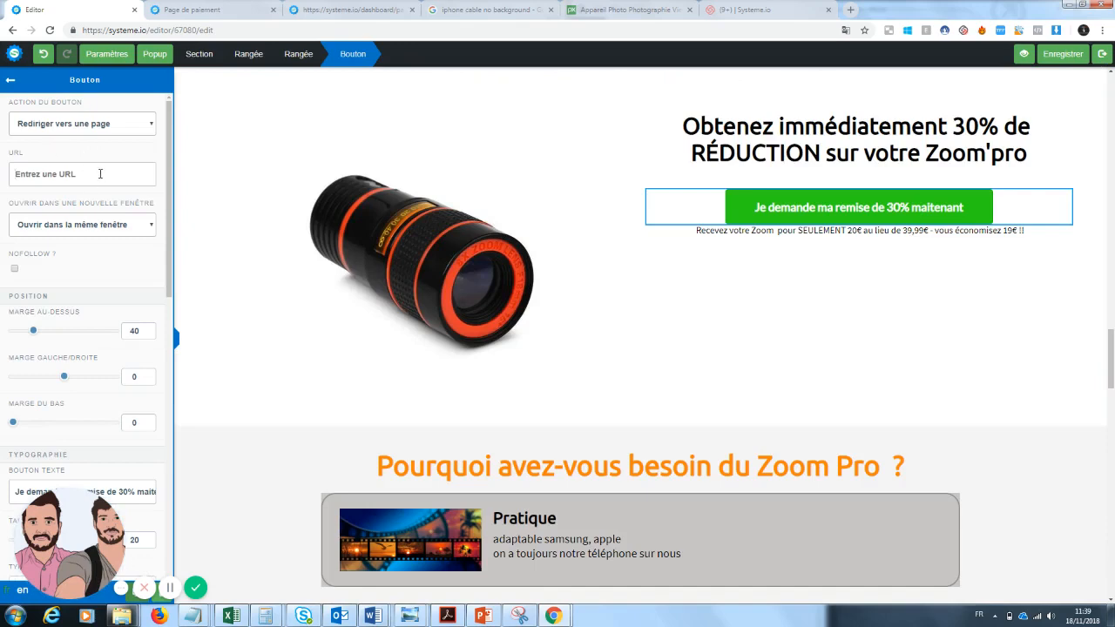
{"action": "left_click", "coordinate": [100, 173]}
{"action": "key", "text": "ctrl+v"}
{"action": "left_click", "coordinate": [1054, 389]}
Step: Set the payment page URL as the redirect of the "Recevez vos 30% de réduction" button
{"action": "left_click_drag", "start_coordinate": [1112, 370], "coordinate": [1111, 442]}
{"action": "left_click", "coordinate": [731, 312]}
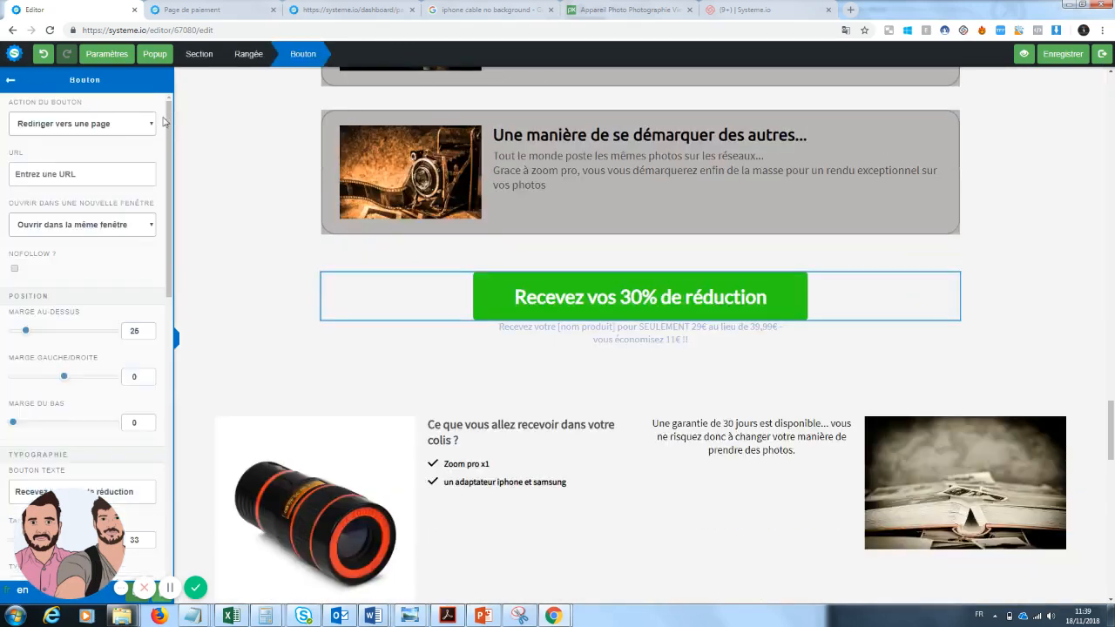
{"action": "left_click", "coordinate": [74, 175]}
{"action": "key", "text": "ctrl+v"}
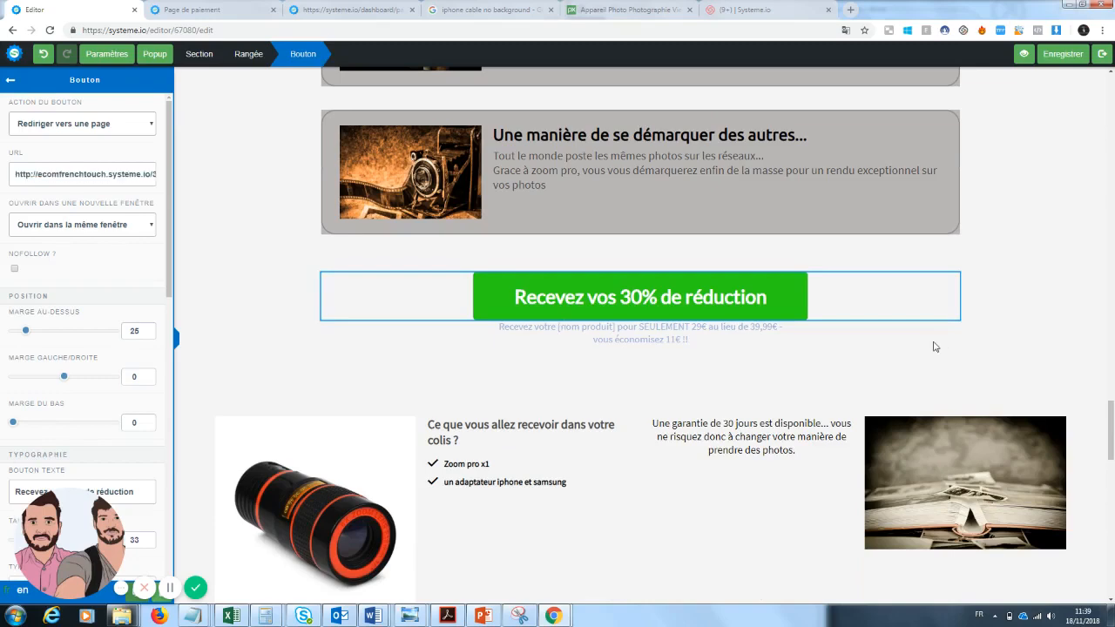
{"action": "left_click", "coordinate": [936, 346]}
Step: Link the "Obtenez votre remise de 30% de réduction" button to the payment page URL and save the sales page
{"action": "left_click_drag", "start_coordinate": [1112, 432], "coordinate": [1112, 557]}
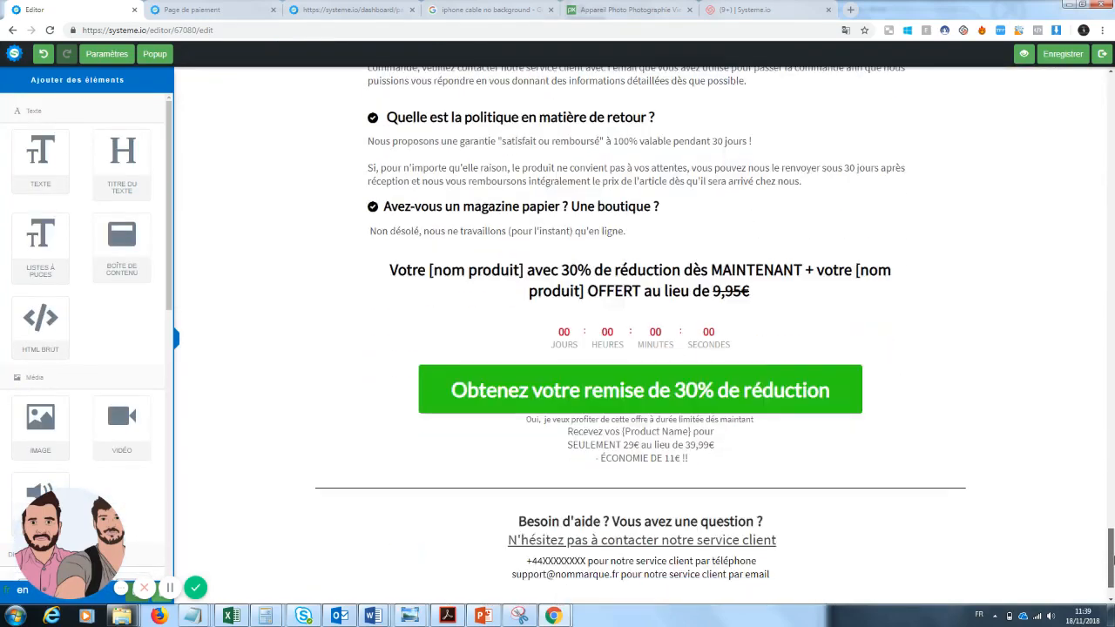
{"action": "left_click", "coordinate": [641, 390]}
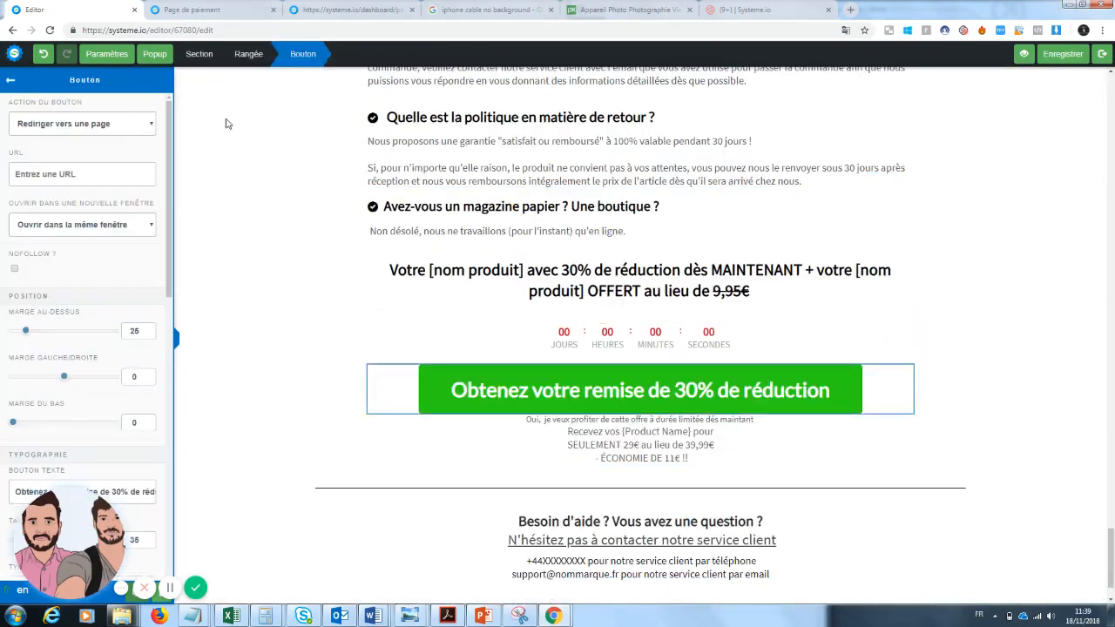
{"action": "left_click", "coordinate": [63, 174]}
{"action": "key", "text": "ctrl+v"}
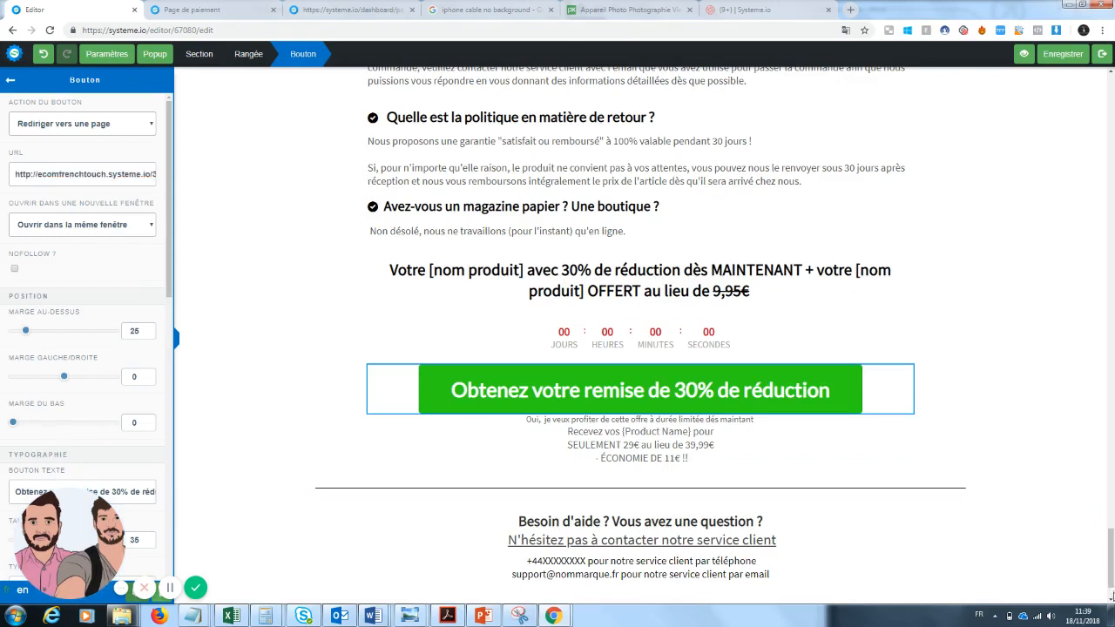
{"action": "left_click", "coordinate": [1096, 379]}
{"action": "left_click", "coordinate": [1074, 54]}
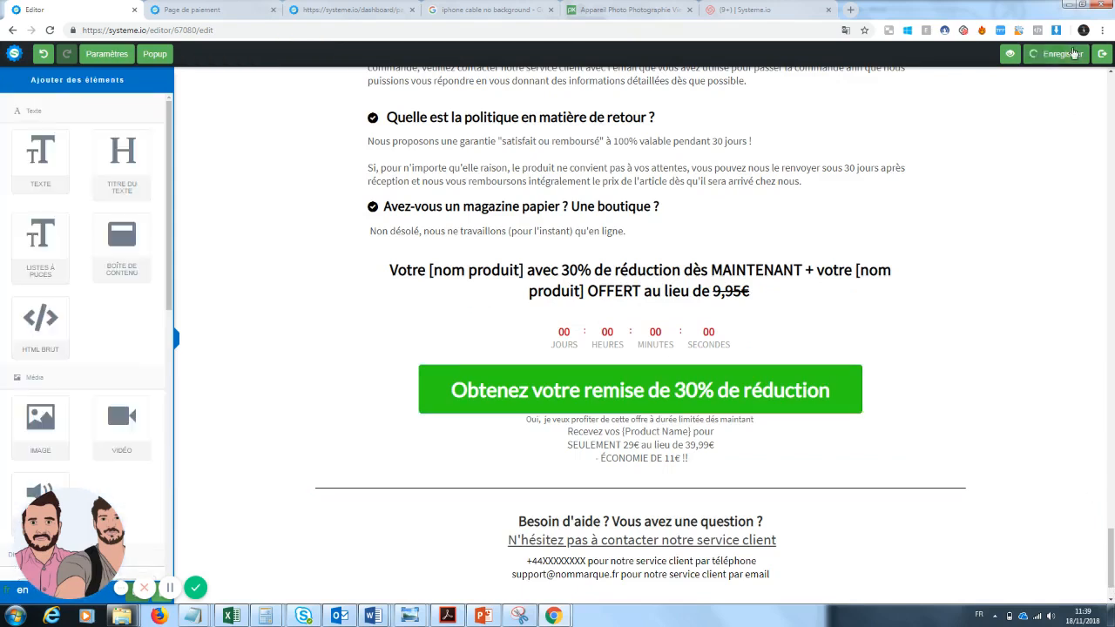
Step: Preview the sales page and test the link of its final discount button
{"action": "left_click", "coordinate": [1017, 54]}
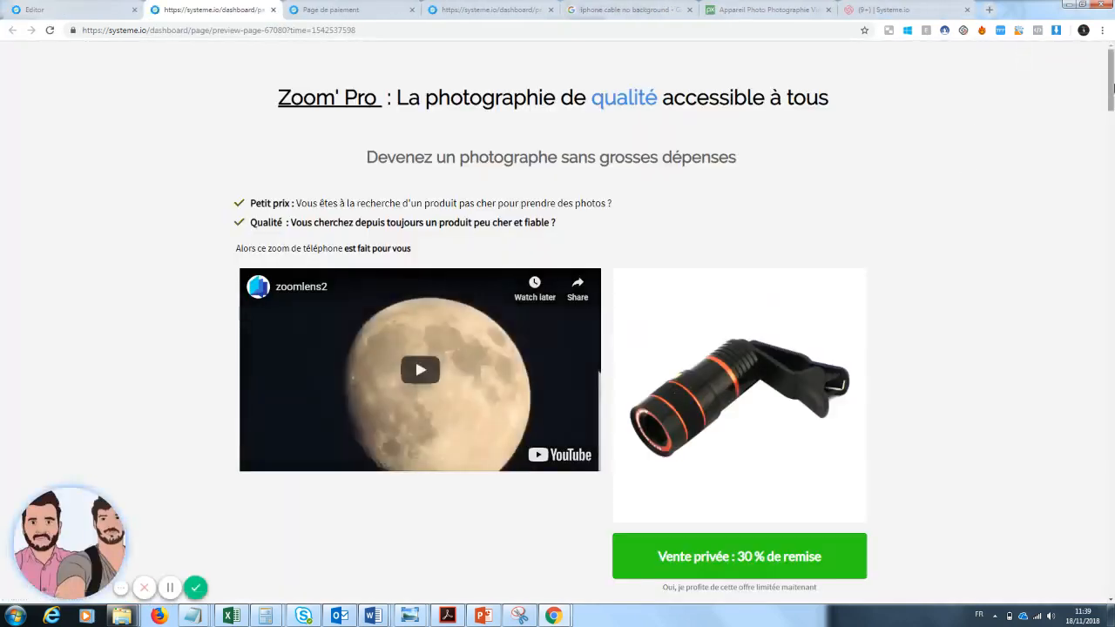
{"action": "left_click_drag", "start_coordinate": [1113, 88], "coordinate": [1103, 571]}
{"action": "left_click", "coordinate": [715, 384]}
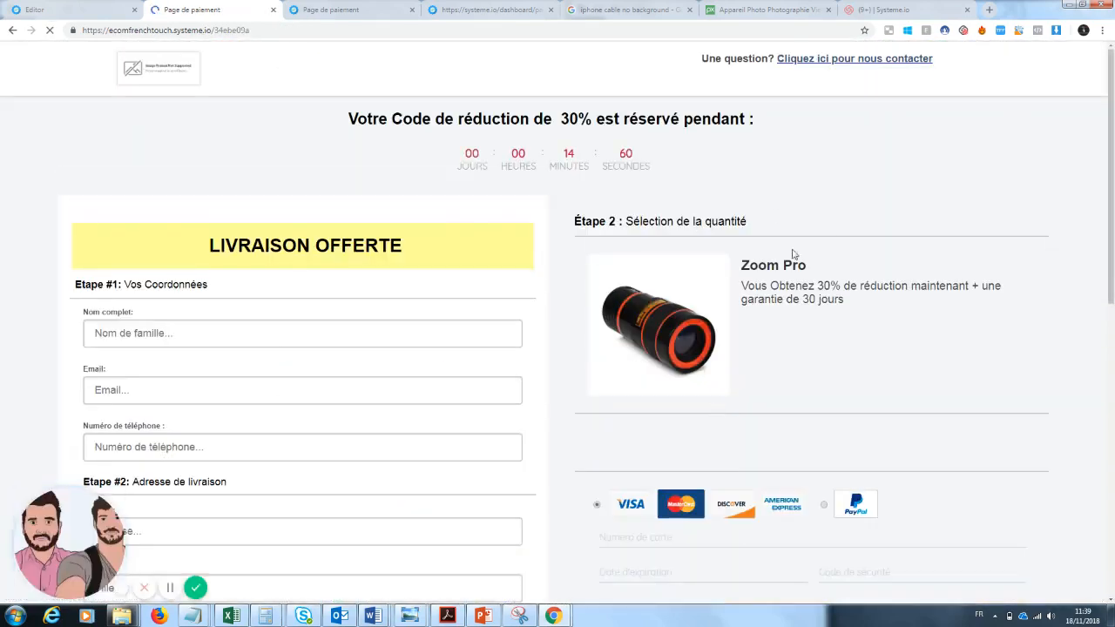
Step: Review the payment page reached from the sales page, checking its customer fields, product offer, payment options and order bump
{"action": "left_click_drag", "start_coordinate": [1113, 176], "coordinate": [1113, 131]}
{"action": "scroll", "coordinate": [728, 248], "scroll_direction": "down", "scroll_amount": 2}
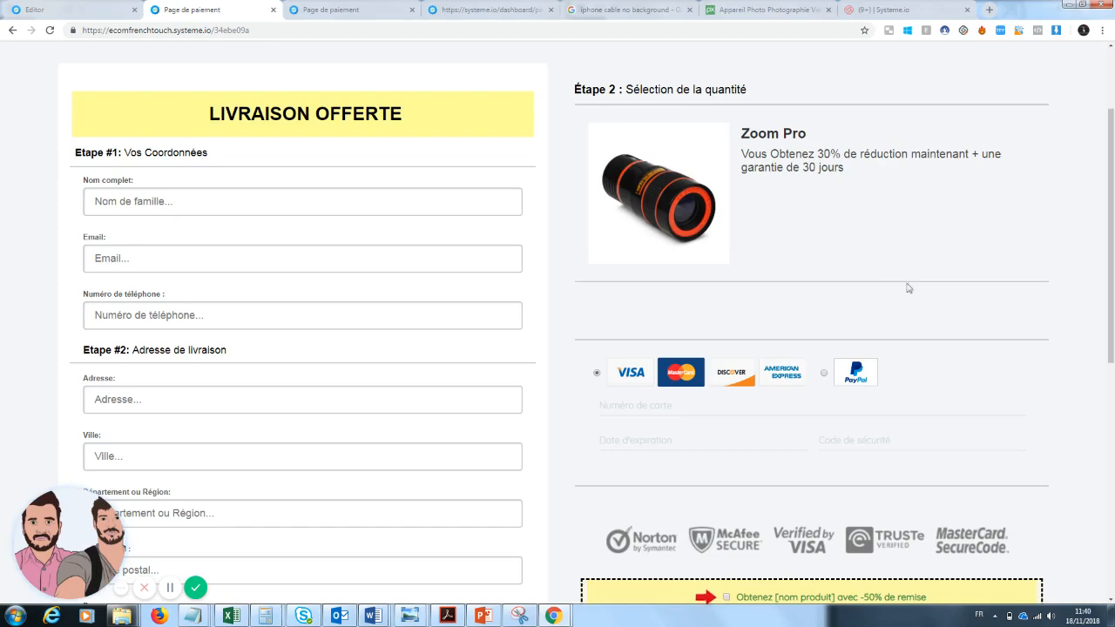
{"action": "scroll", "coordinate": [997, 255], "scroll_direction": "down", "scroll_amount": 1}
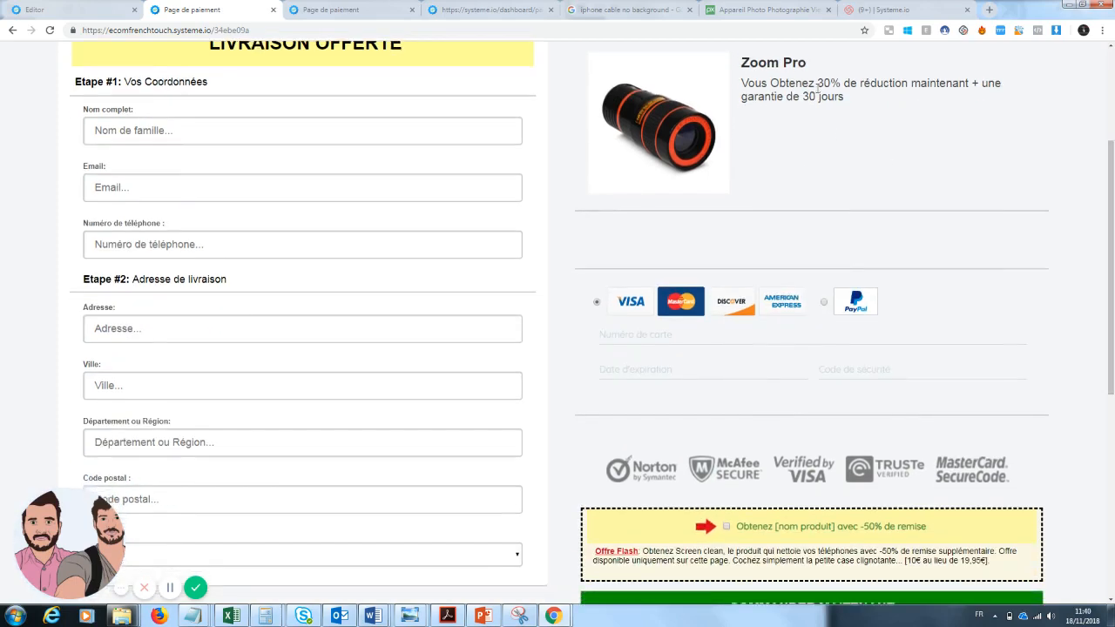
{"action": "scroll", "coordinate": [915, 166], "scroll_direction": "down", "scroll_amount": 3}
{"action": "scroll", "coordinate": [844, 476], "scroll_direction": "up", "scroll_amount": 4}
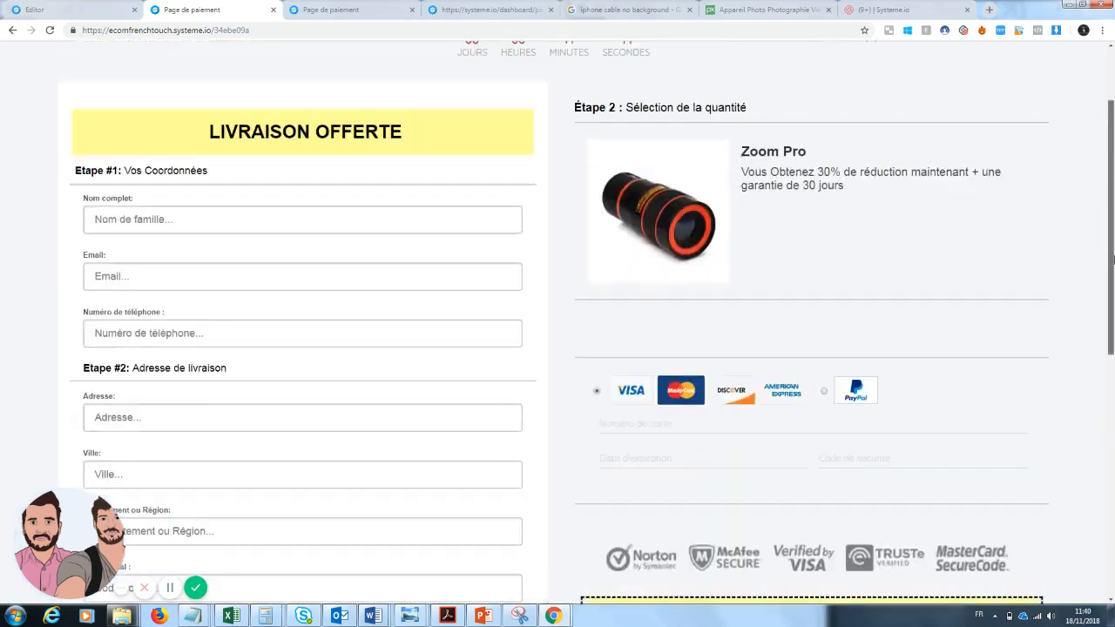
{"action": "scroll", "coordinate": [844, 476], "scroll_direction": "down", "scroll_amount": 2}
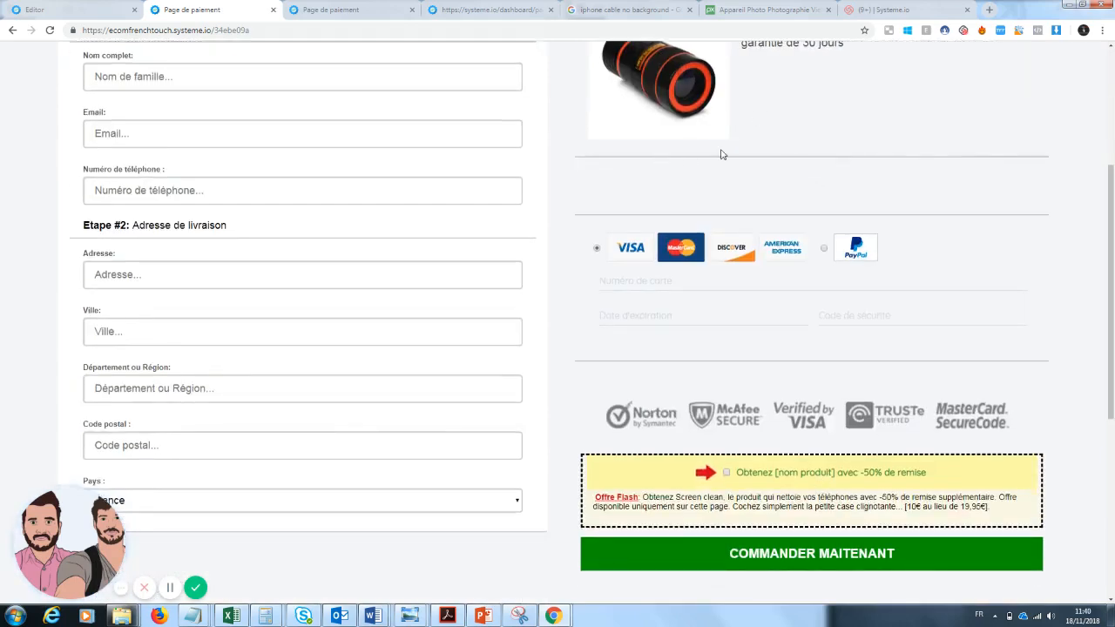
{"action": "scroll", "coordinate": [1112, 335], "scroll_direction": "down", "scroll_amount": 2}
{"action": "left_click_drag", "start_coordinate": [1112, 336], "coordinate": [1111, 124]}
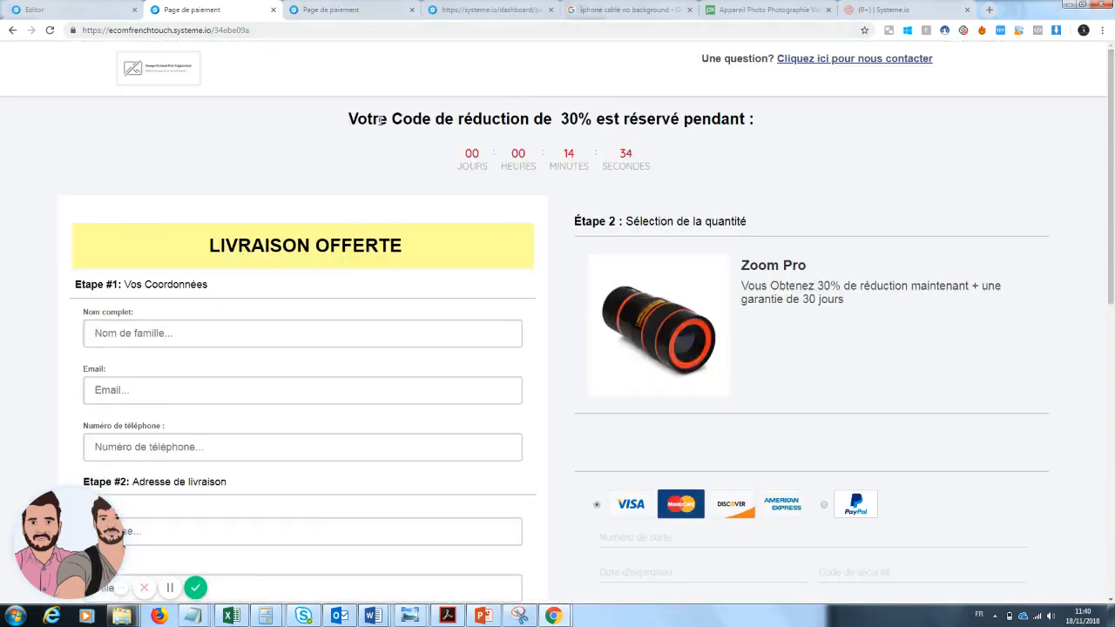